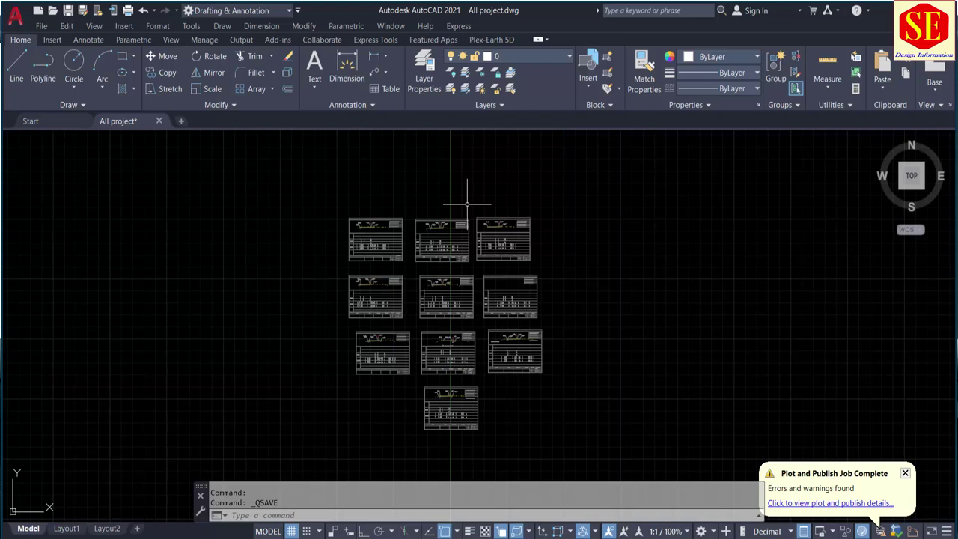
# - Zoom and pan around the All project sheet grid to inspect the cross-section sheets
pyautogui.scroll(2, 467, 203)
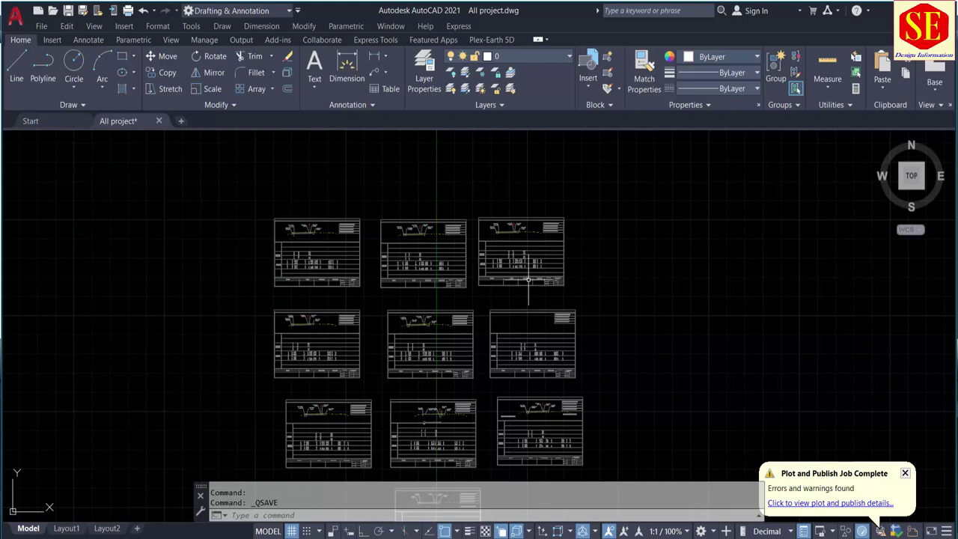
pyautogui.scroll(-2, 529, 280)
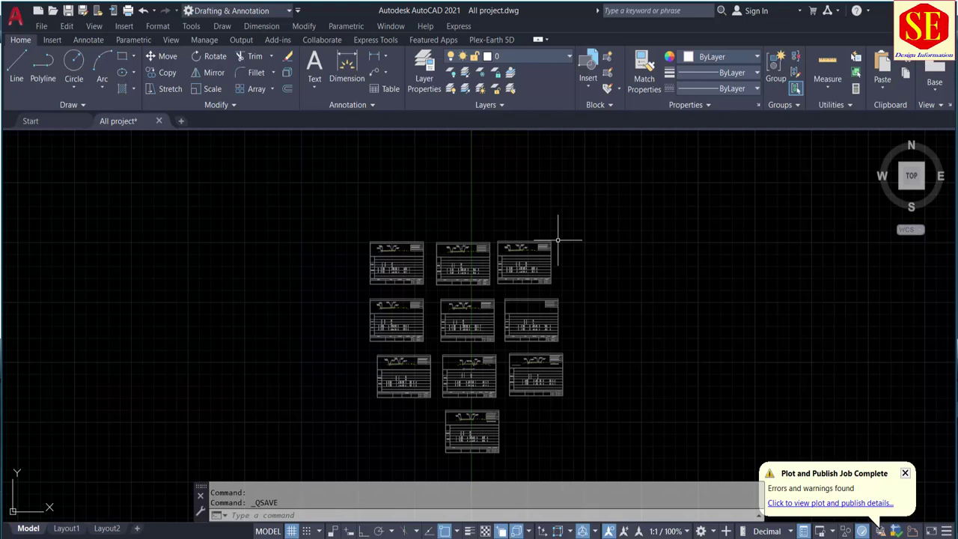
pyautogui.scroll(2, 561, 255)
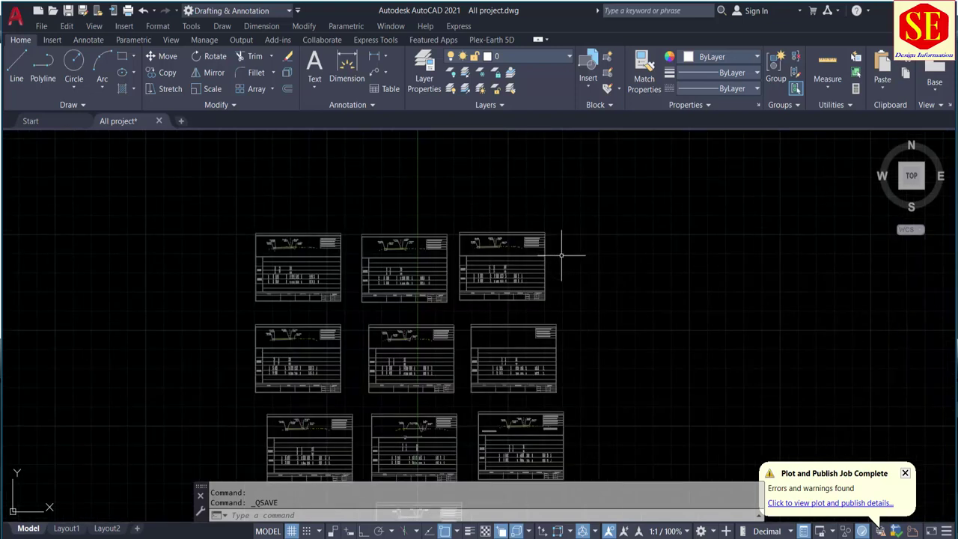
pyautogui.scroll(-2, 490, 313)
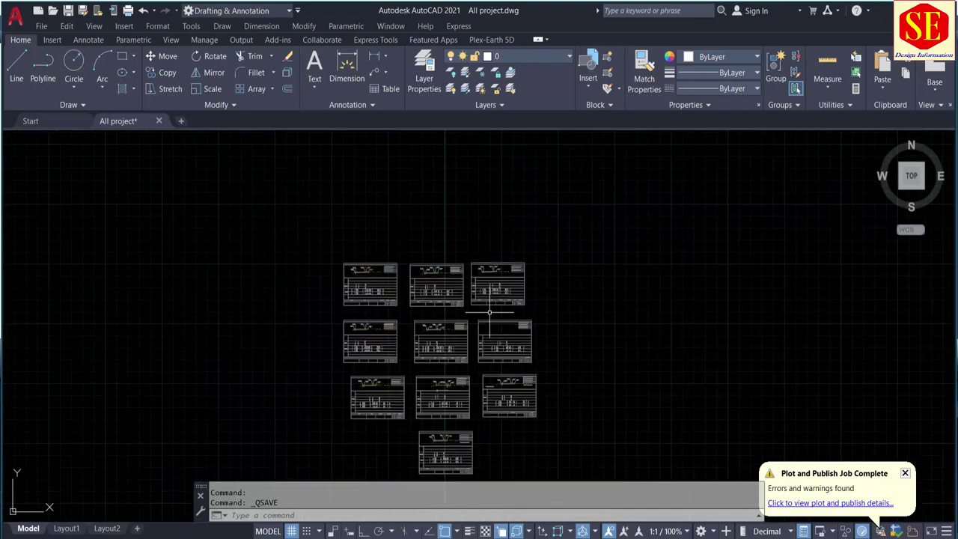
pyautogui.moveTo(489, 312); pyautogui.dragTo(496, 291, button='middle')
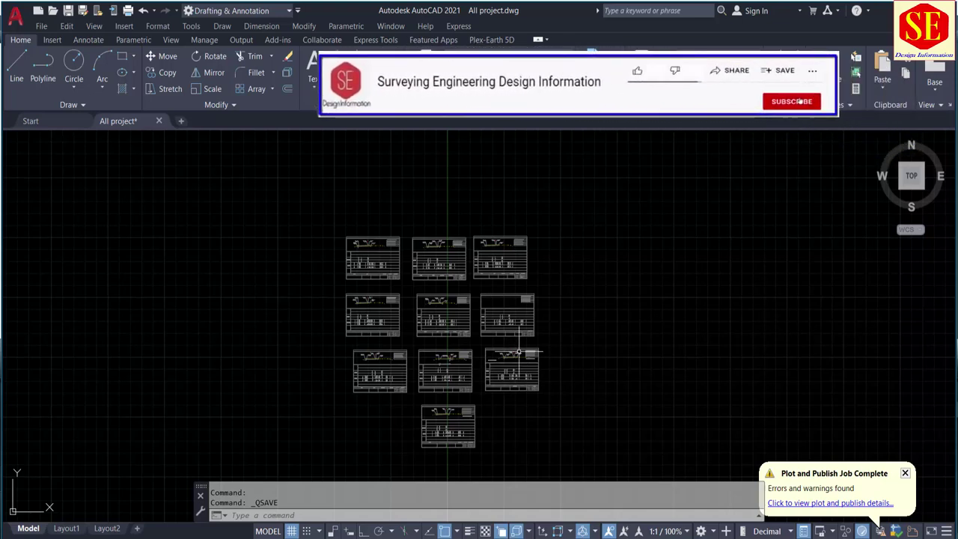
pyautogui.scroll(4, 499, 273)
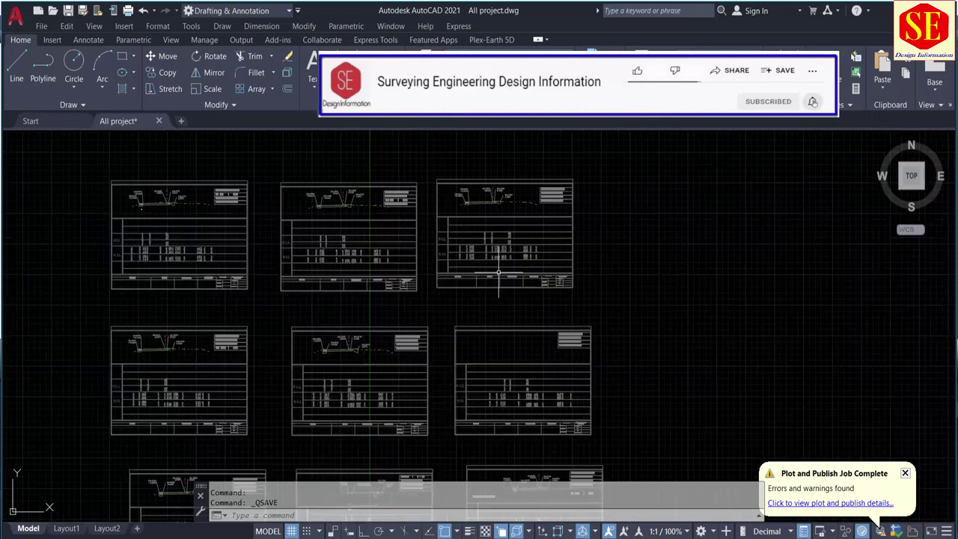
pyautogui.scroll(-2, 498, 273)
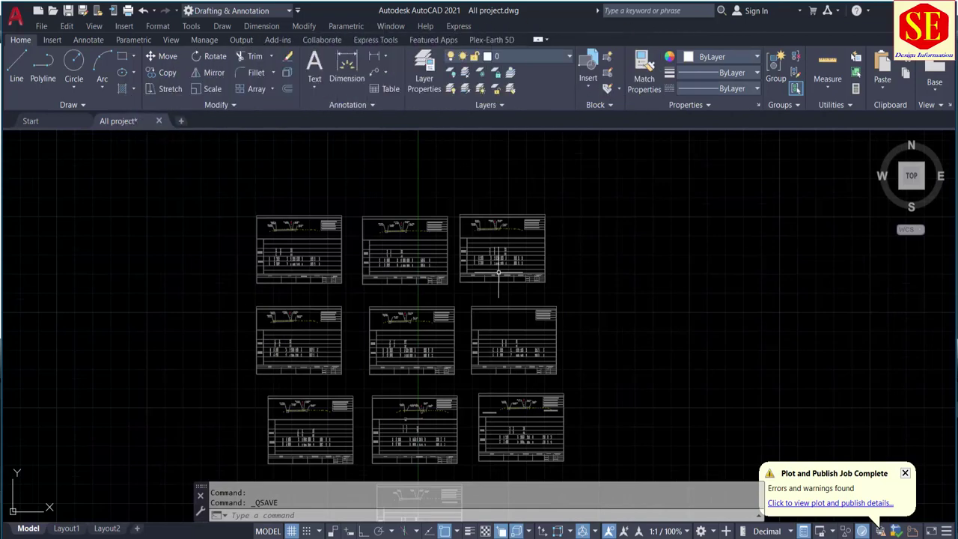
pyautogui.scroll(3, 394, 225)
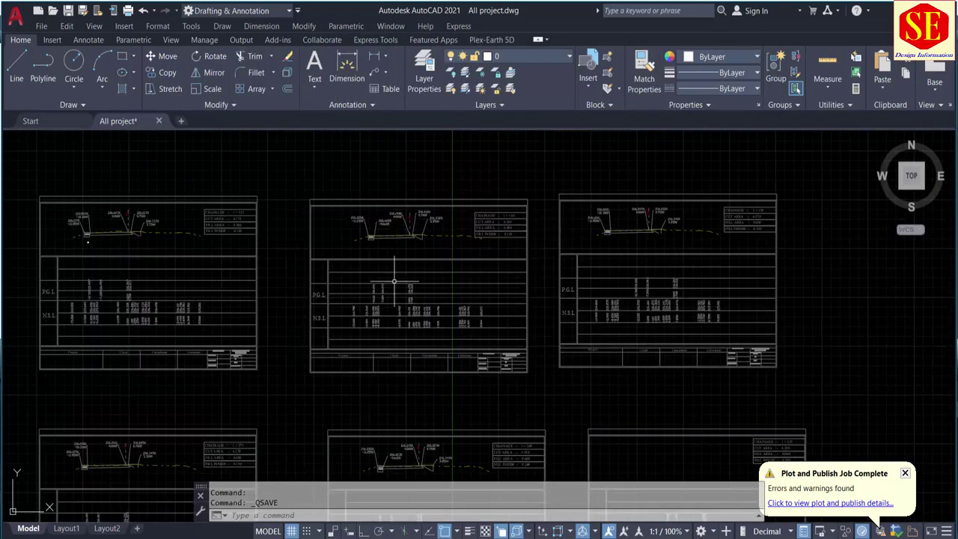
pyautogui.scroll(-2, 457, 228)
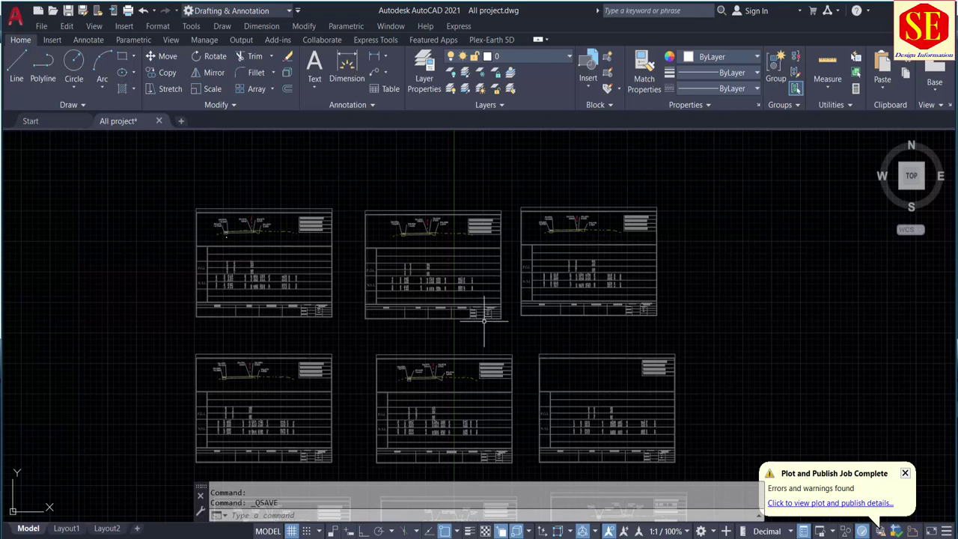
pyautogui.scroll(-4, 432, 259)
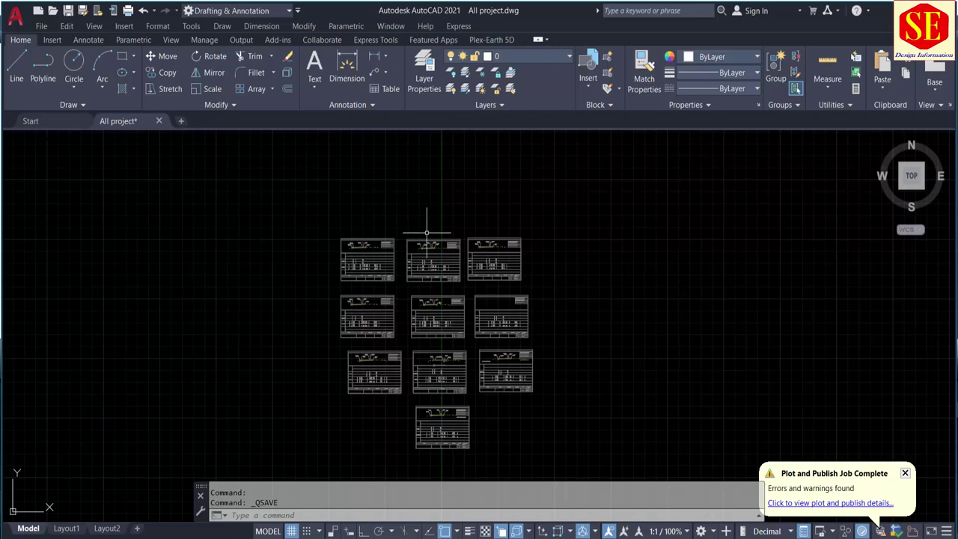
pyautogui.scroll(2, 426, 245)
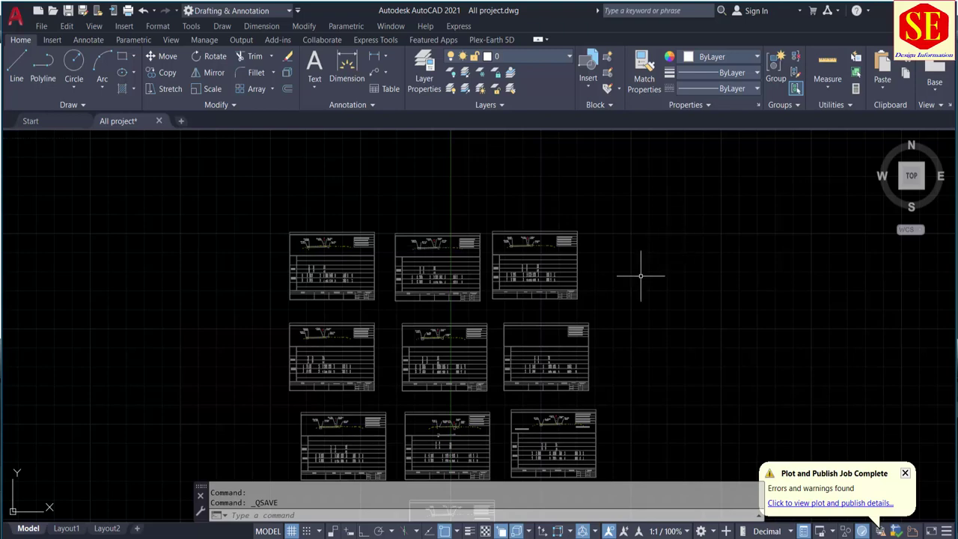
pyautogui.scroll(2, 444, 365)
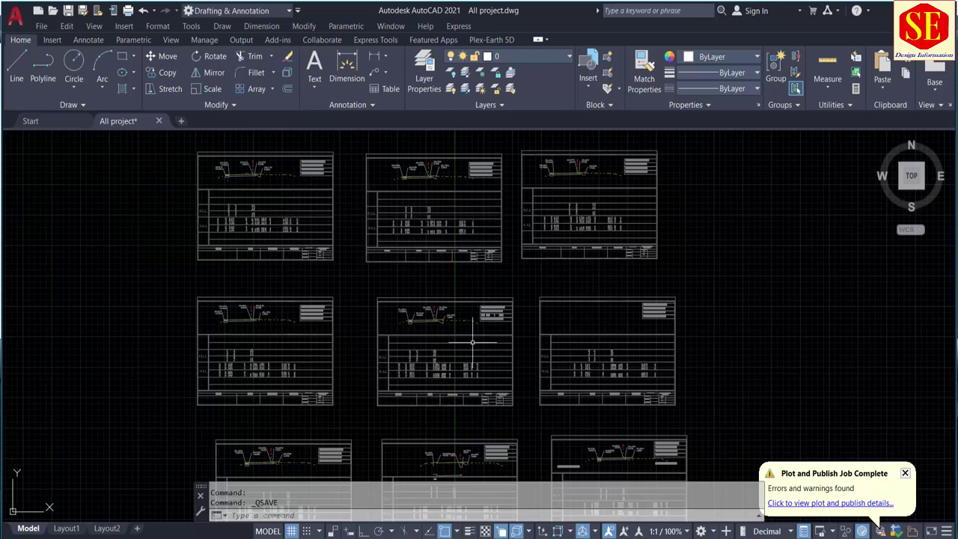
pyautogui.moveTo(516, 276); pyautogui.dragTo(519, 223, button='middle')
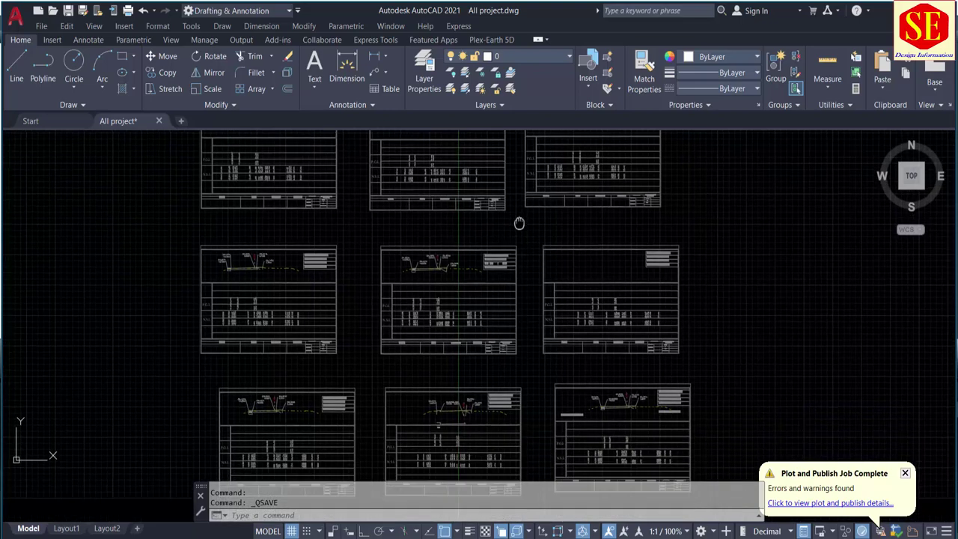
pyautogui.scroll(2, 535, 396)
pyautogui.scroll(3, 471, 374)
pyautogui.scroll(-3, 384, 298)
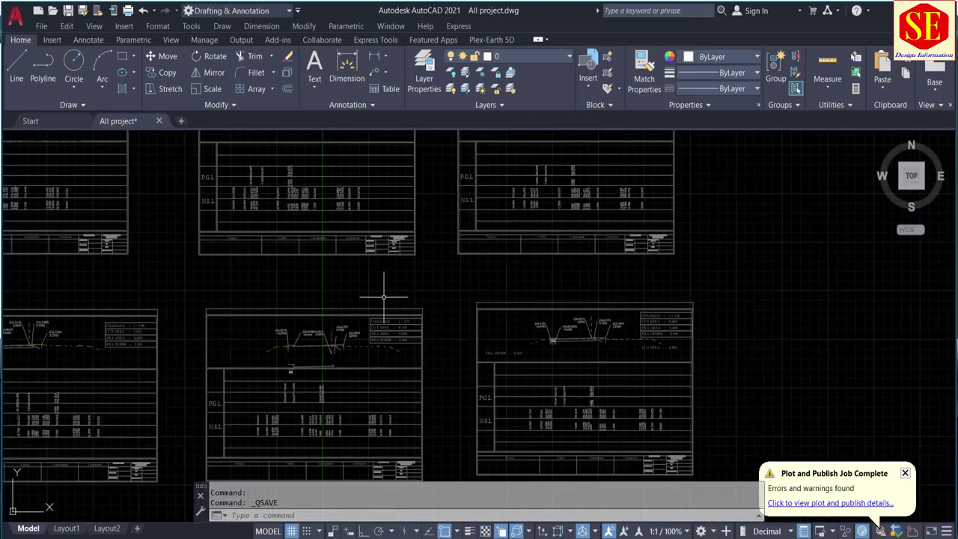
pyautogui.scroll(-1, 693, 367)
pyautogui.scroll(2, 741, 372)
pyautogui.scroll(-6, 508, 221)
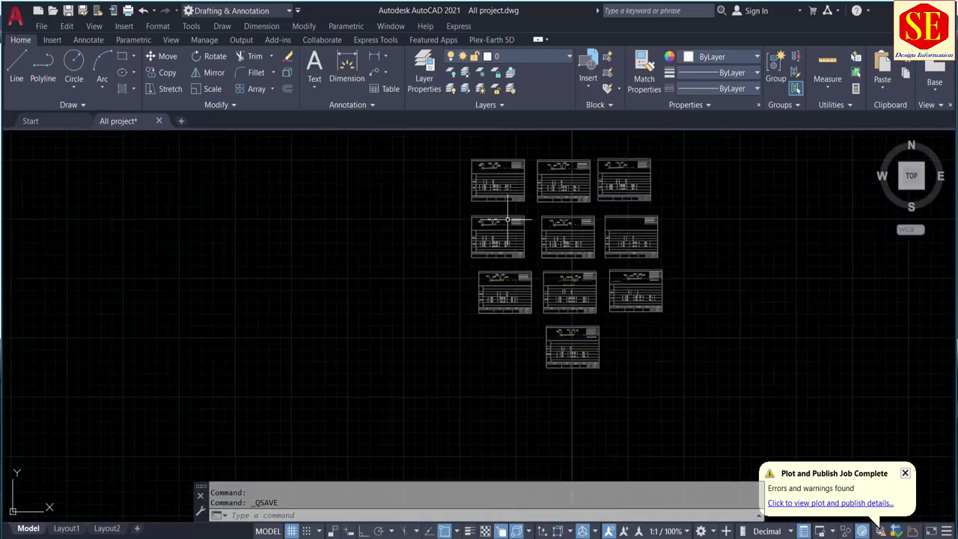
pyautogui.scroll(1, 569, 221)
pyautogui.scroll(1, 610, 238)
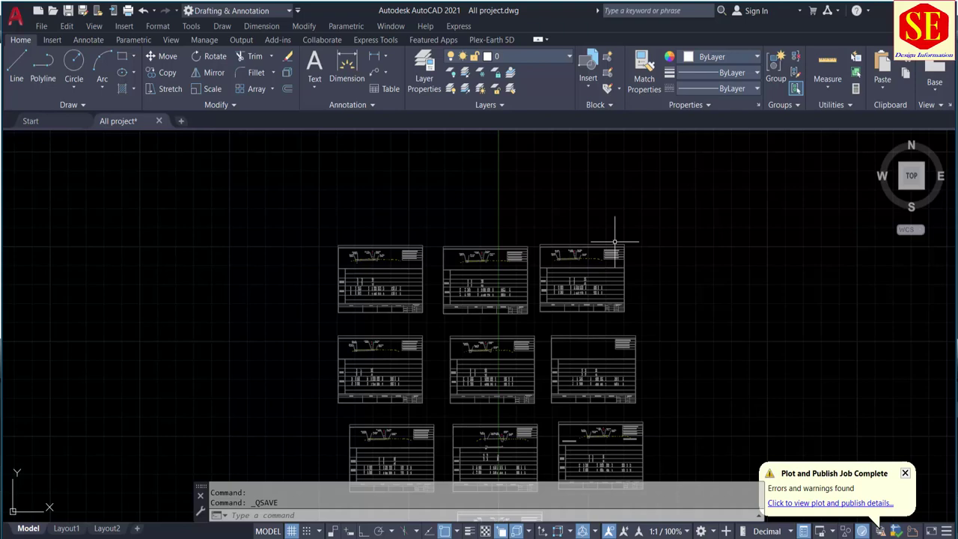
# - Open cross-sections 1+075, 1+100 and 1+125 from Cross Sec, then return to All project
pyautogui.click(54, 10)
pyautogui.click(276, 158)
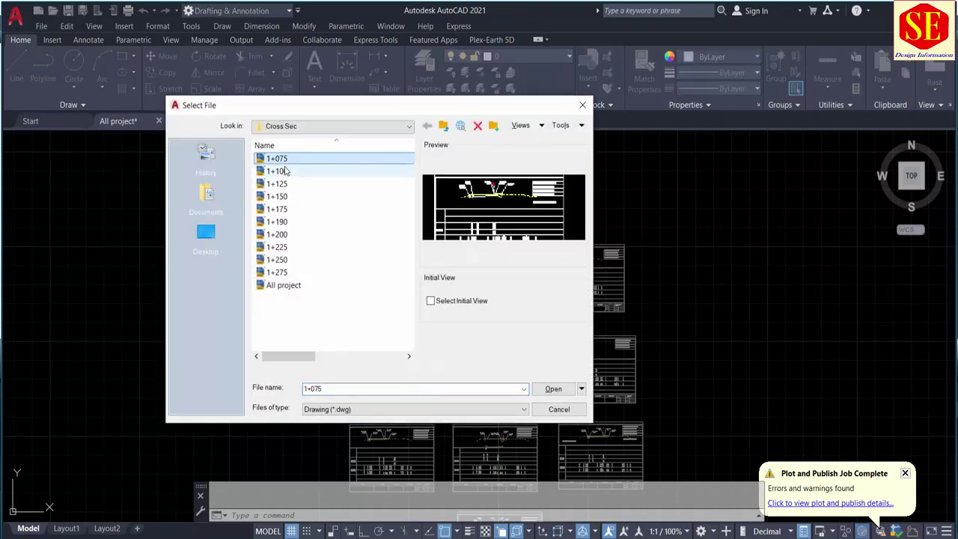
pyautogui.keyDown('ctrl'); pyautogui.click(285, 171); pyautogui.keyUp('ctrl')
pyautogui.keyDown('ctrl'); pyautogui.click(289, 183); pyautogui.keyUp('ctrl')
pyautogui.click(556, 391)
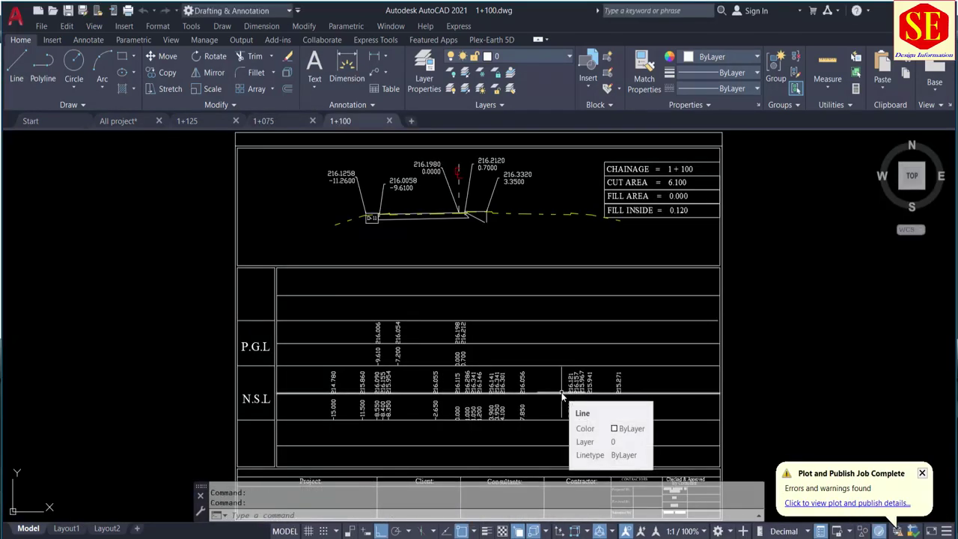
pyautogui.click(135, 122)
pyautogui.moveTo(484, 388); pyautogui.dragTo(494, 307, button='middle')
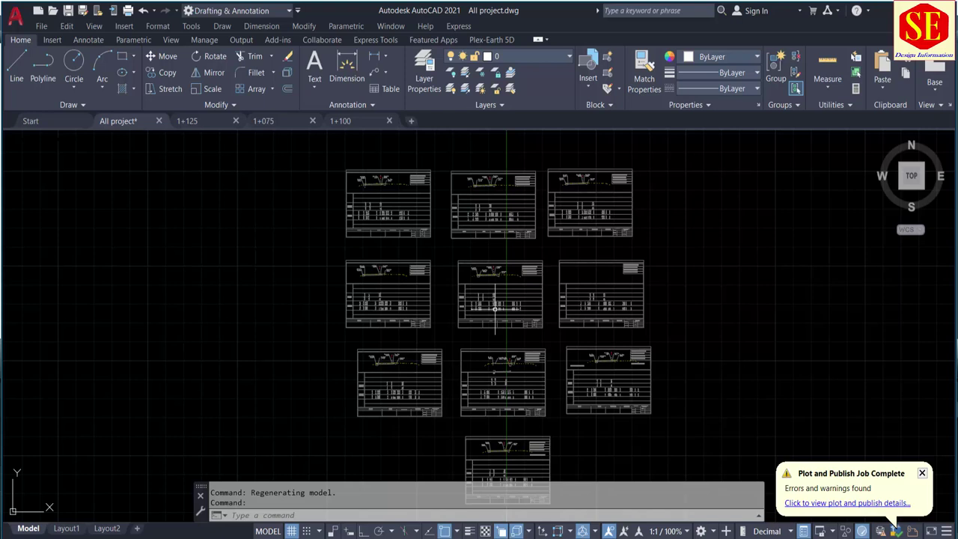
# - Erase the yellow dashed ground line from 1+075, save it, and return to All project
pyautogui.click(289, 122)
pyautogui.scroll(2, 484, 262)
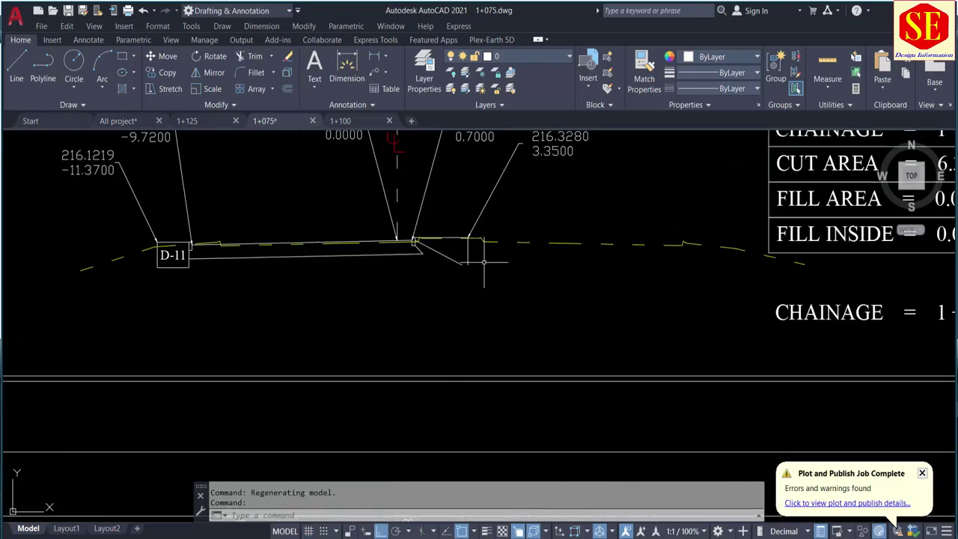
pyautogui.moveTo(529, 203); pyautogui.dragTo(488, 270)
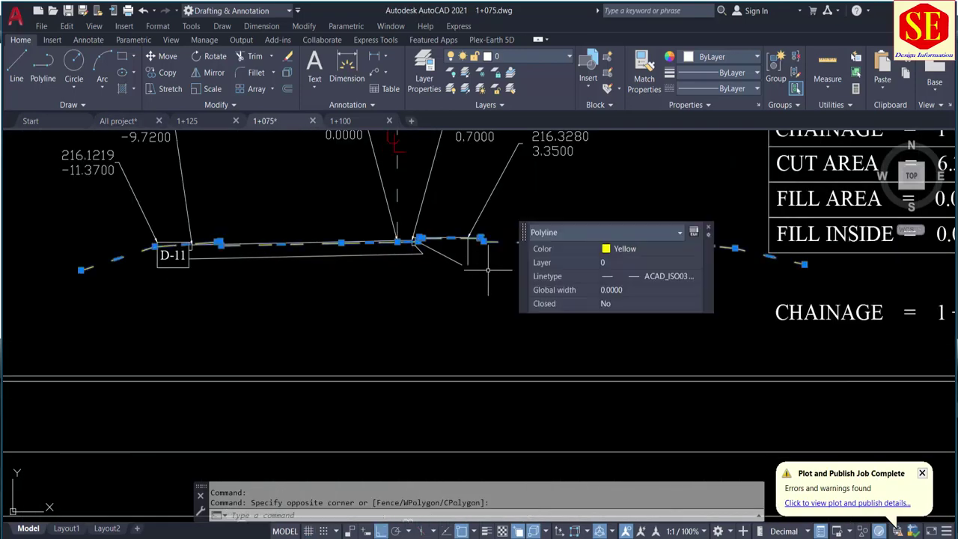
pyautogui.write('e')
pyautogui.press('Return')
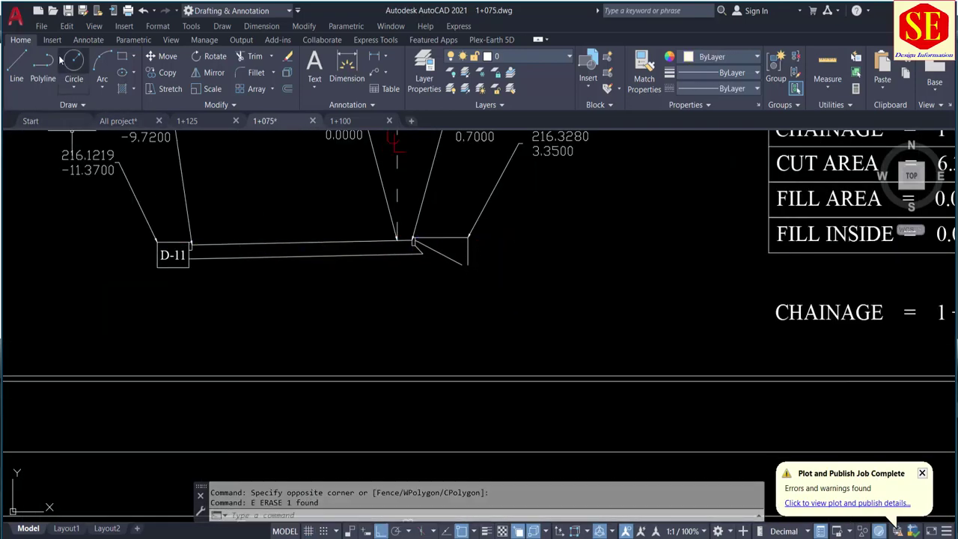
pyautogui.click(68, 10)
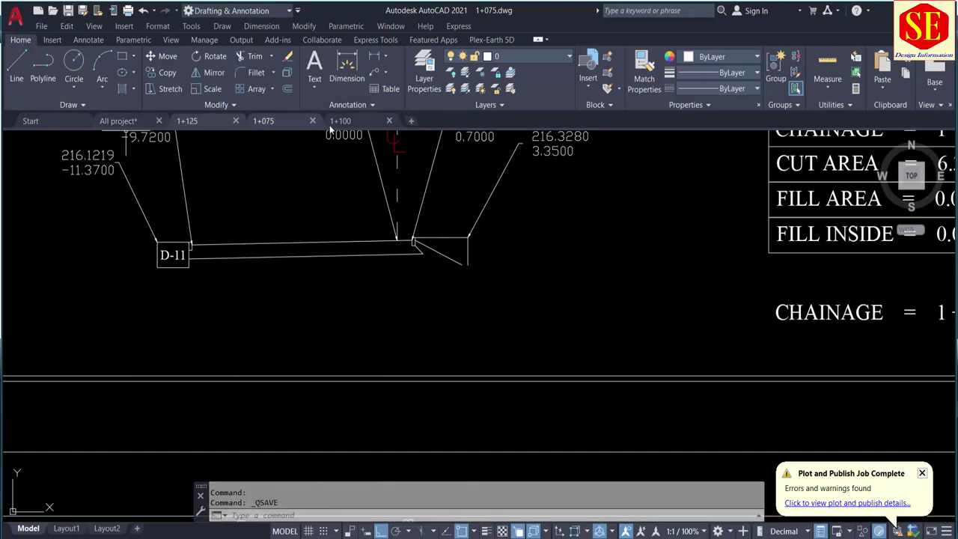
pyautogui.click(106, 121)
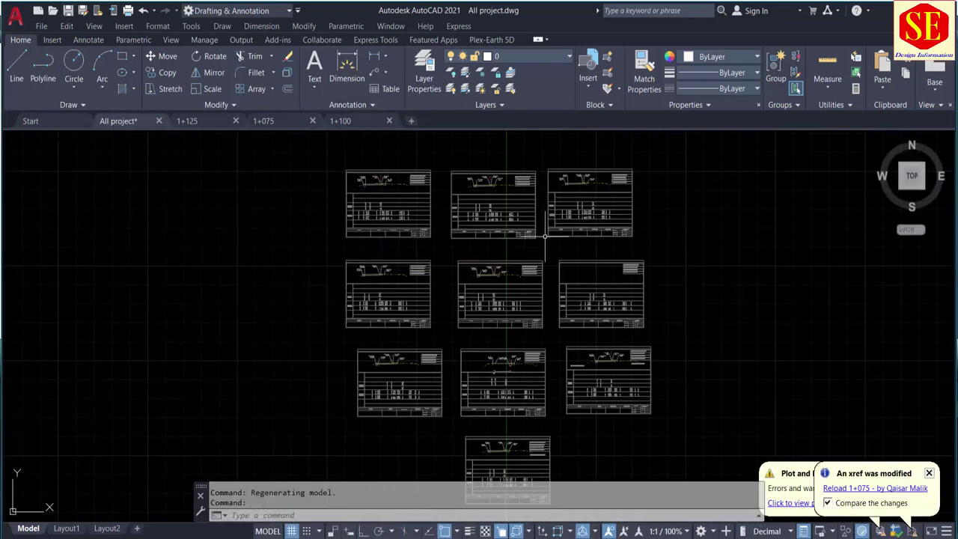
pyautogui.scroll(2, 501, 268)
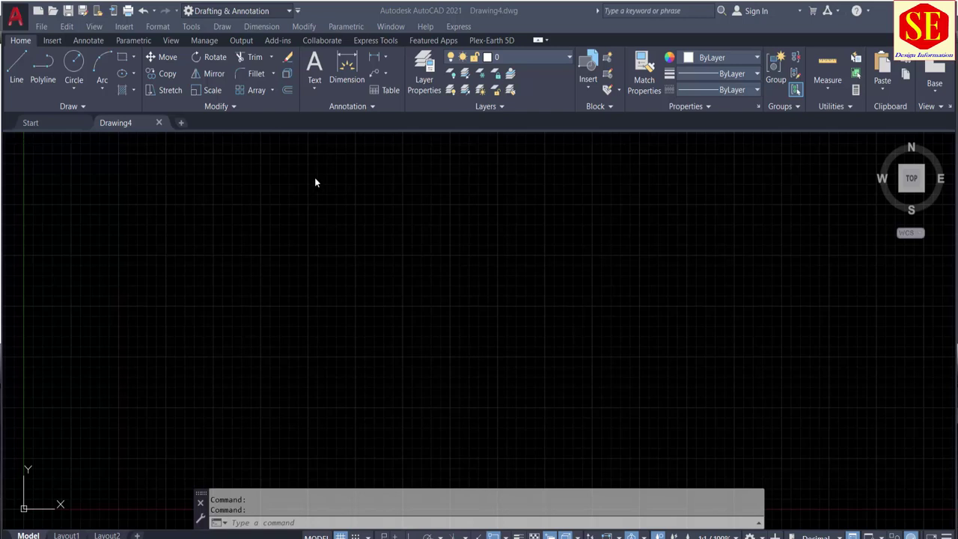
# - Select all ten Cross Sec files from 1+075 through 1+275 and open them together
pyautogui.click(54, 12)
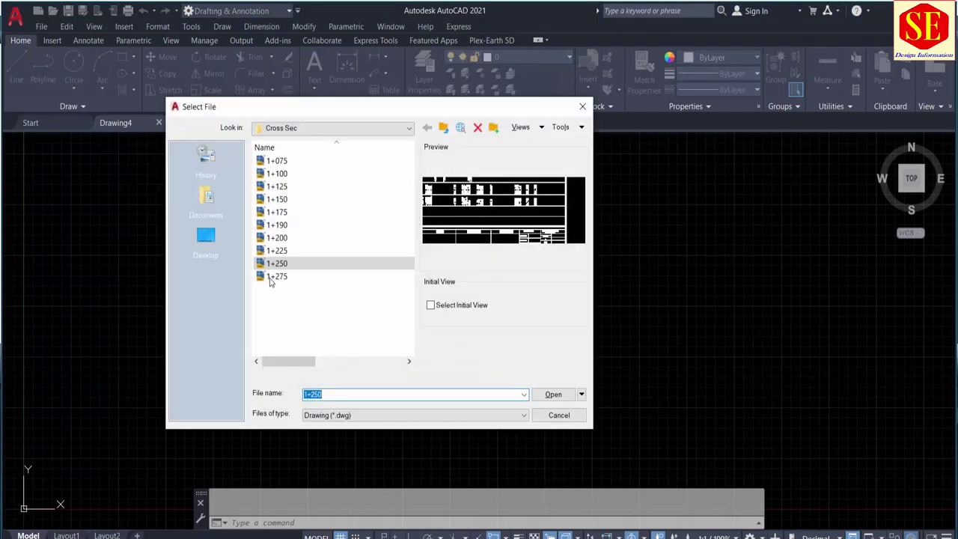
pyautogui.click(294, 289)
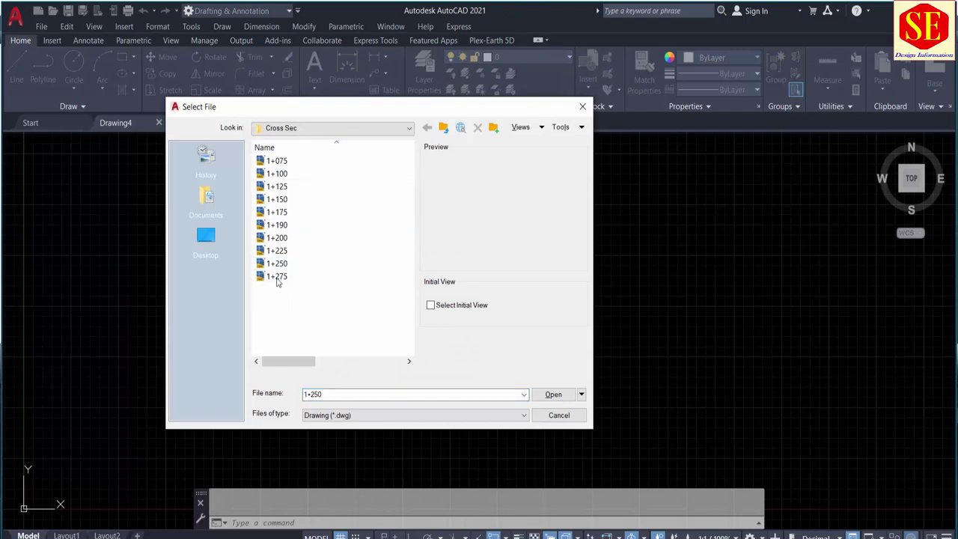
pyautogui.moveTo(277, 281); pyautogui.dragTo(268, 159)
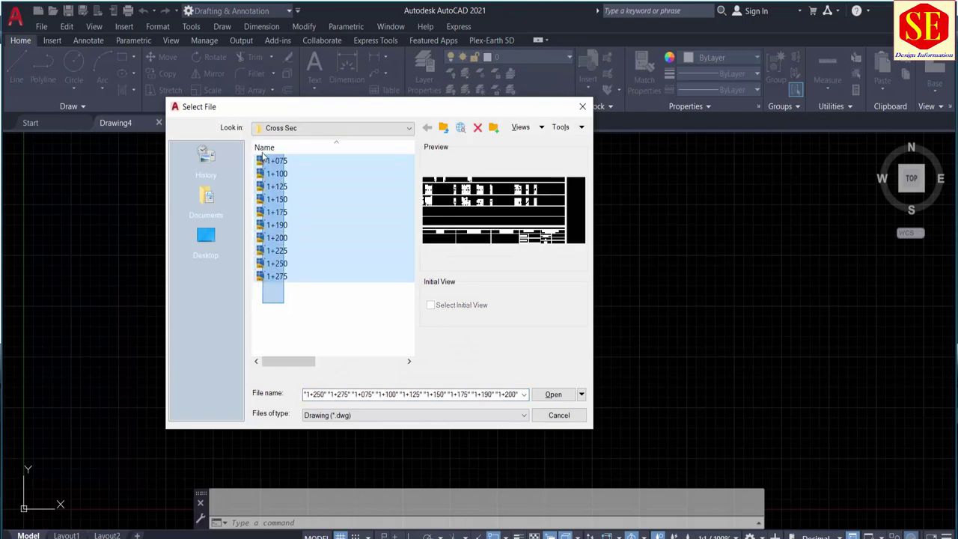
pyautogui.click(552, 396)
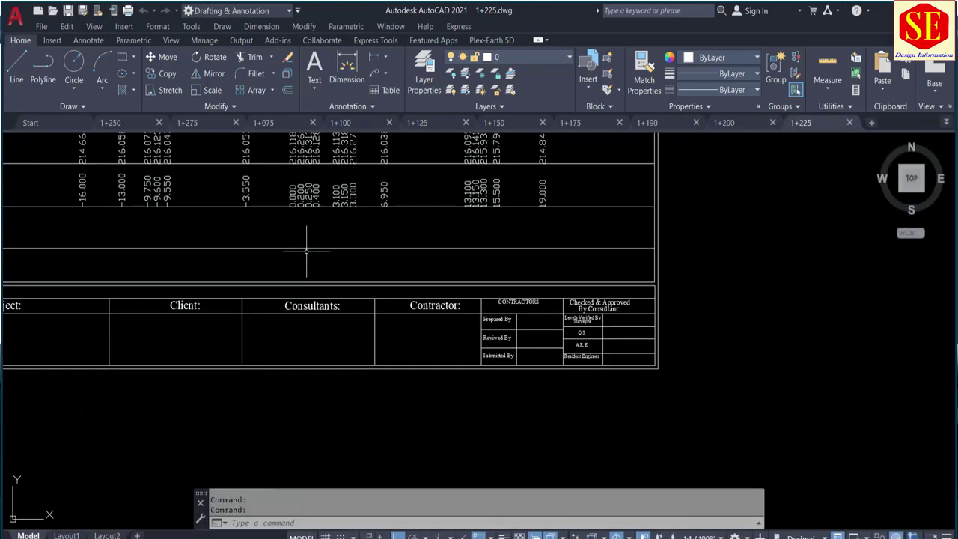
# - Review each cross-section drawing from 1+200 back through 1+250
pyautogui.scroll(-2, 483, 294)
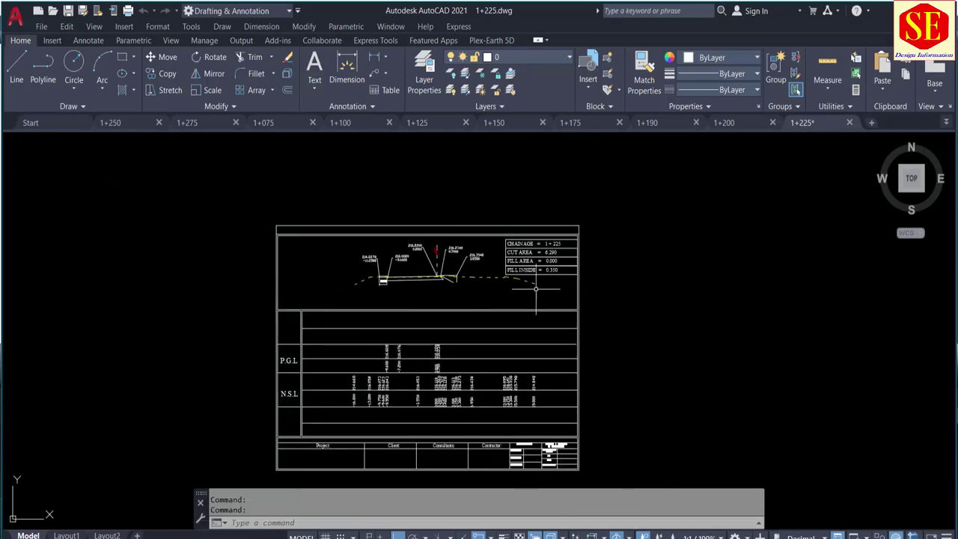
pyautogui.scroll(3, 535, 288)
pyautogui.scroll(-1, 505, 262)
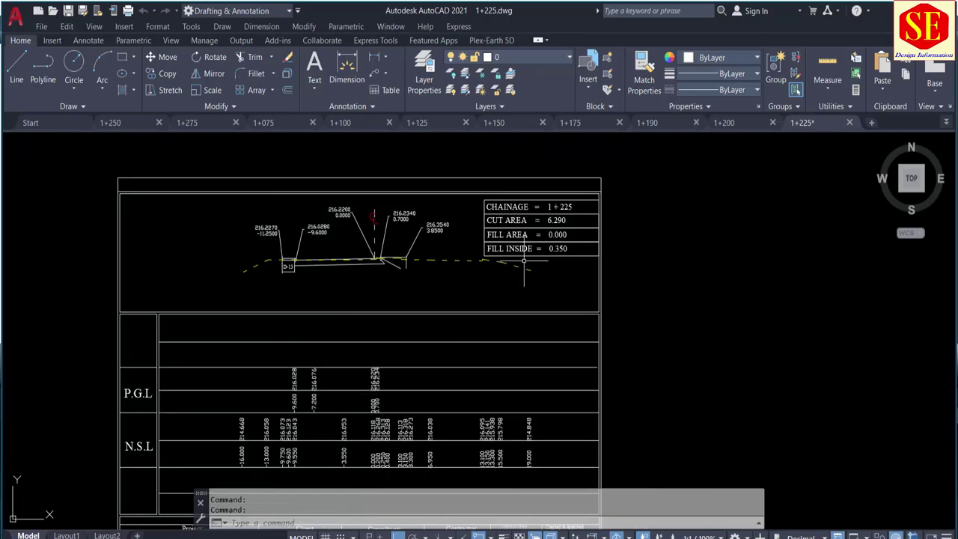
pyautogui.click(711, 122)
pyautogui.click(642, 124)
pyautogui.click(572, 123)
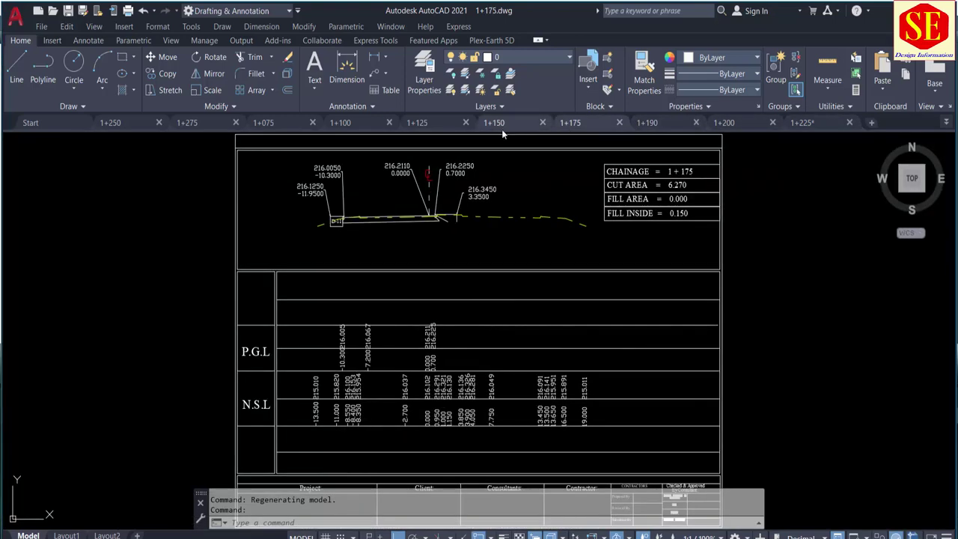
pyautogui.click(500, 123)
pyautogui.click(417, 124)
pyautogui.click(341, 124)
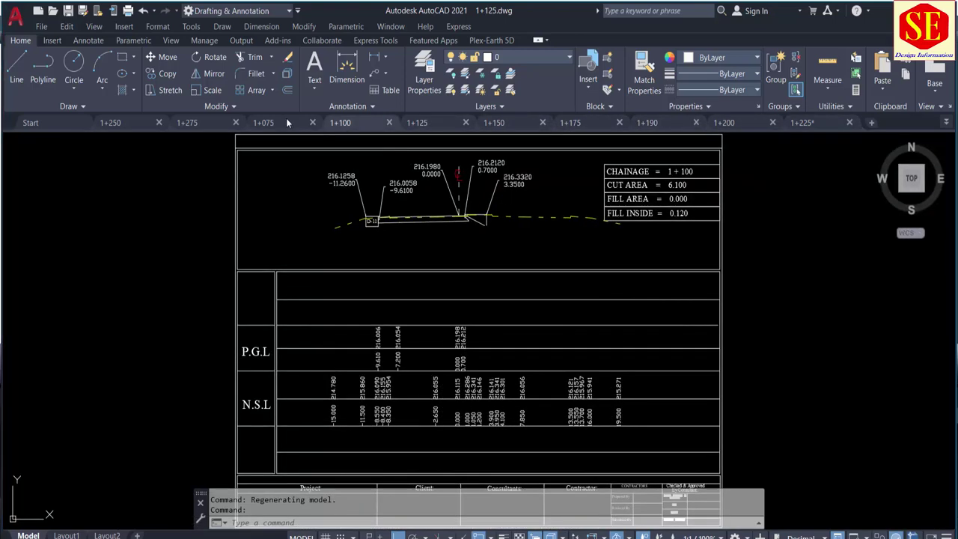
pyautogui.click(264, 123)
pyautogui.click(187, 124)
pyautogui.click(137, 129)
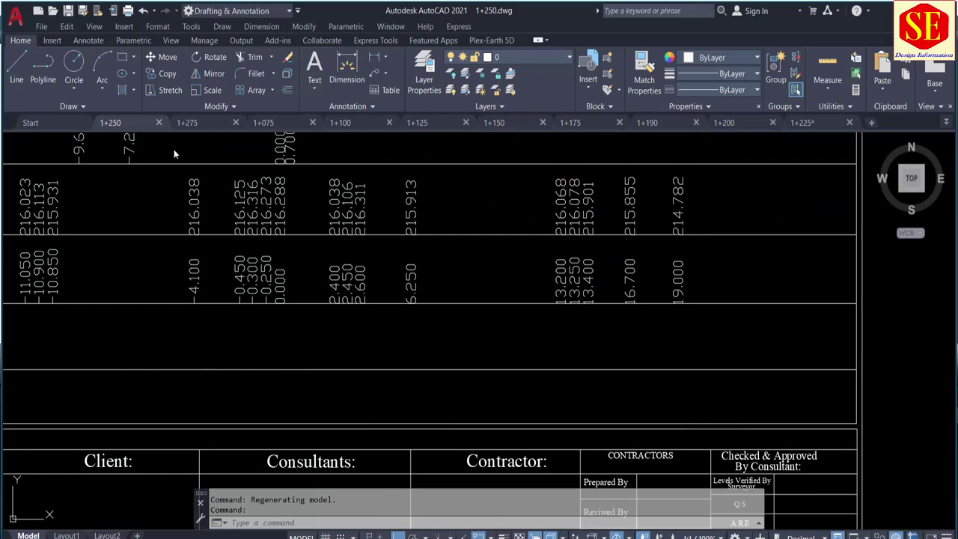
pyautogui.scroll(-2, 496, 389)
pyautogui.scroll(2, 431, 387)
pyautogui.scroll(-2, 431, 388)
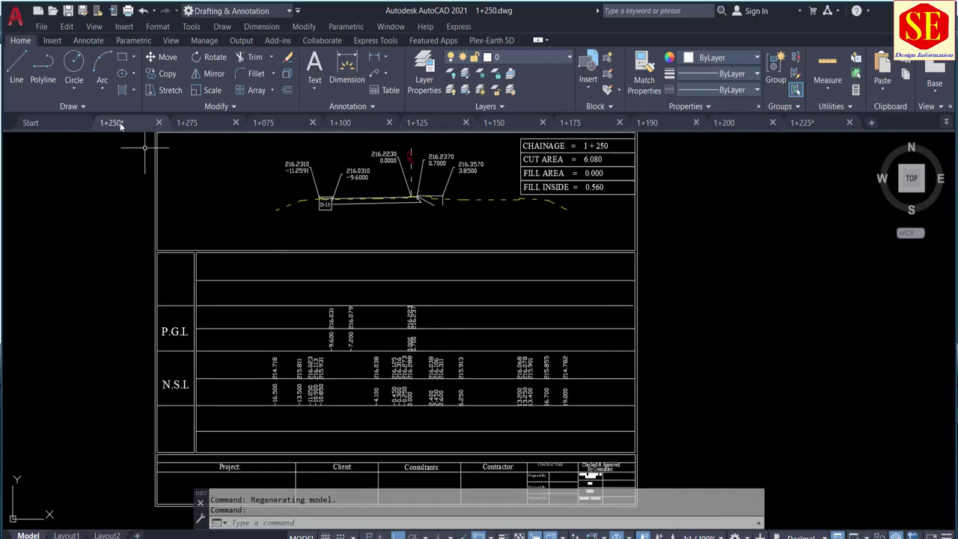
# - Close 1+250 and 1+225, saving the changes to each
pyautogui.click(158, 124)
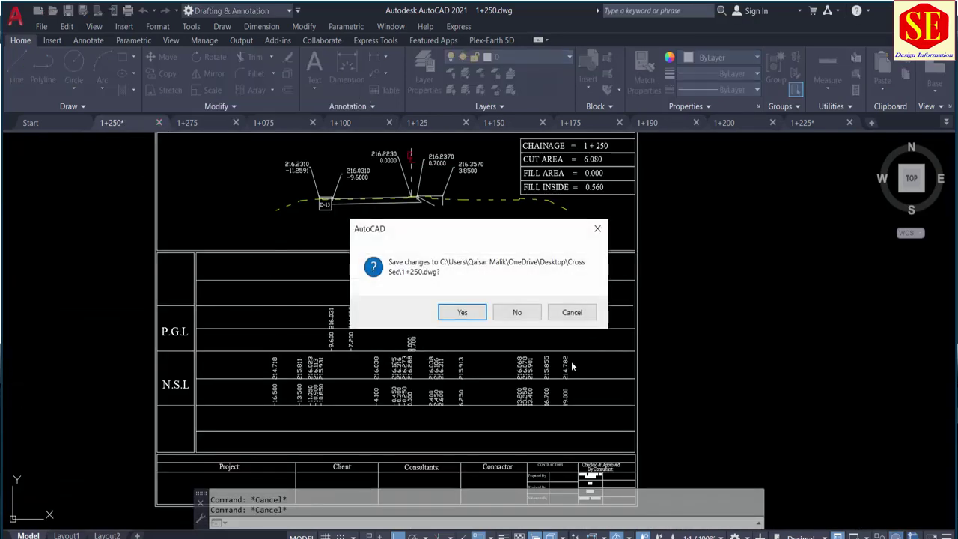
pyautogui.click(462, 312)
pyautogui.click(847, 126)
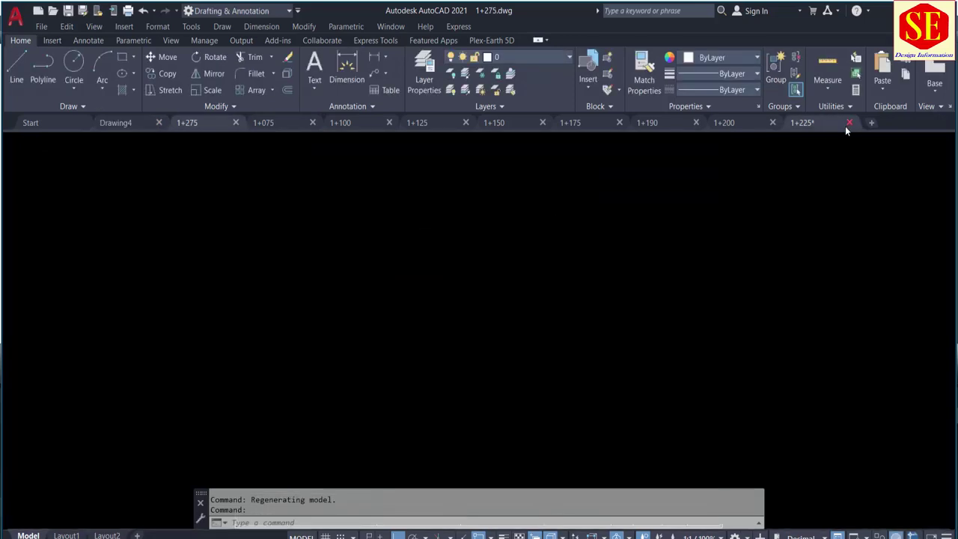
pyautogui.click(462, 311)
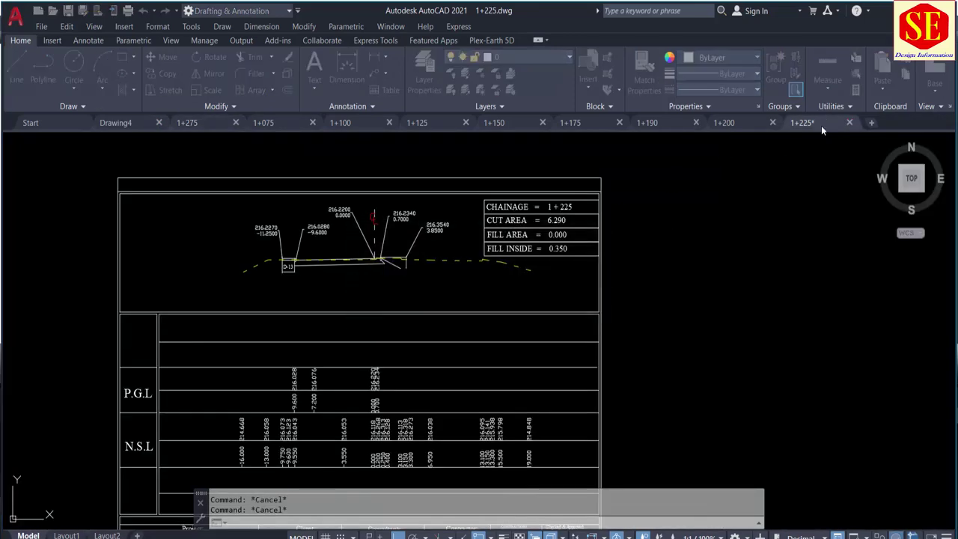
# - Close the remaining cross-sections 1+200 through 1+275, leaving only Drawing4
pyautogui.click(774, 125)
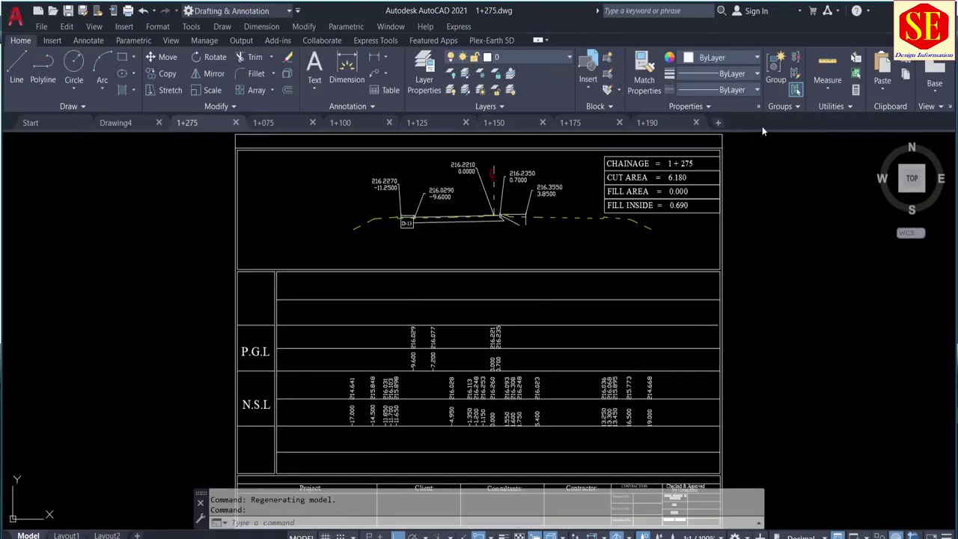
pyautogui.click(695, 122)
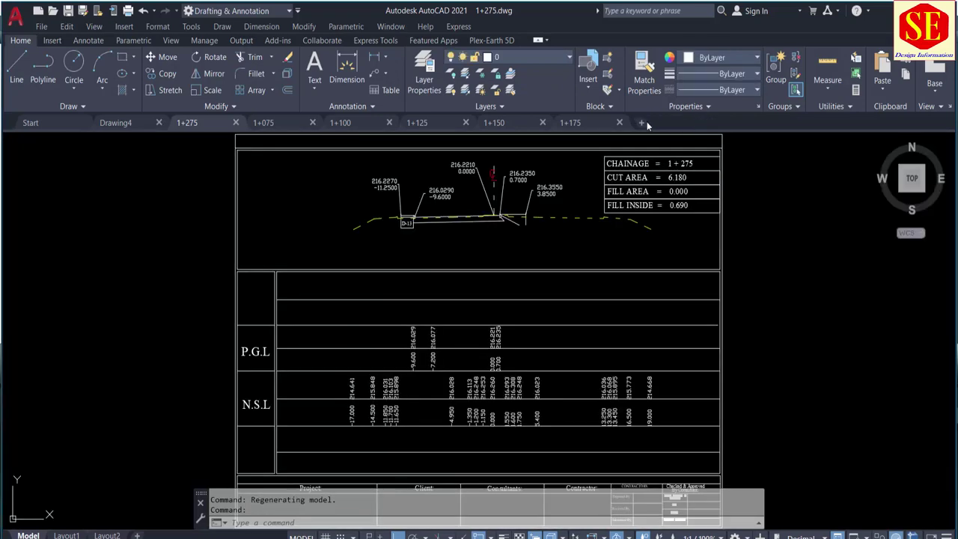
pyautogui.click(620, 122)
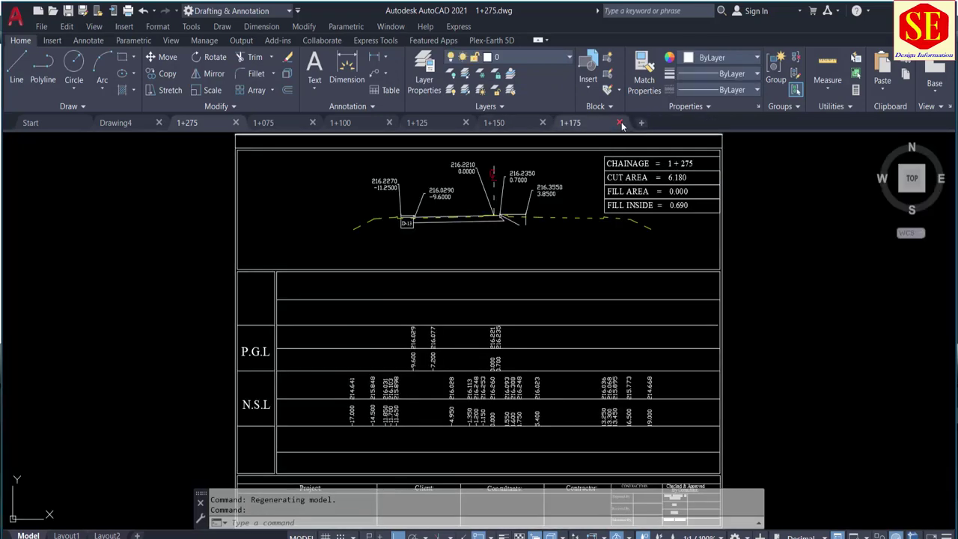
pyautogui.click(542, 122)
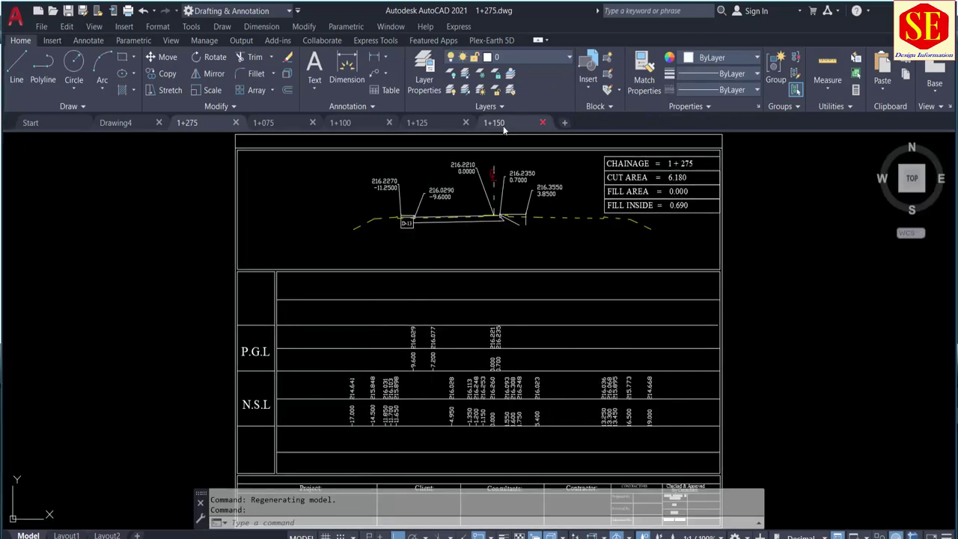
pyautogui.click(466, 122)
pyautogui.click(389, 122)
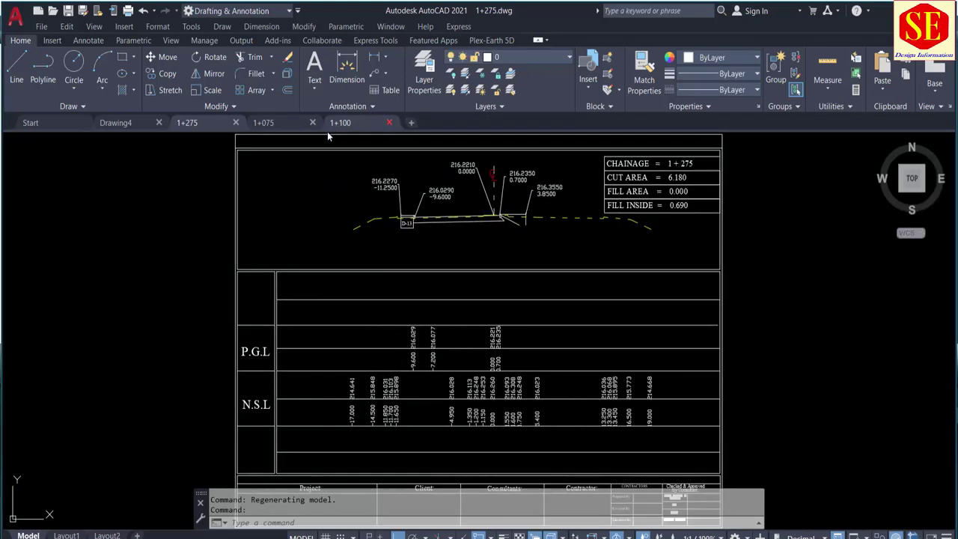
pyautogui.click(313, 122)
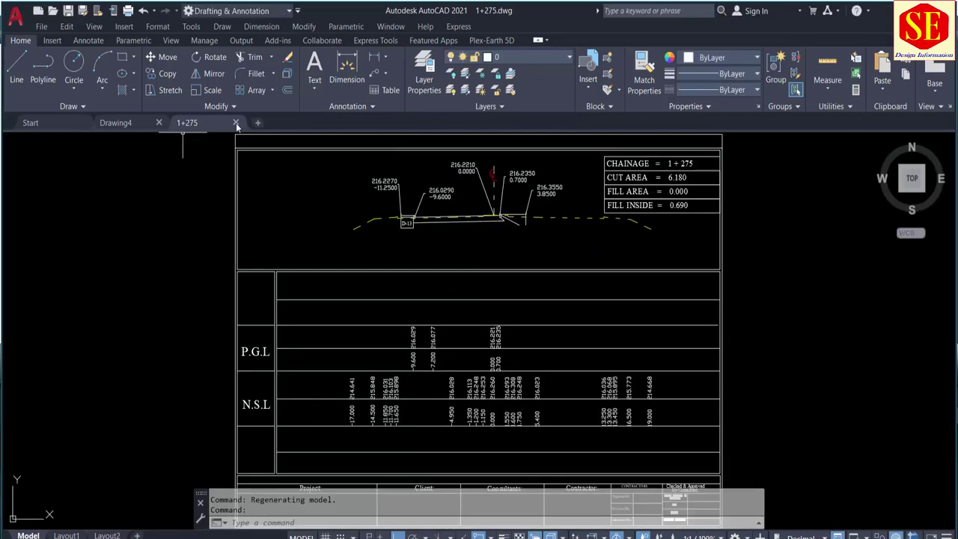
pyautogui.click(235, 123)
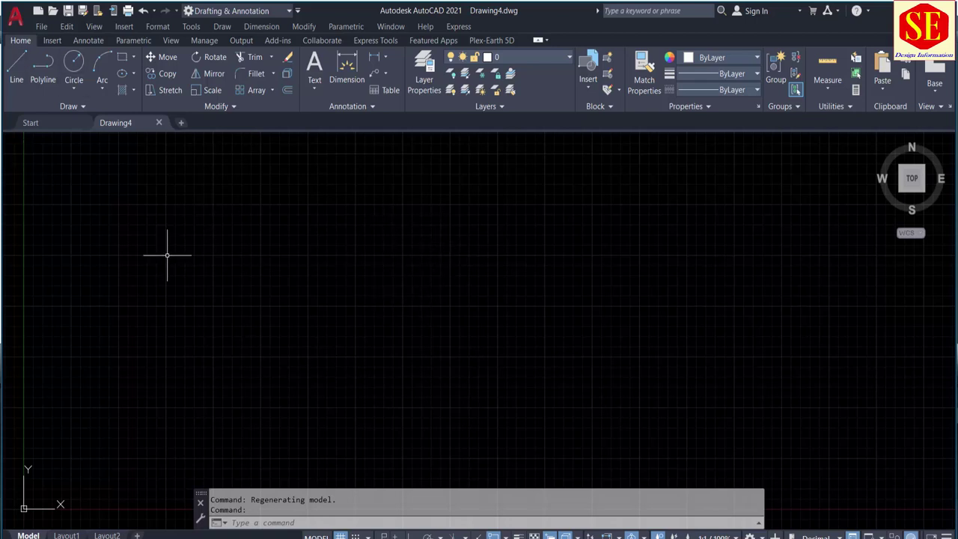
pyautogui.write('XREF')
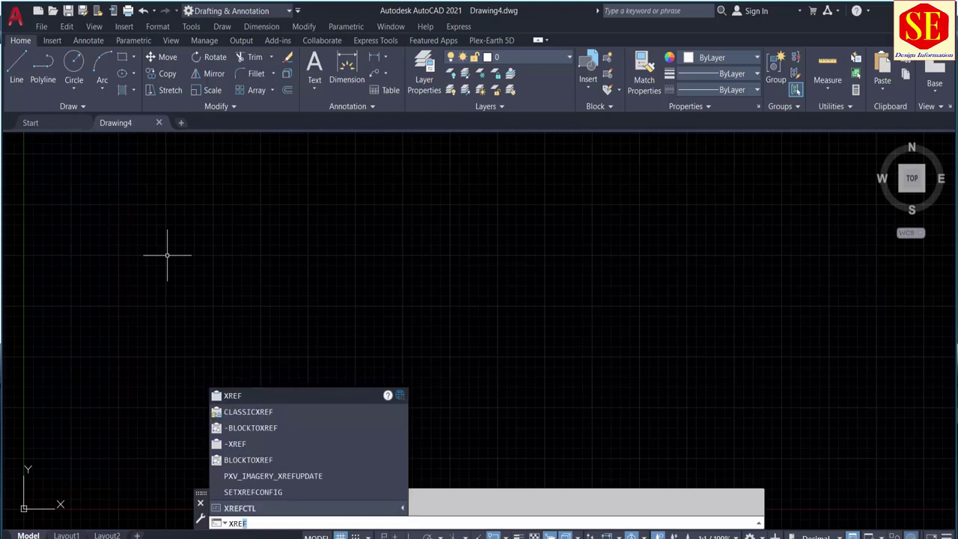
# - Open the External References palette and choose Attach DWG to browse the Cross Sec drawings
pyautogui.click(236, 397)
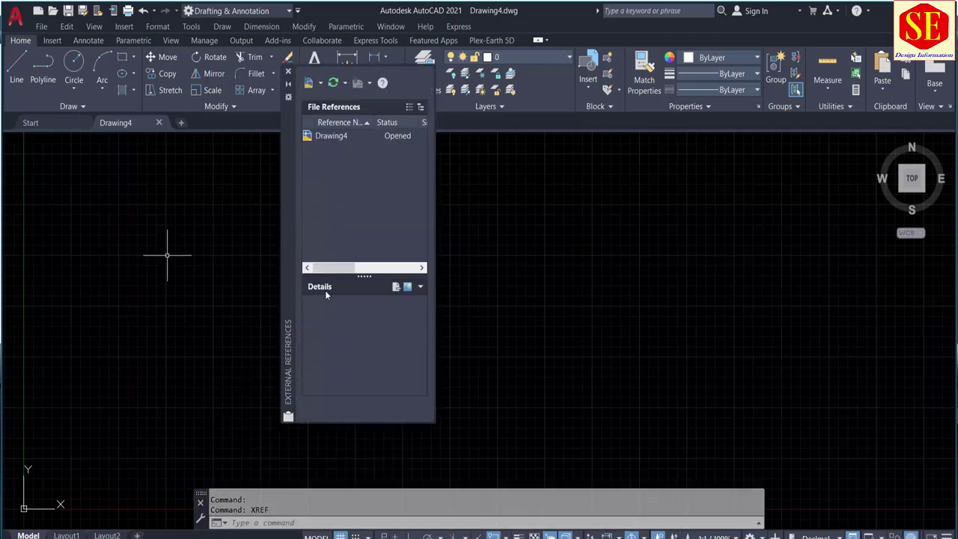
pyautogui.moveTo(290, 184); pyautogui.dragTo(295, 226)
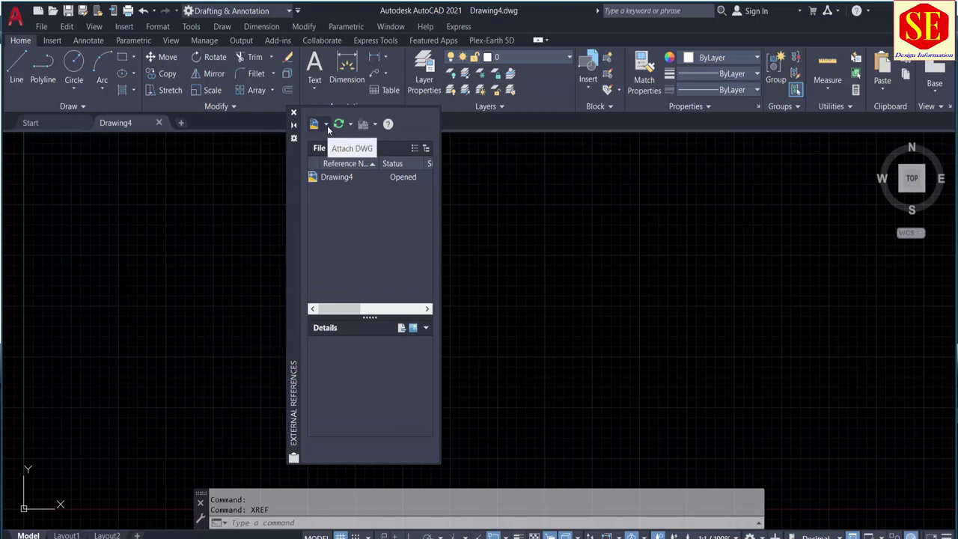
pyautogui.click(326, 125)
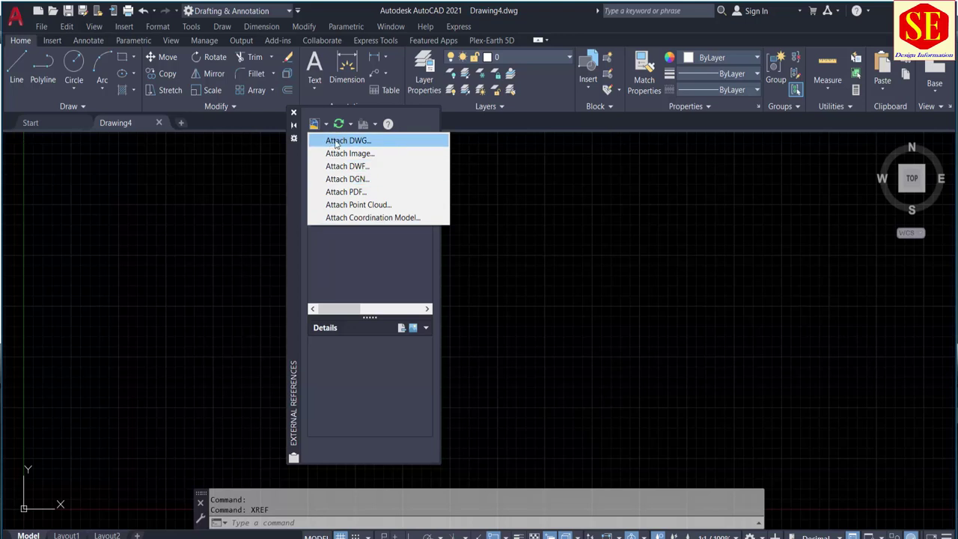
pyautogui.click(335, 141)
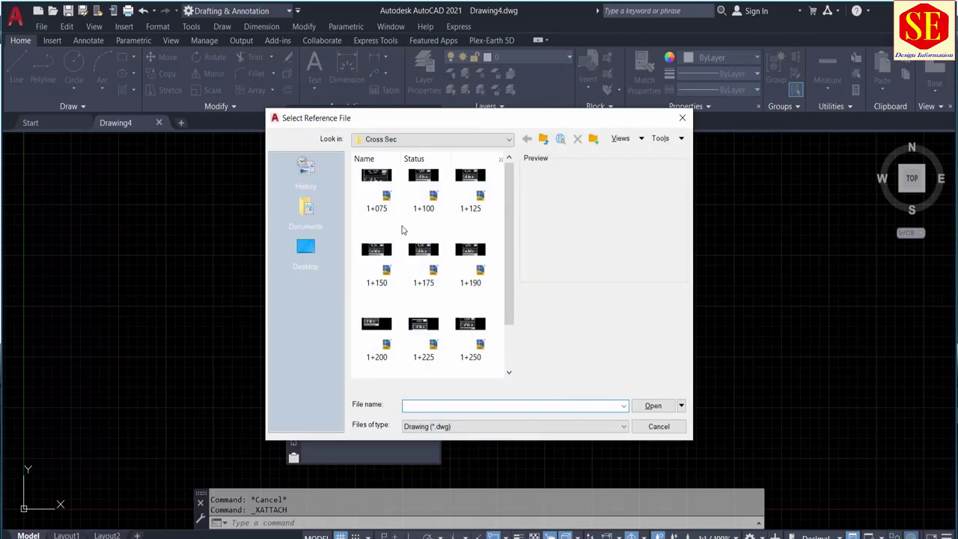
# - Attach 1+075 as an external reference at the origin and zoom extents to see it
pyautogui.scroll(-1, 460, 269)
pyautogui.scroll(1, 468, 314)
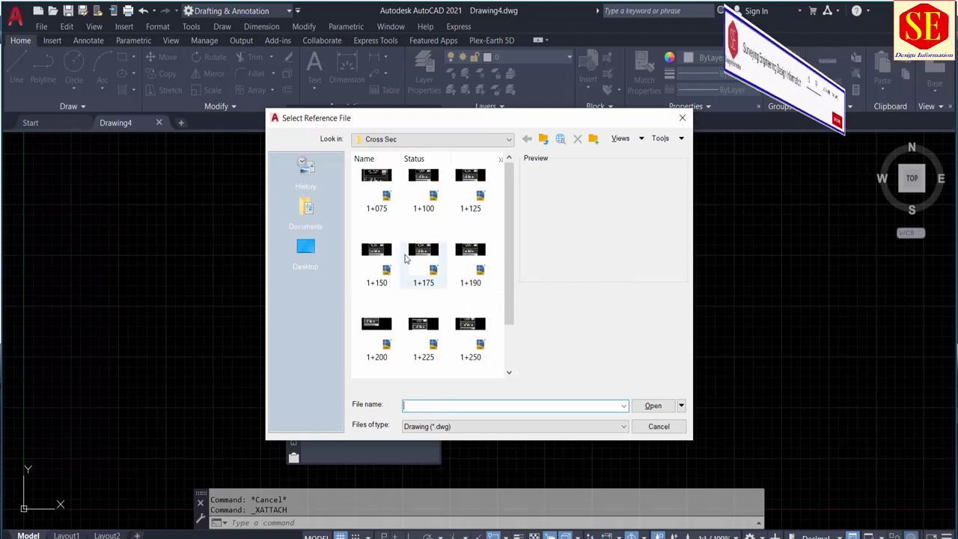
pyautogui.click(378, 187)
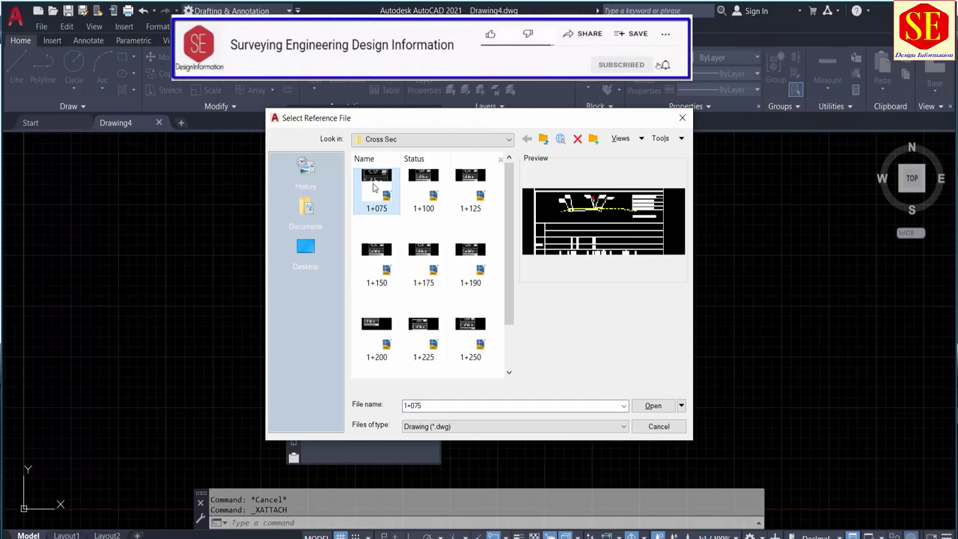
pyautogui.doubleClick(372, 187)
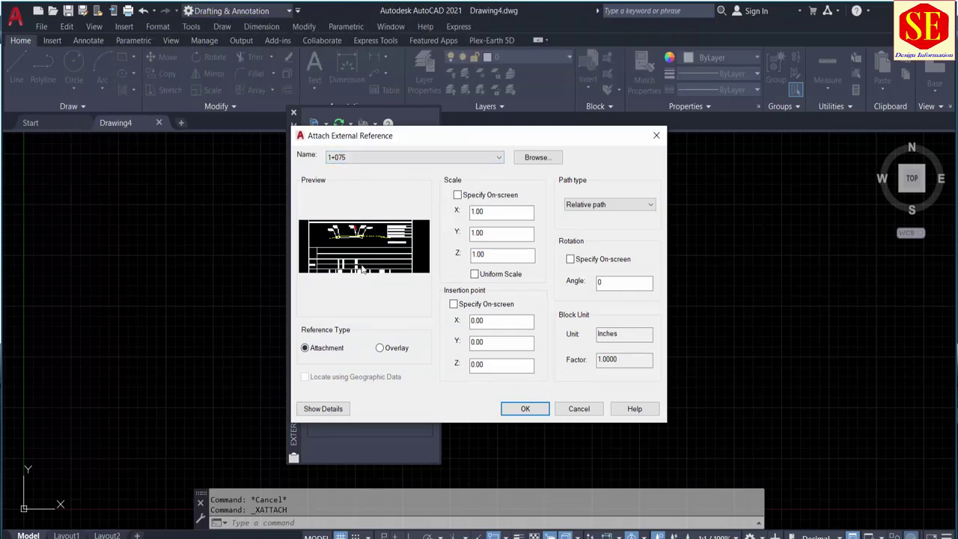
pyautogui.click(525, 408)
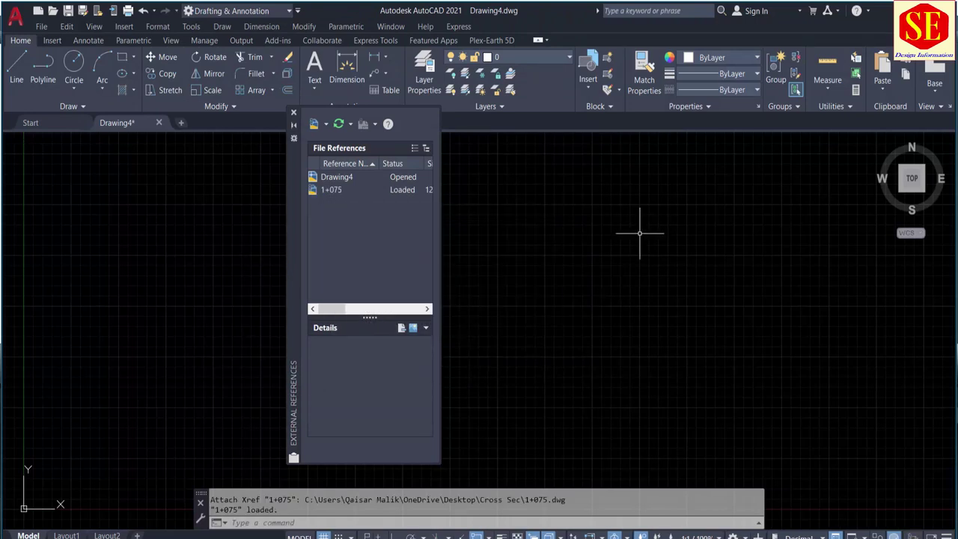
pyautogui.write('z')
pyautogui.press('Return')
pyautogui.write('e')
pyautogui.press('Return')
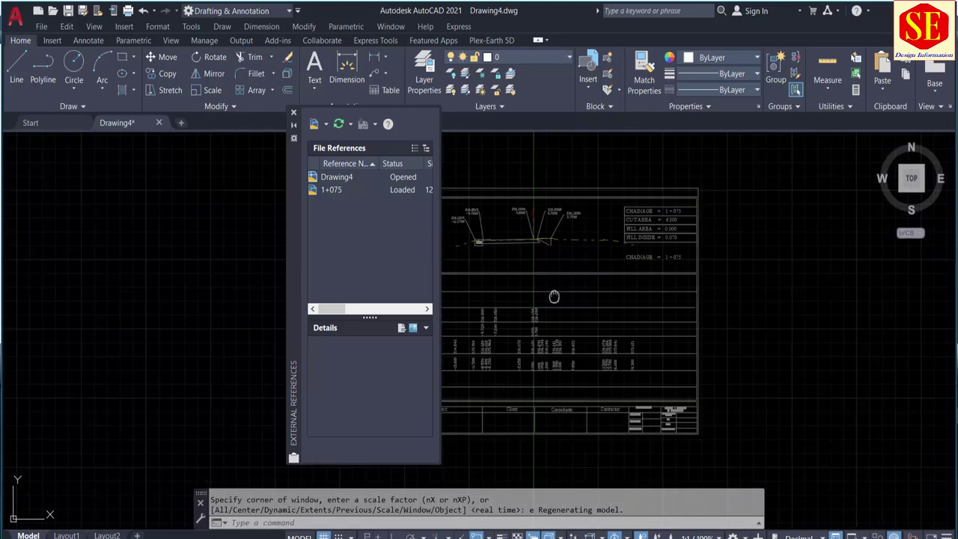
pyautogui.moveTo(554, 296); pyautogui.dragTo(693, 301, button='middle')
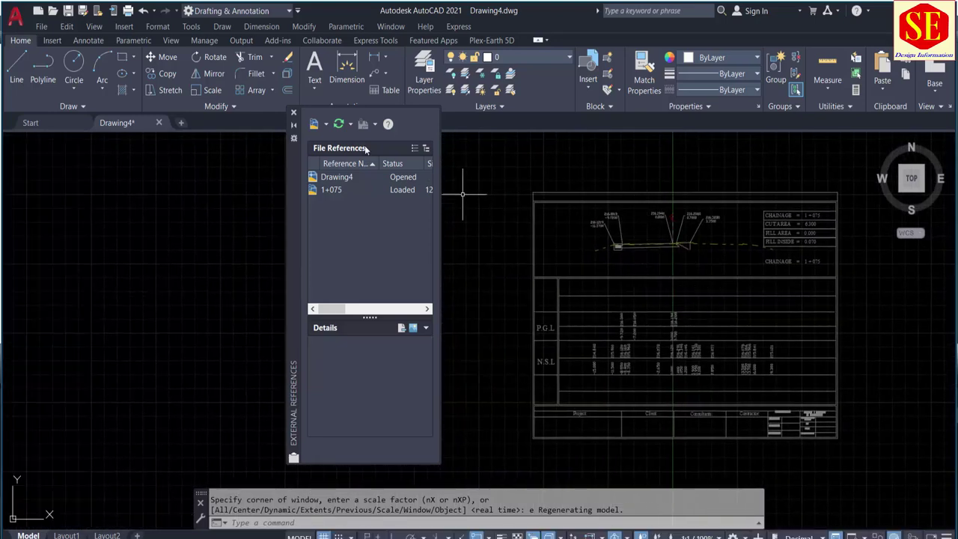
# - Attach 1+100 as a second external reference at the origin
pyautogui.click(326, 124)
pyautogui.click(335, 140)
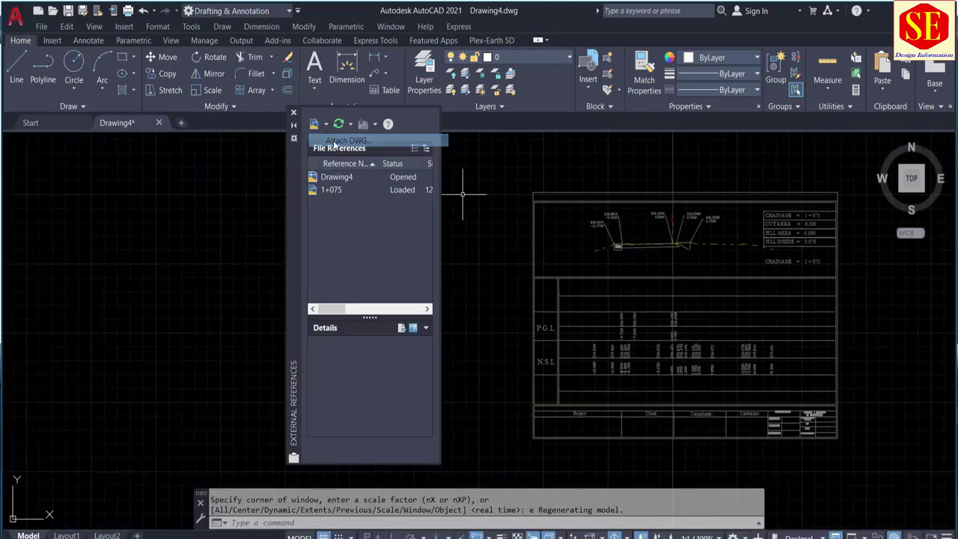
pyautogui.press('Escape')
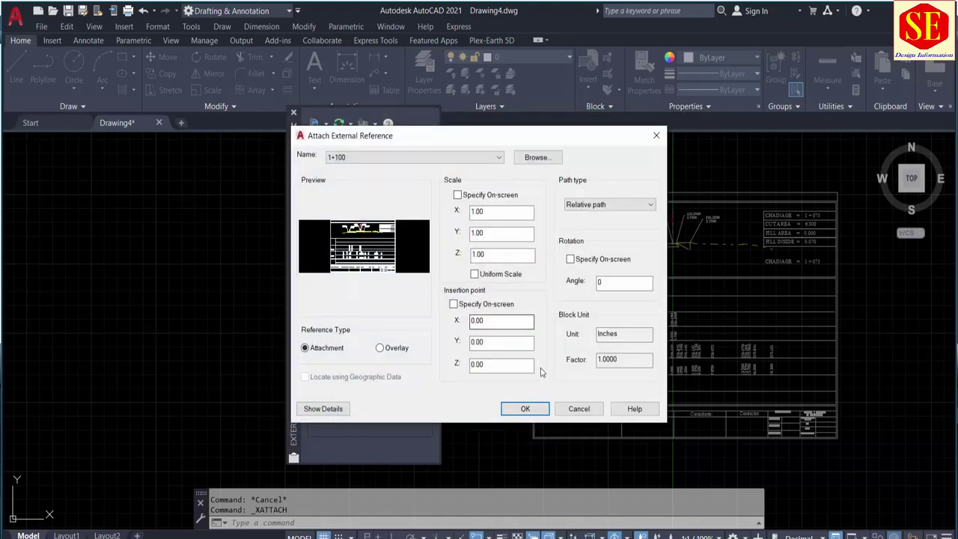
pyautogui.click(524, 408)
pyautogui.scroll(-1, 586, 336)
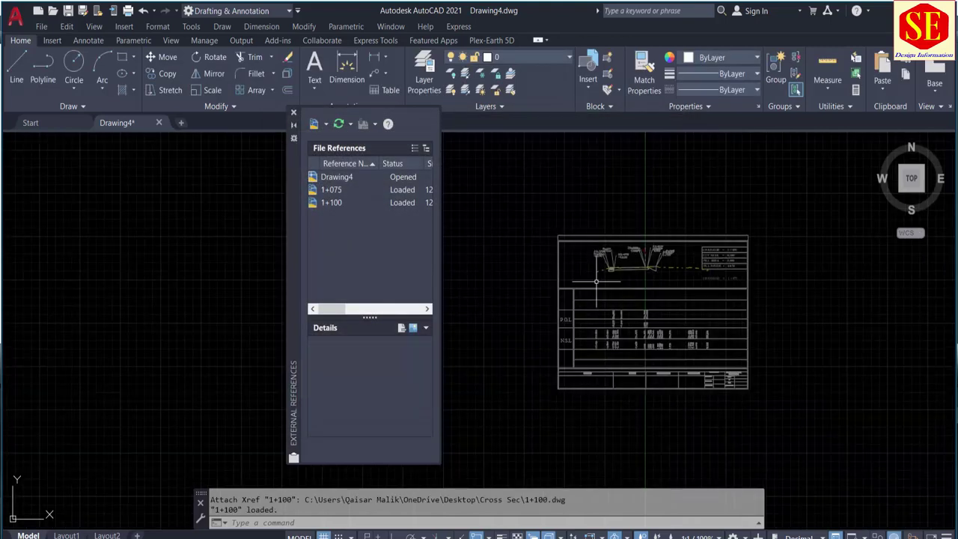
pyautogui.click(333, 203)
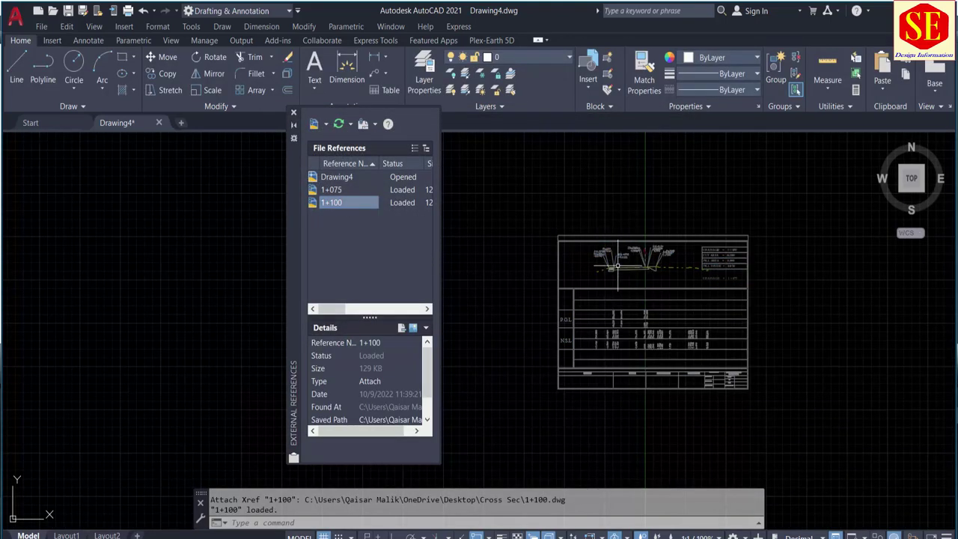
# - Attach 1+125 as a third external reference at the origin
pyautogui.click(325, 126)
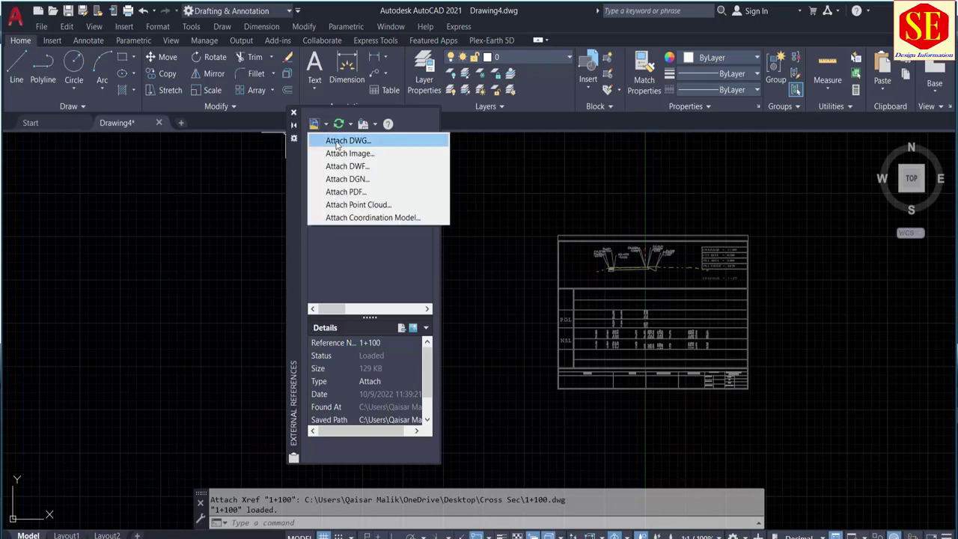
pyautogui.click(341, 139)
pyautogui.doubleClick(470, 187)
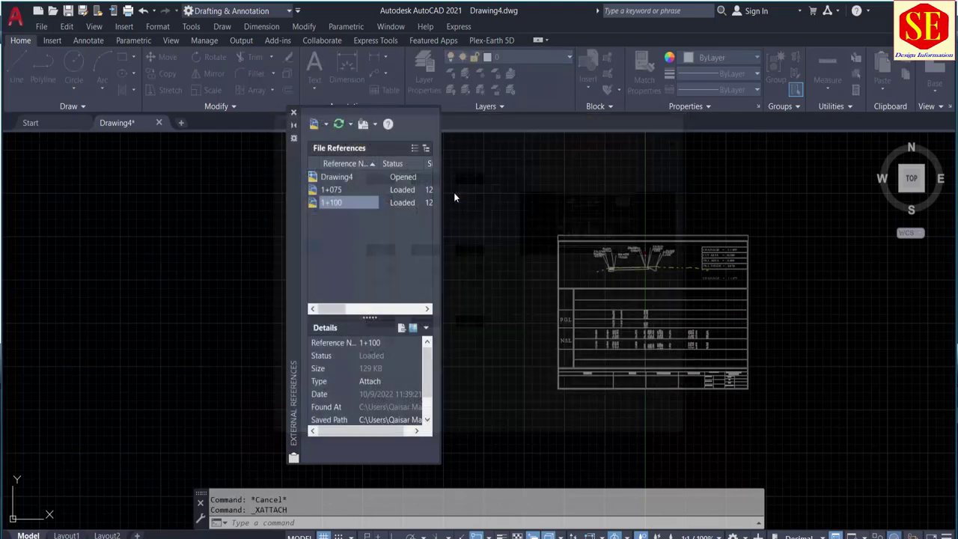
pyautogui.click(525, 409)
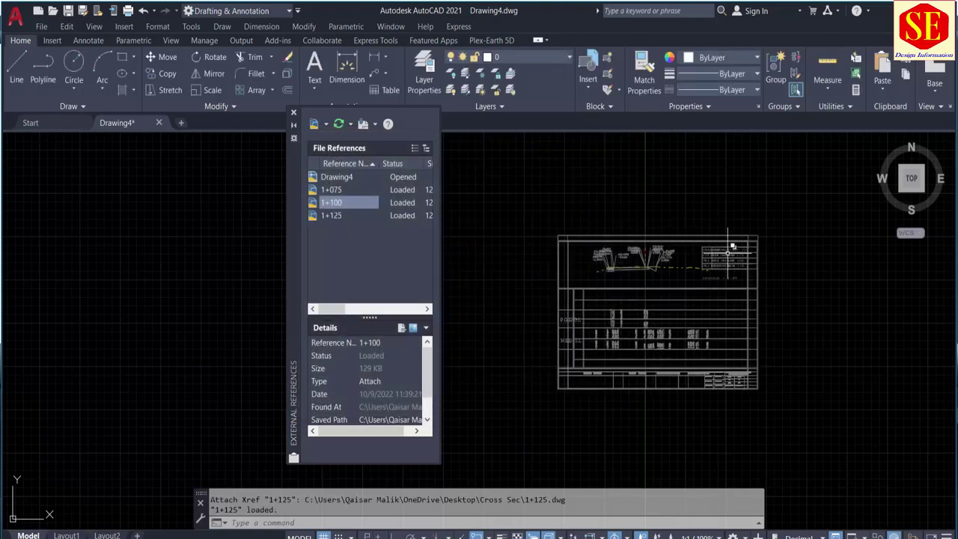
pyautogui.press('Escape')
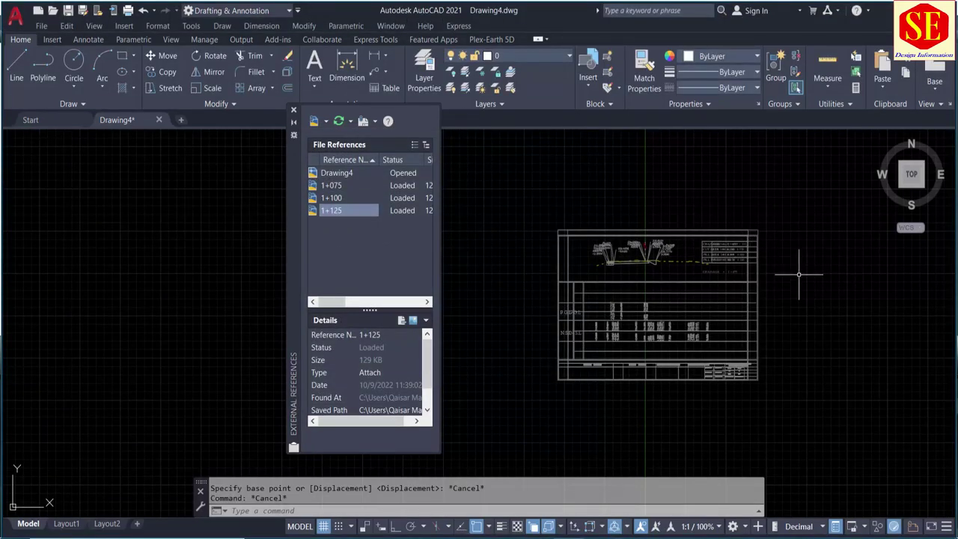
pyautogui.write('MOVE')
# - Move one overlapping reference sheet up above the original
pyautogui.press('Return')
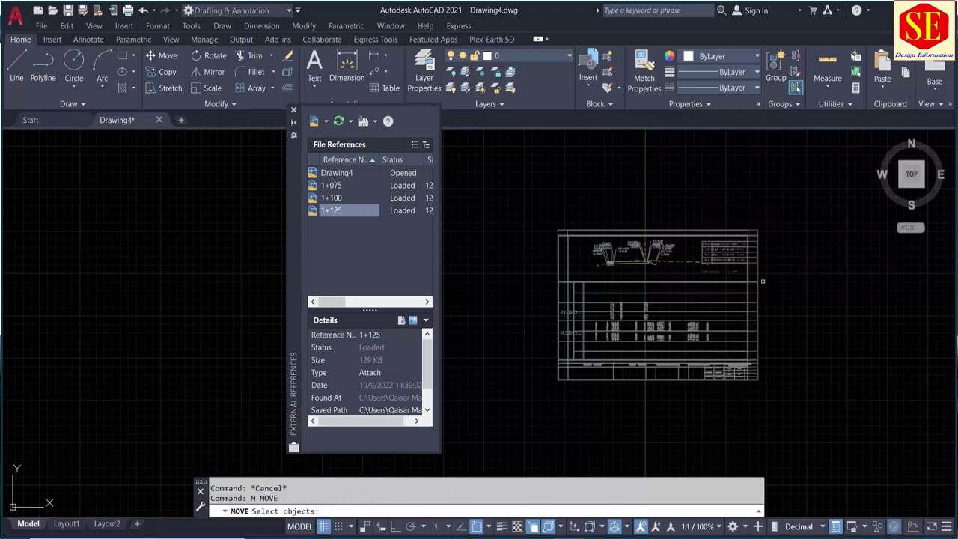
pyautogui.click(758, 282)
pyautogui.press('Return')
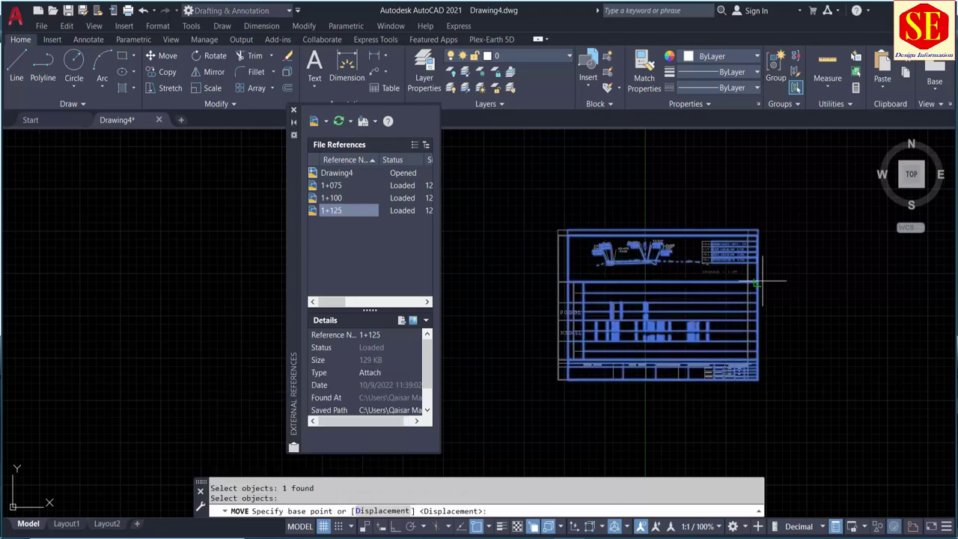
pyautogui.click(800, 277)
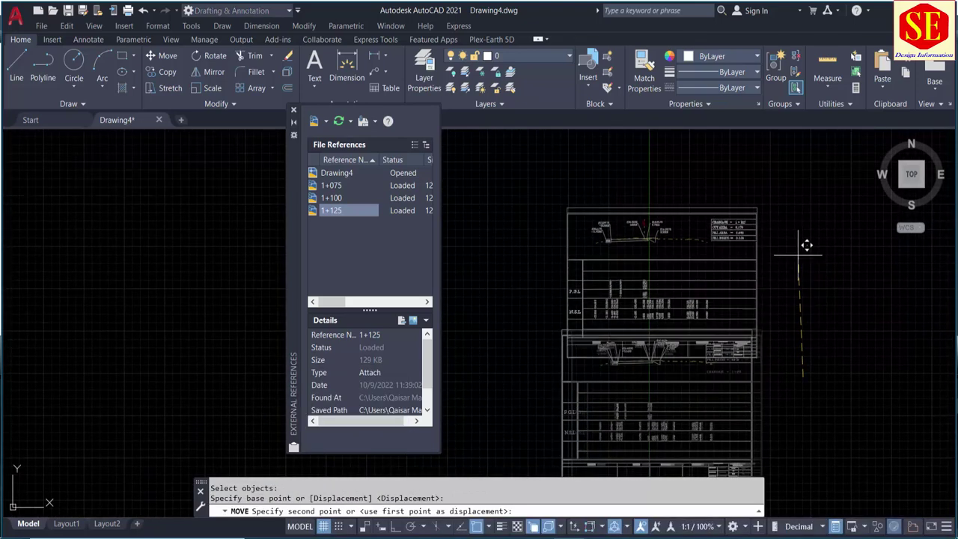
pyautogui.click(800, 190)
pyautogui.scroll(-2, 795, 224)
# - Move another overlapping reference below the original, forming a three-sheet column
pyautogui.press('Return')
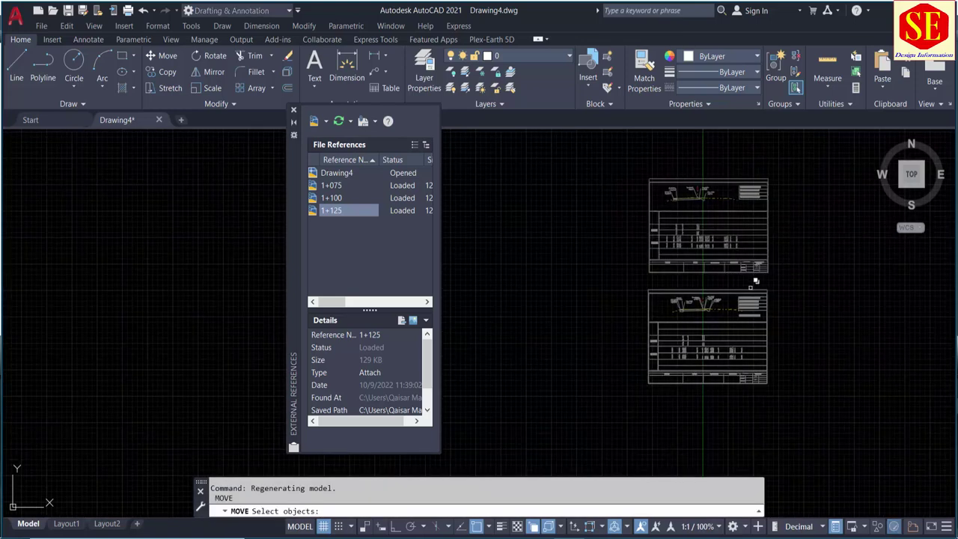
pyautogui.click(758, 293)
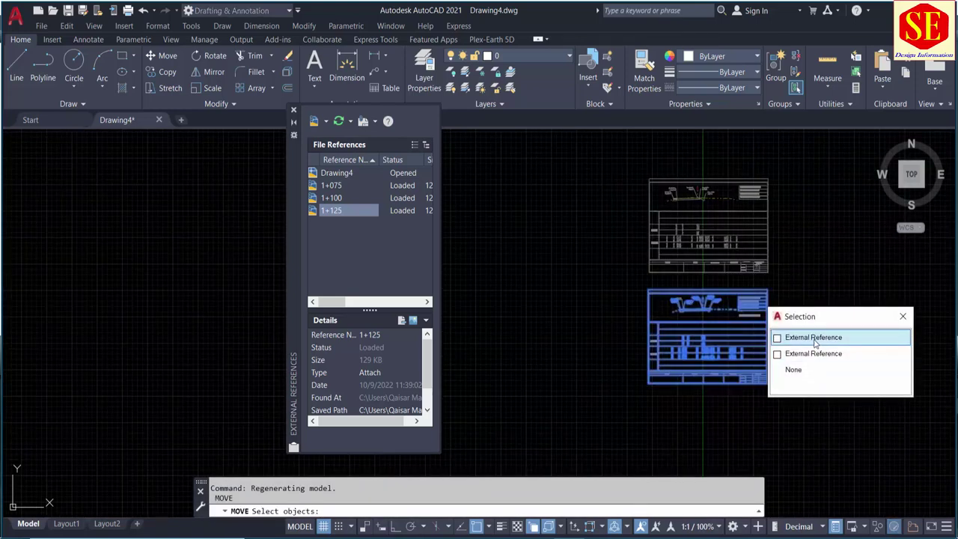
pyautogui.click(807, 336)
pyautogui.press('Return')
pyautogui.click(808, 293)
pyautogui.scroll(-2, 808, 293)
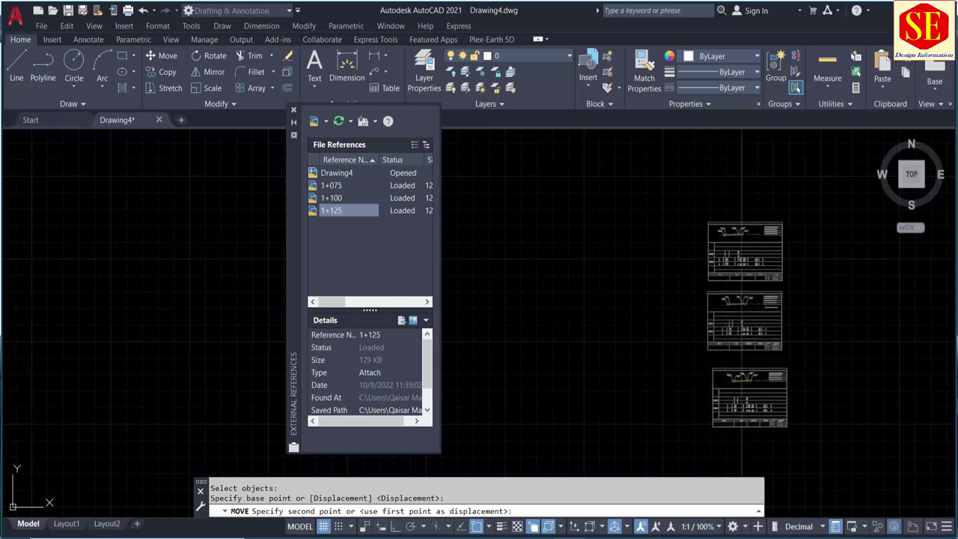
pyautogui.click(816, 371)
pyautogui.moveTo(833, 375); pyautogui.dragTo(785, 330, button='middle')
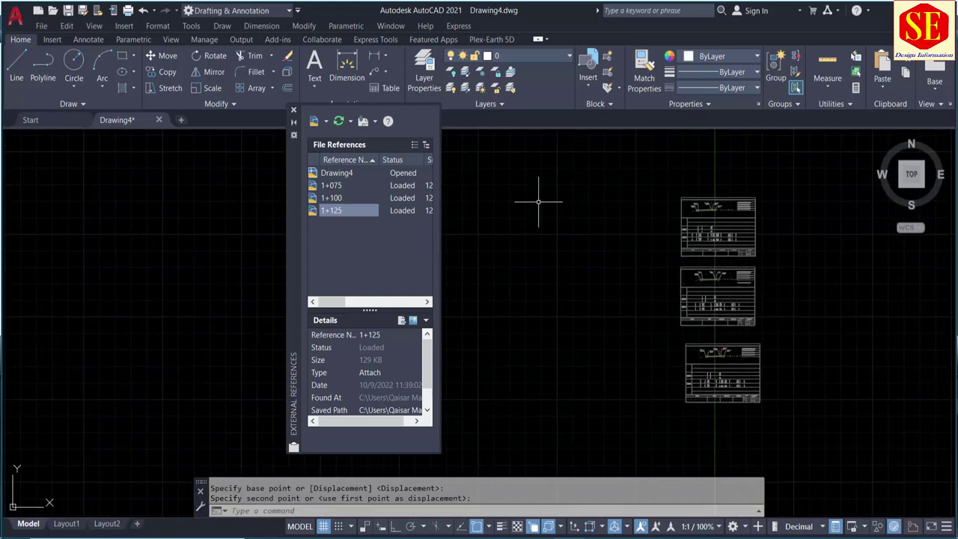
# - Unload the 1+125, 1+100 and 1+075 references, then reload 1+075
pyautogui.rightClick(326, 212)
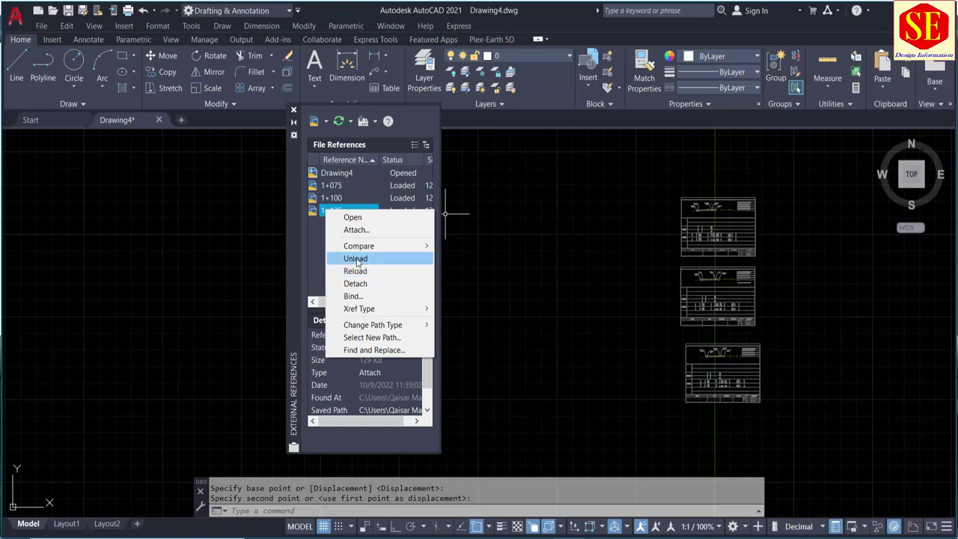
pyautogui.click(365, 258)
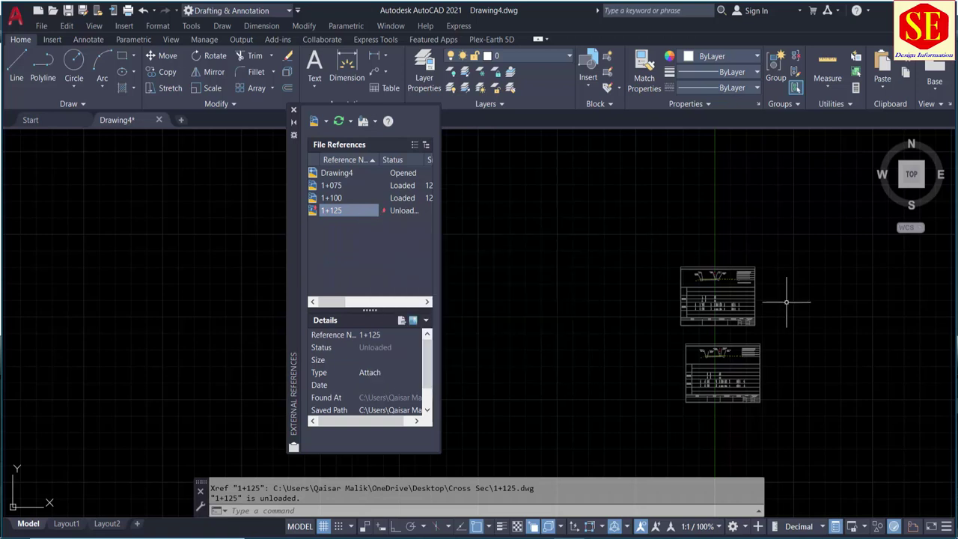
pyautogui.rightClick(337, 198)
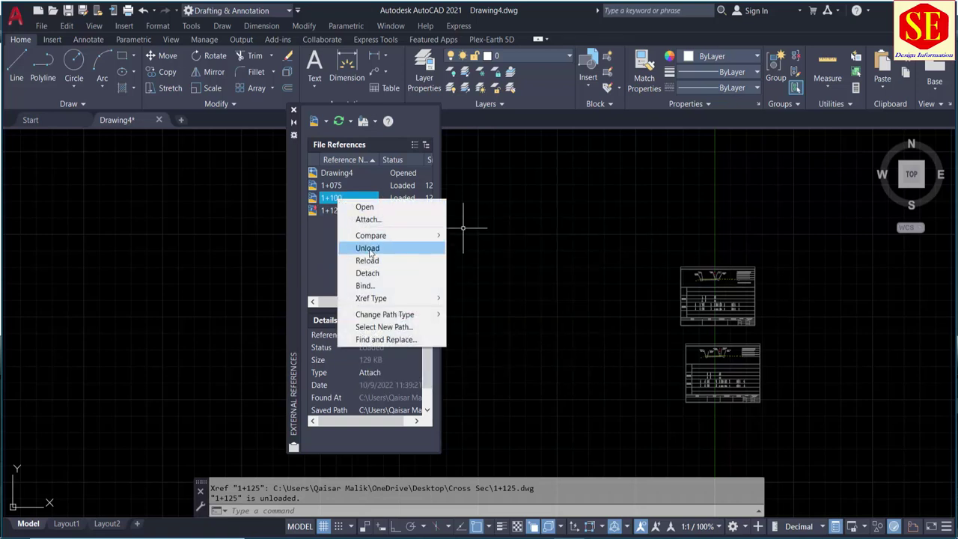
pyautogui.click(372, 247)
pyautogui.rightClick(327, 187)
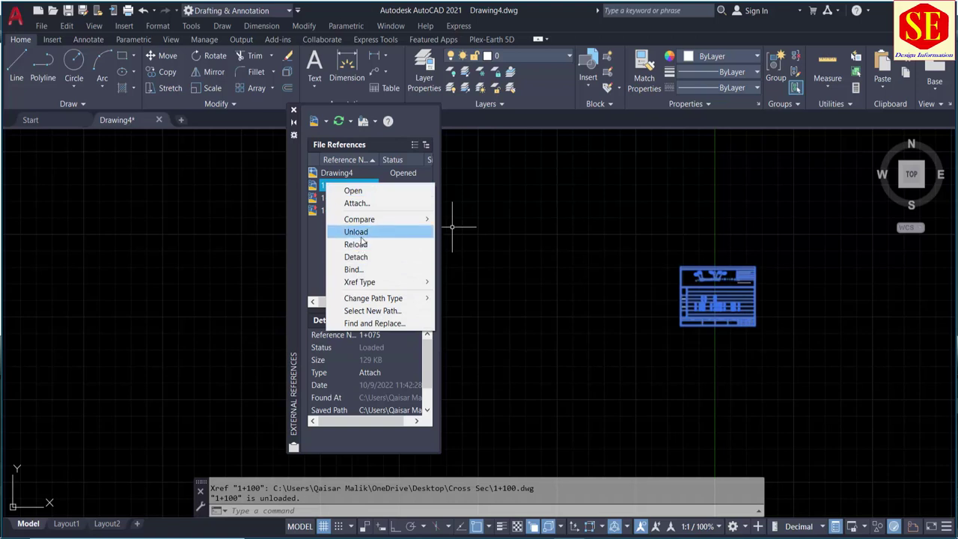
pyautogui.click(362, 236)
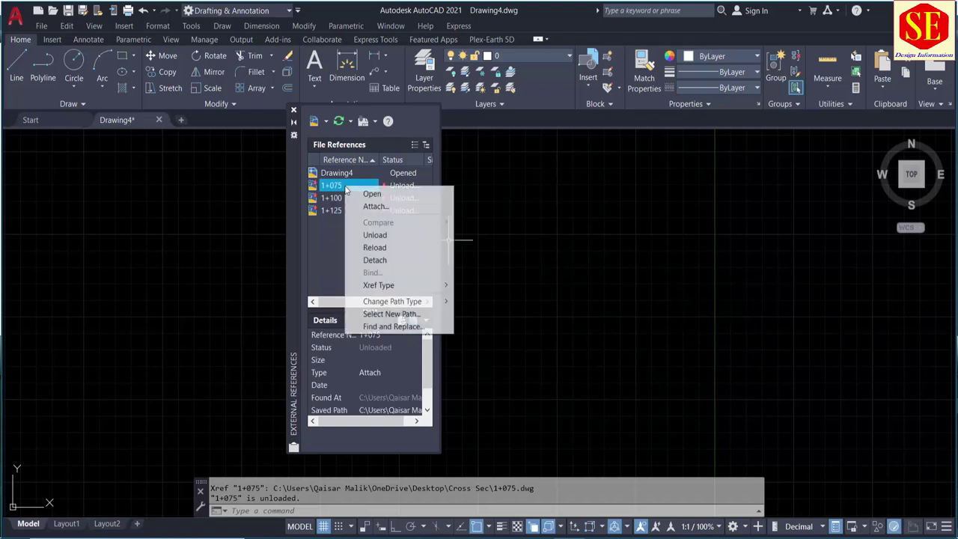
pyautogui.rightClick(346, 187)
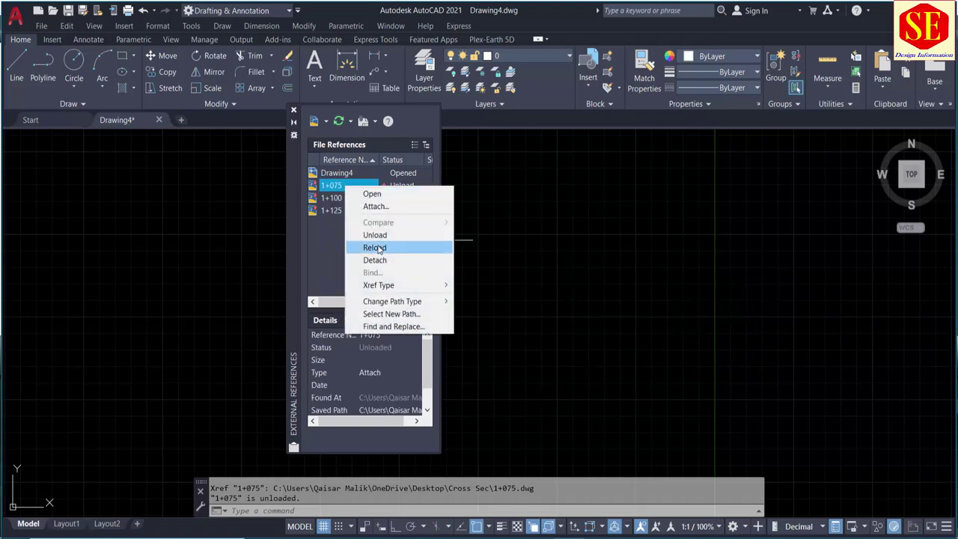
pyautogui.click(377, 248)
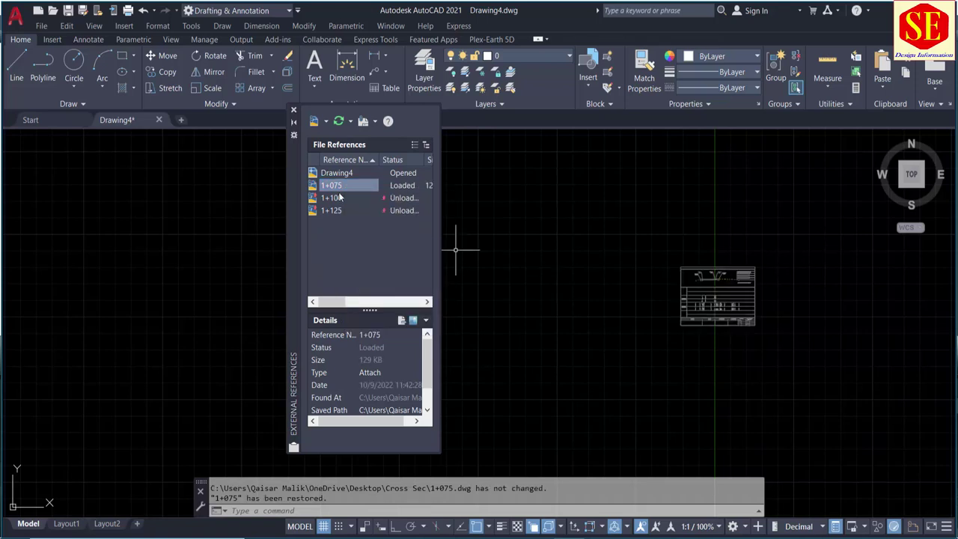
# - Move the 1+075 sheet to the top of the column
pyautogui.click(163, 56)
pyautogui.click(717, 297)
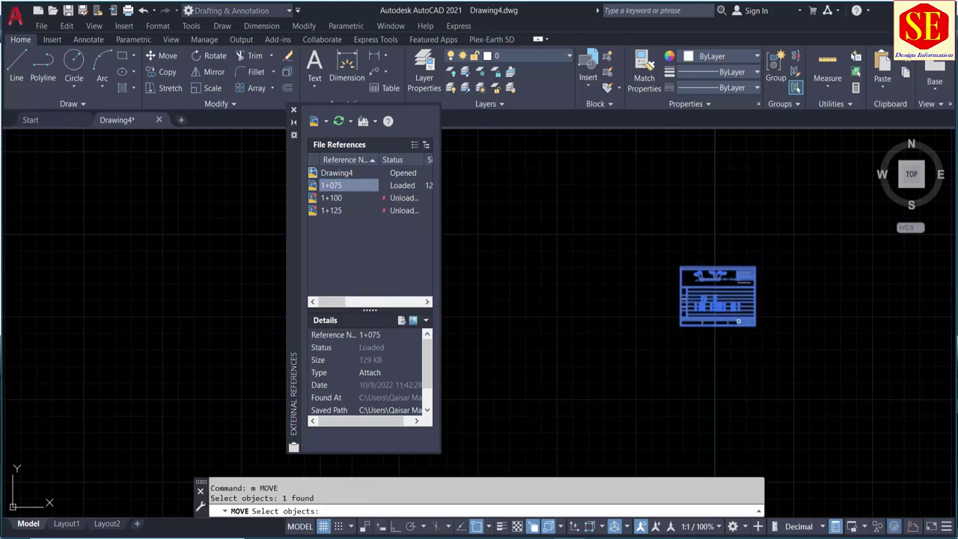
pyautogui.press('Return')
pyautogui.click(720, 365)
pyautogui.click(723, 246)
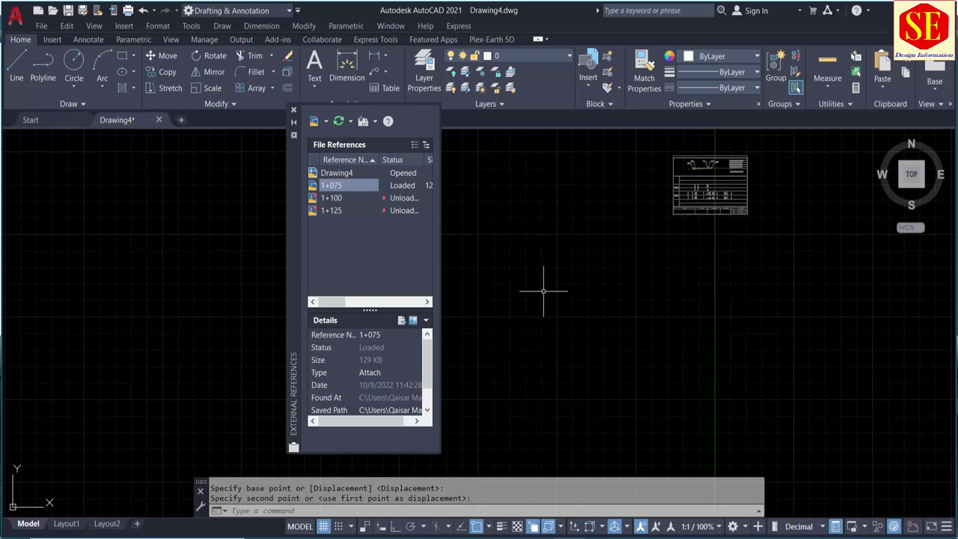
# - Reload the 1+100 reference and move it below the 1+075 sheet
pyautogui.click(335, 200)
pyautogui.rightClick(335, 200)
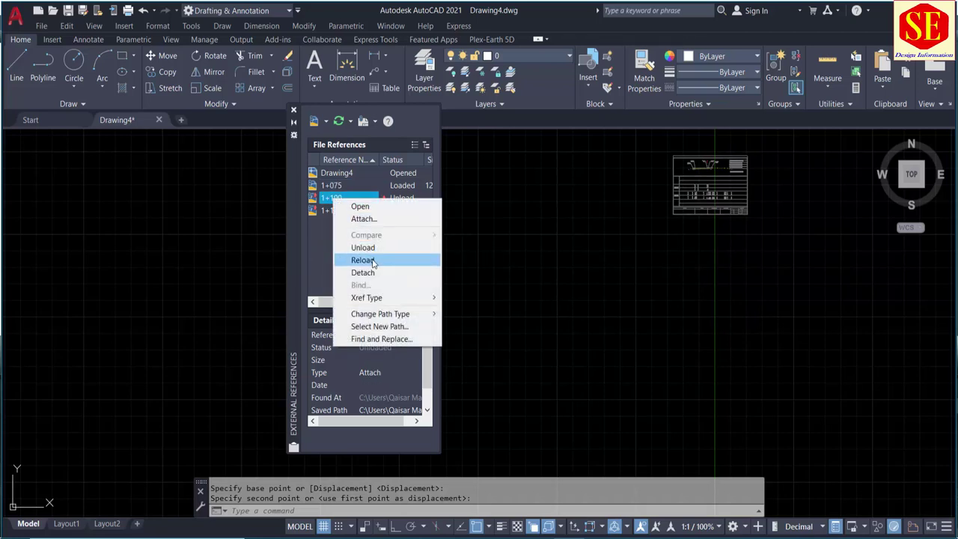
pyautogui.click(373, 261)
pyautogui.write('m')
pyautogui.press('Return')
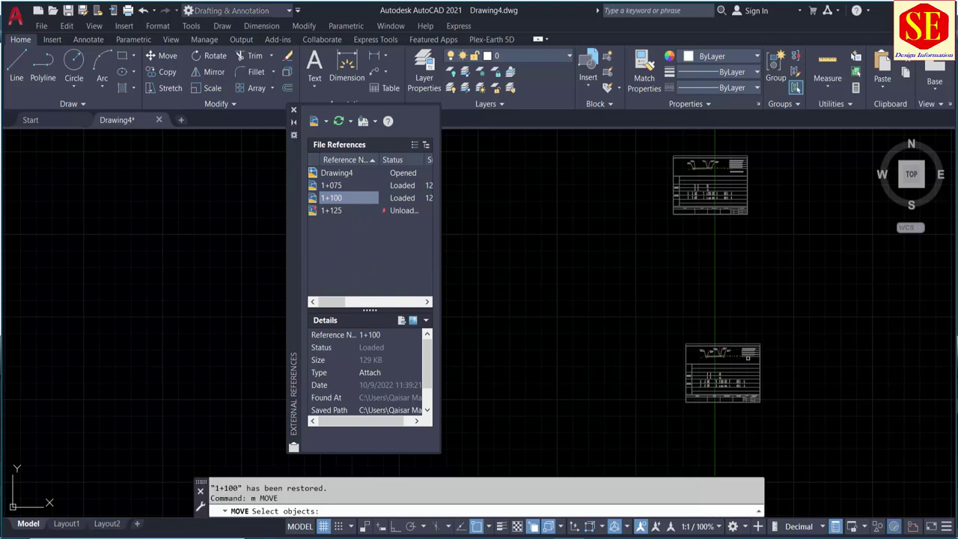
pyautogui.click(747, 357)
pyautogui.press('Return')
pyautogui.click(838, 401)
pyautogui.click(829, 292)
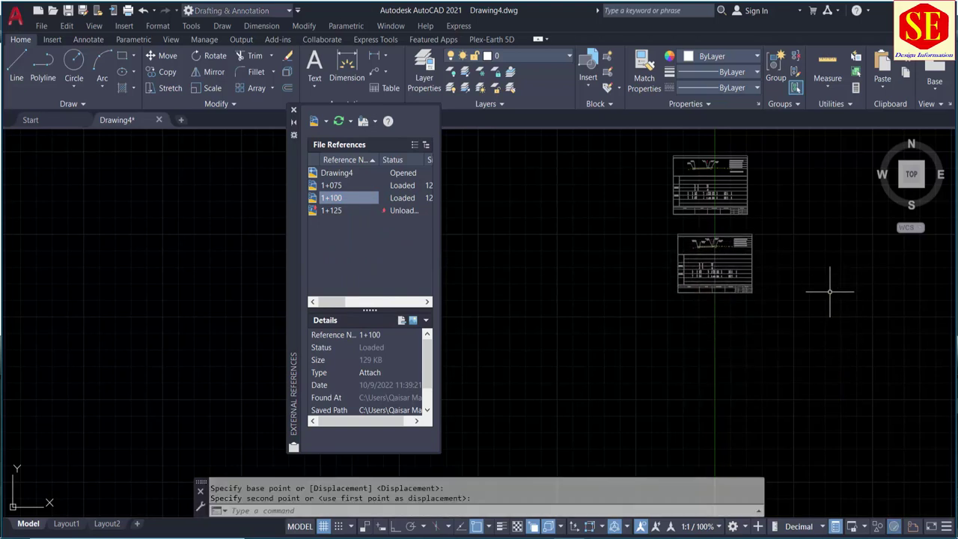
# - Reload the 1+125 reference and move it to the bottom of the column
pyautogui.rightClick(321, 212)
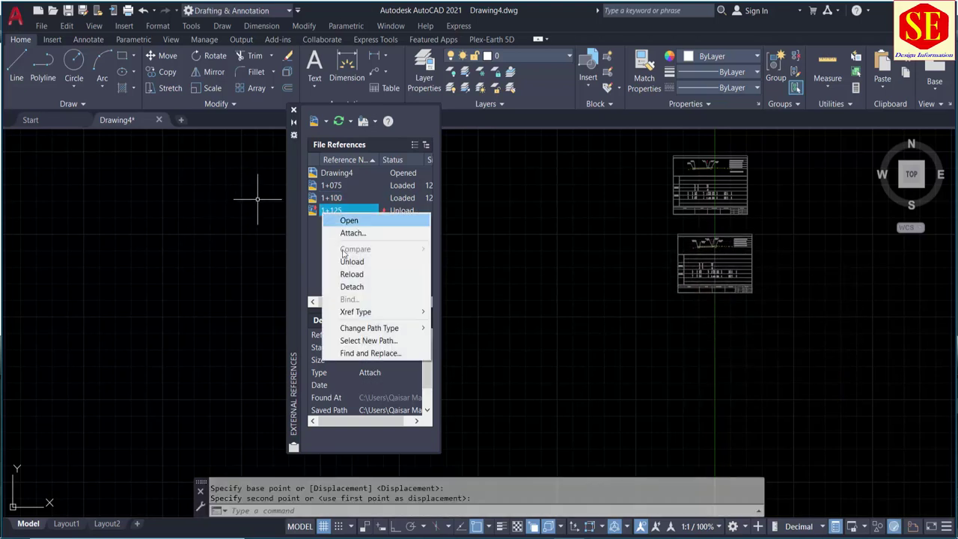
pyautogui.click(352, 274)
pyautogui.write('m')
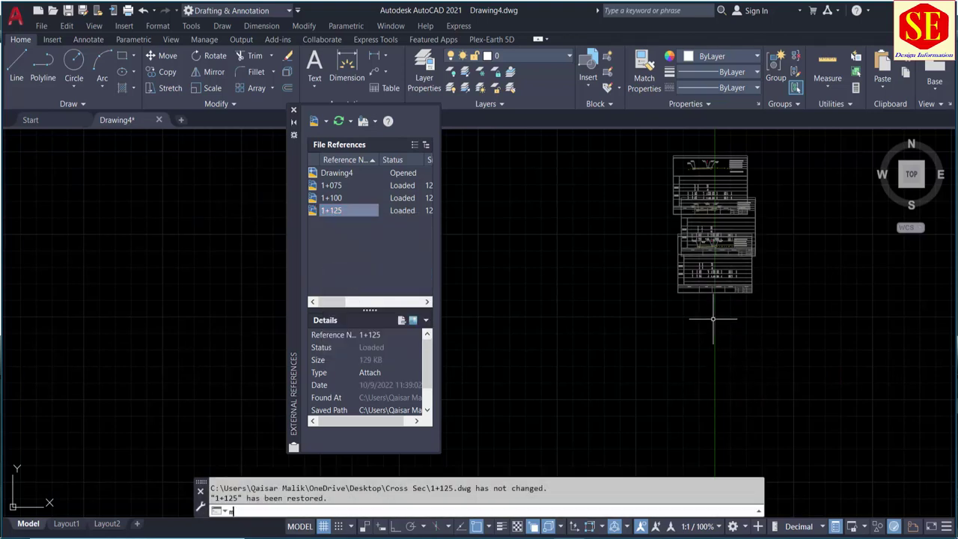
pyautogui.press('Return')
pyautogui.click(778, 227)
pyautogui.press('Return')
pyautogui.click(812, 232)
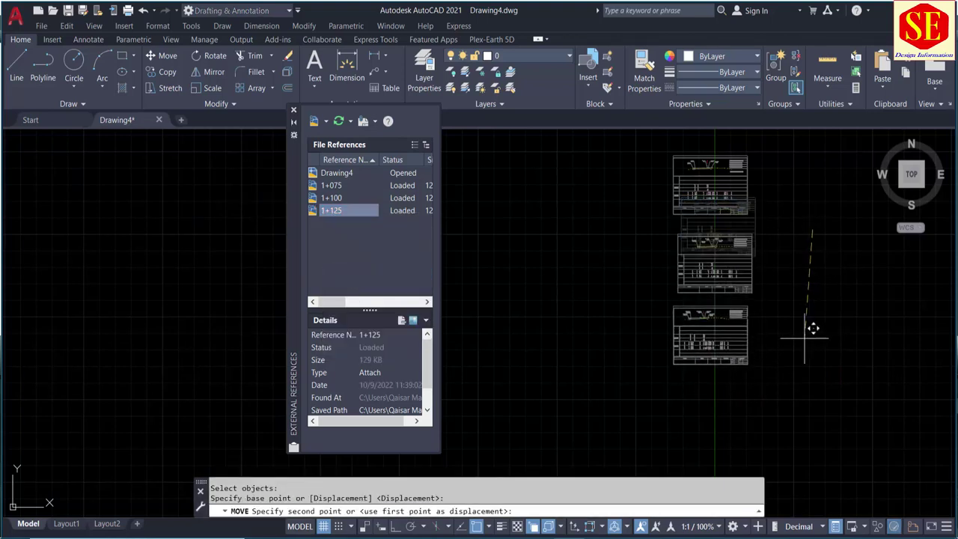
pyautogui.click(810, 337)
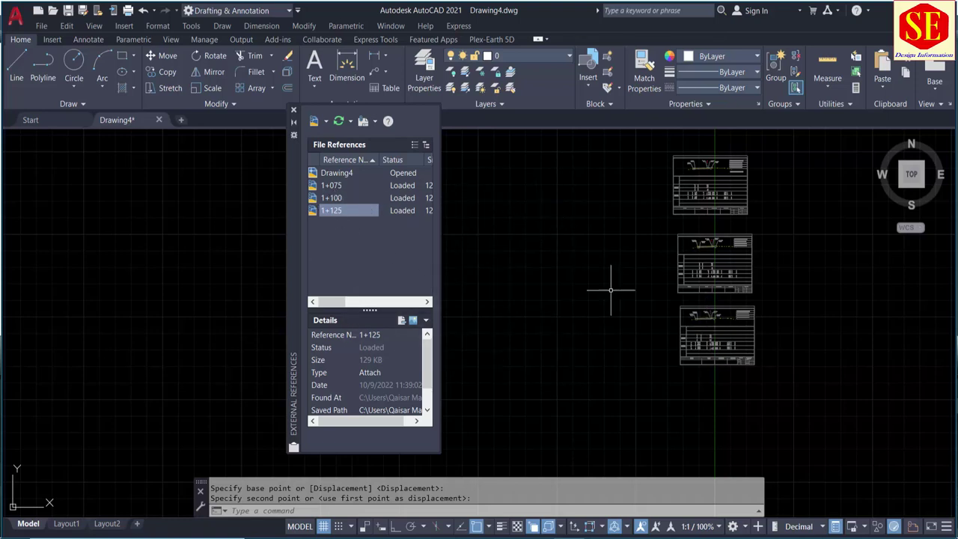
# - Detach the 1+125, 1+100 and 1+075 cross-section xrefs so none remain listed
pyautogui.rightClick(324, 214)
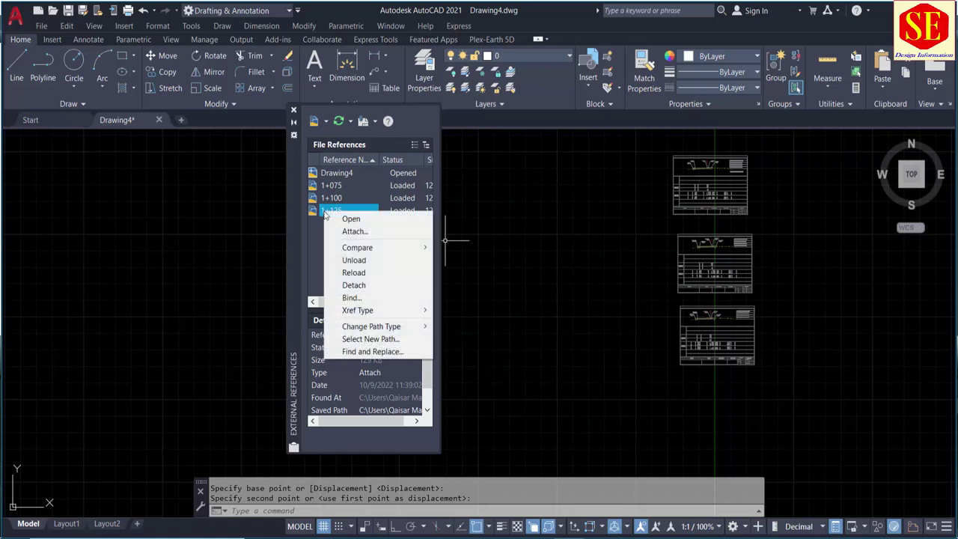
pyautogui.click(360, 287)
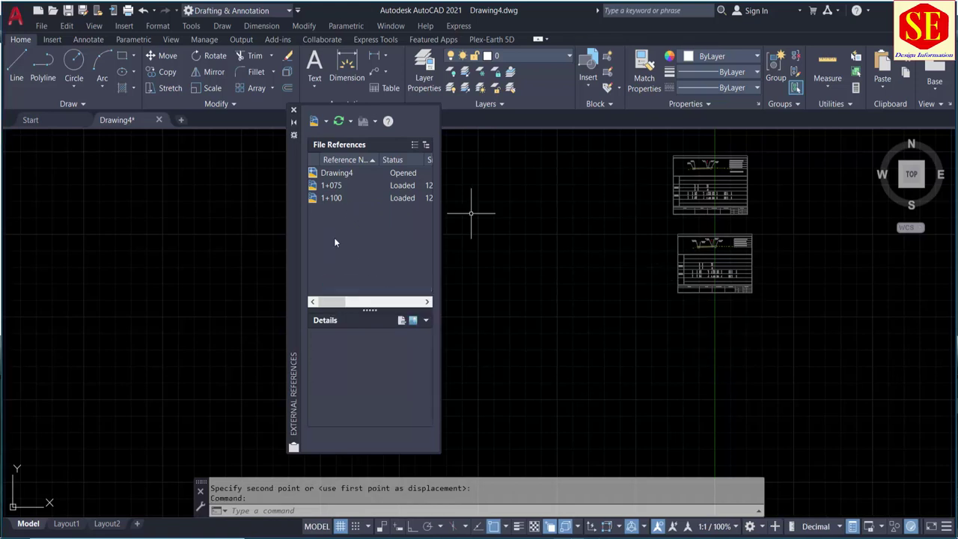
pyautogui.rightClick(329, 199)
pyautogui.click(365, 278)
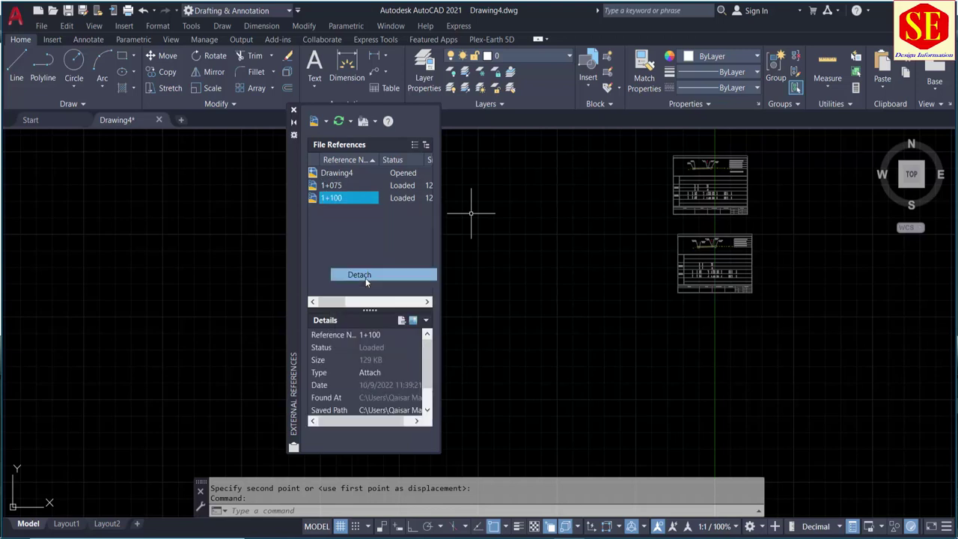
pyautogui.rightClick(333, 186)
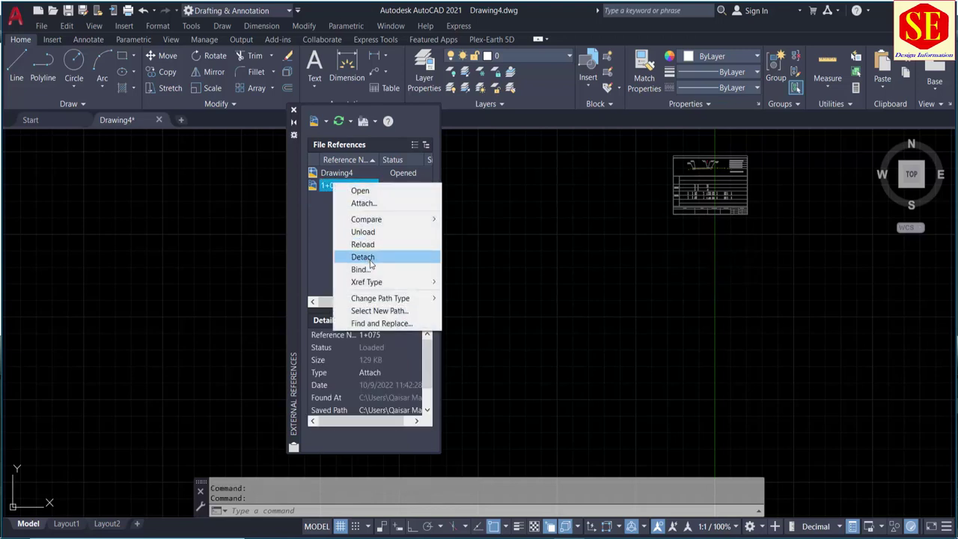
pyautogui.click(362, 257)
pyautogui.scroll(1, 595, 247)
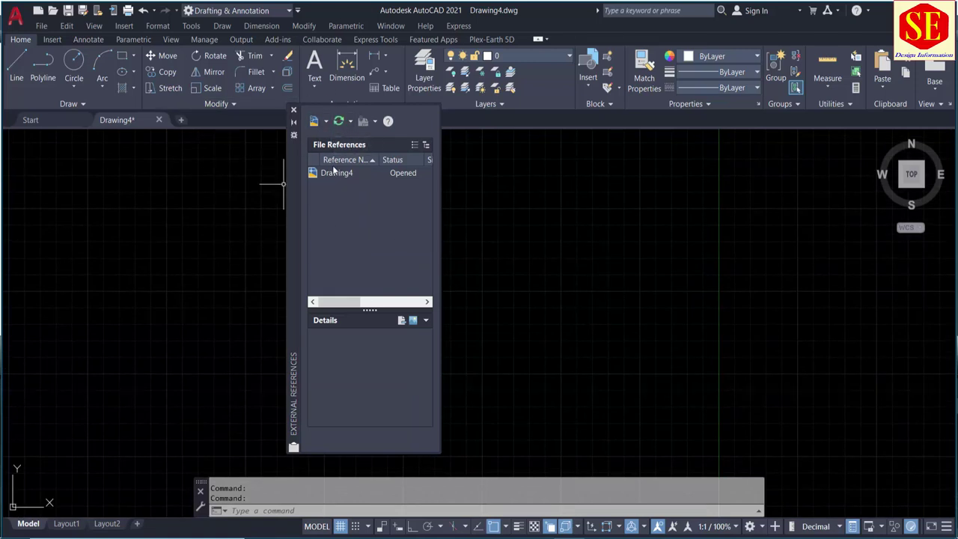
# - Attach all ten Cross Sec drawings, 1+075 through 1+275, as xrefs with default settings
pyautogui.click(326, 123)
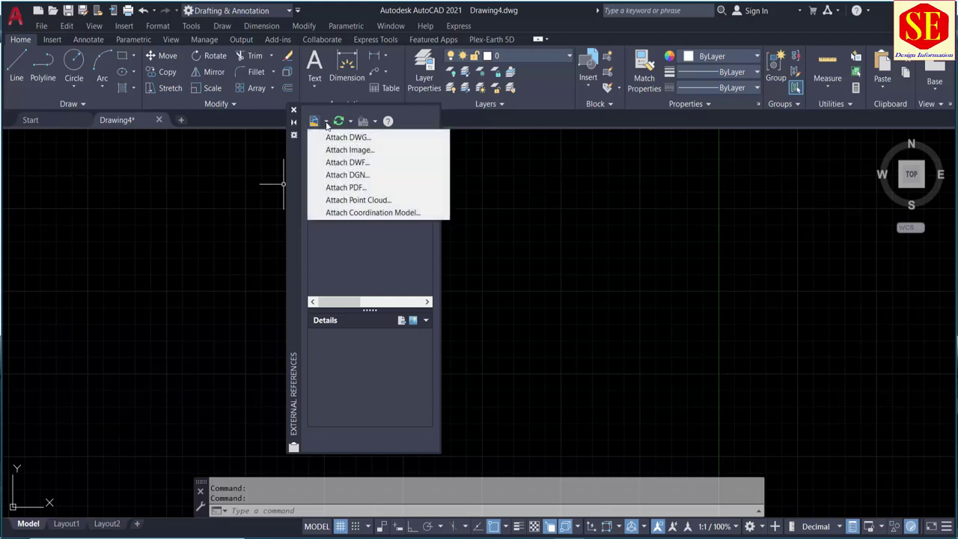
pyautogui.click(331, 139)
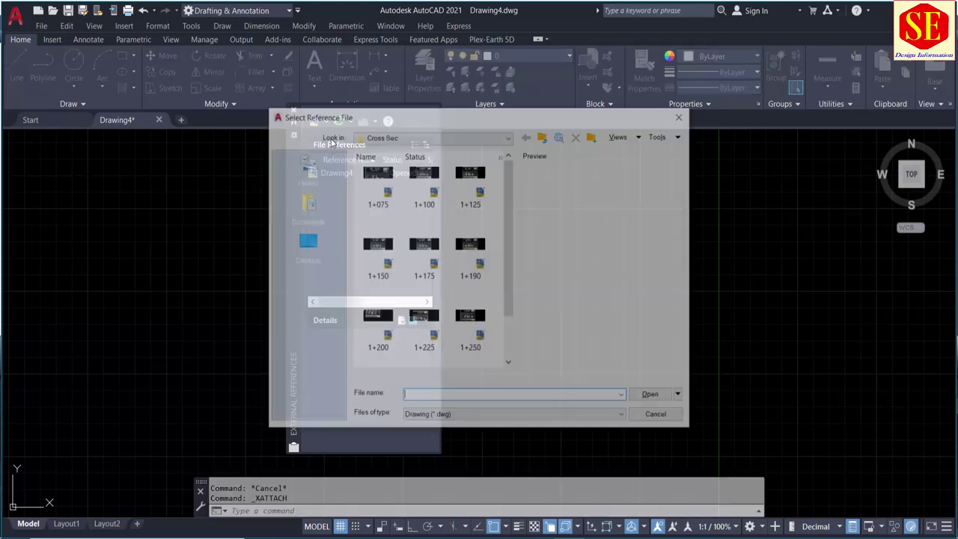
pyautogui.click(382, 182)
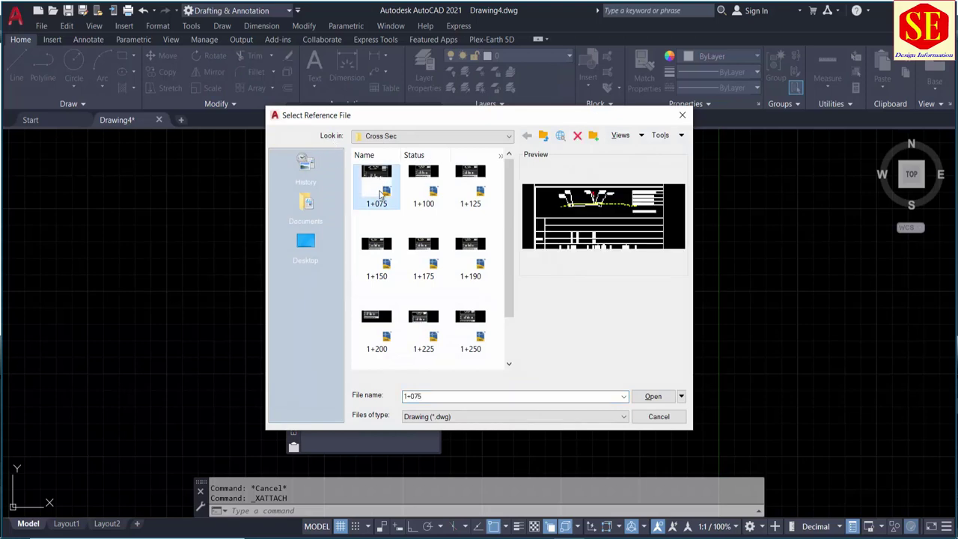
pyautogui.moveTo(376, 186)
pyautogui.hotkey('ctrl', 'a')
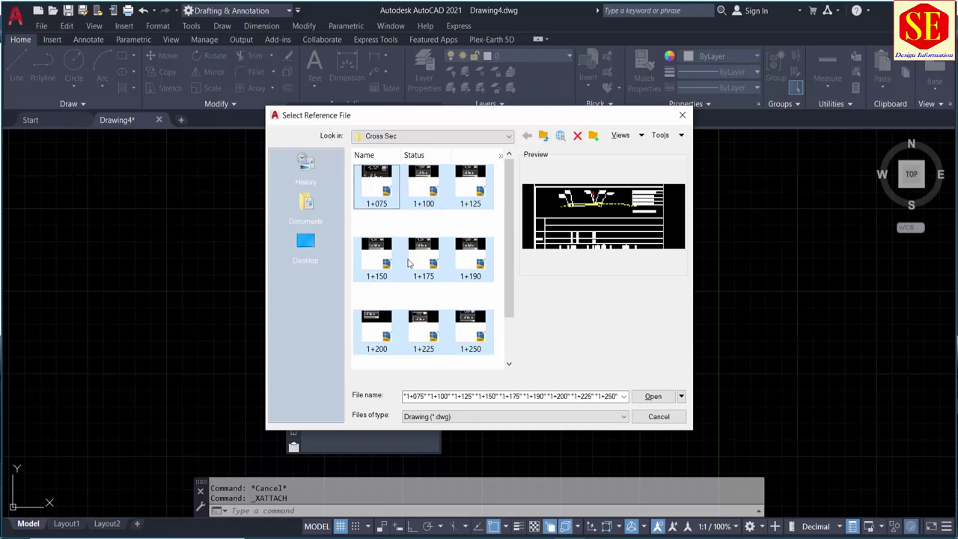
pyautogui.scroll(-1, 431, 210)
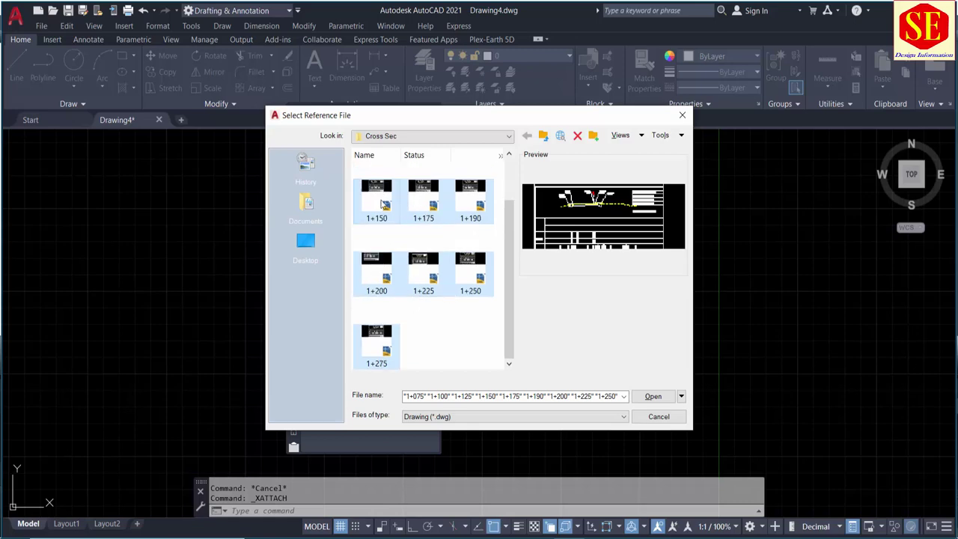
pyautogui.scroll(1, 383, 203)
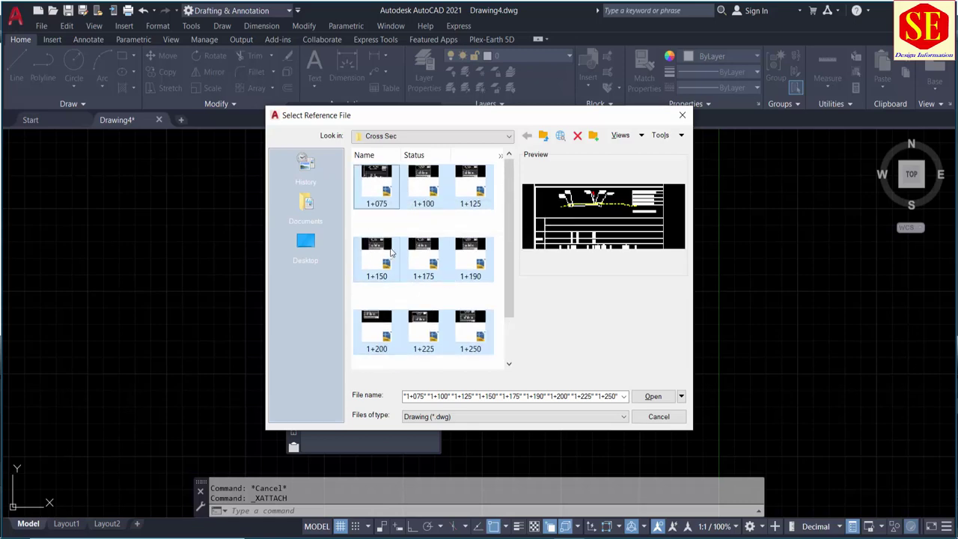
pyautogui.click(648, 397)
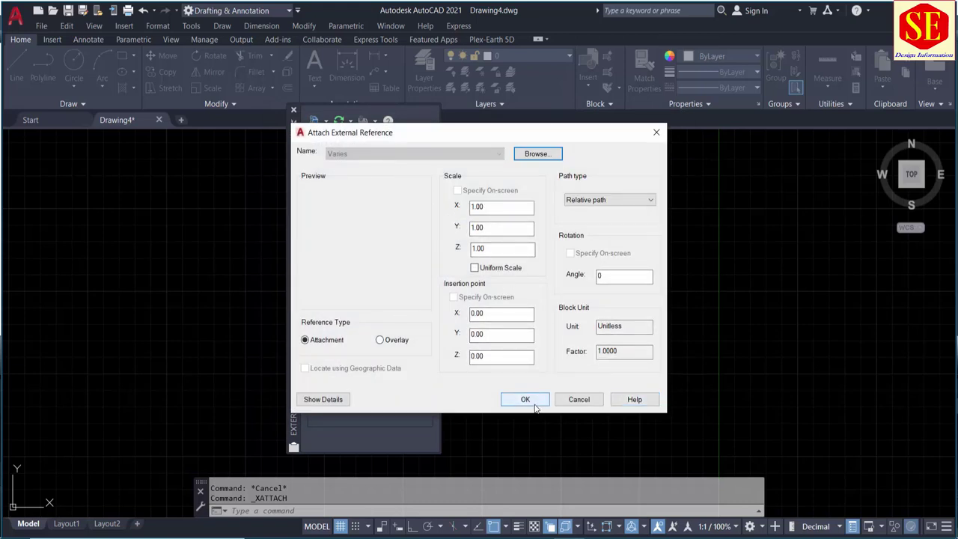
pyautogui.click(534, 405)
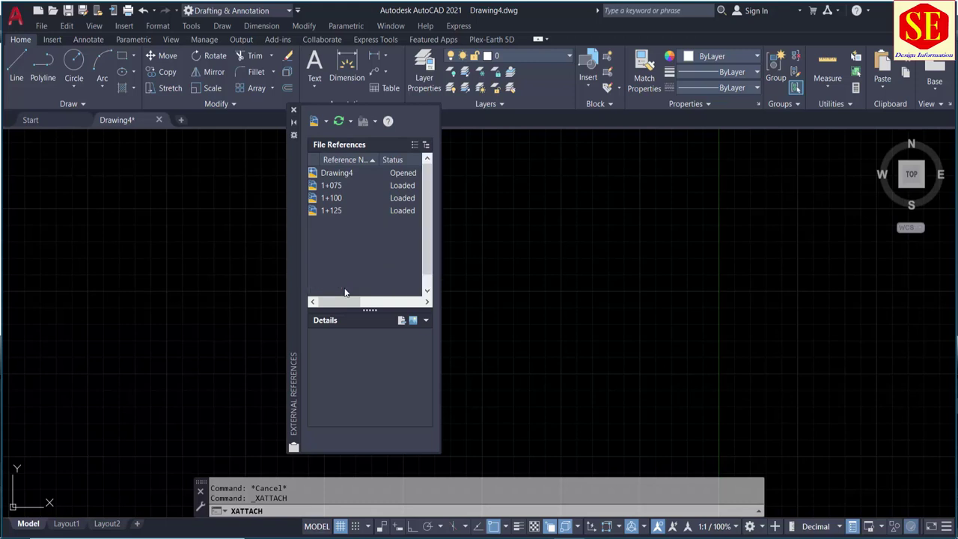
pyautogui.moveTo(676, 308); pyautogui.dragTo(577, 210, button='middle')
# - Move the first sheet off the stack at the origin, placing it higher in the column
pyautogui.scroll(3, 643, 291)
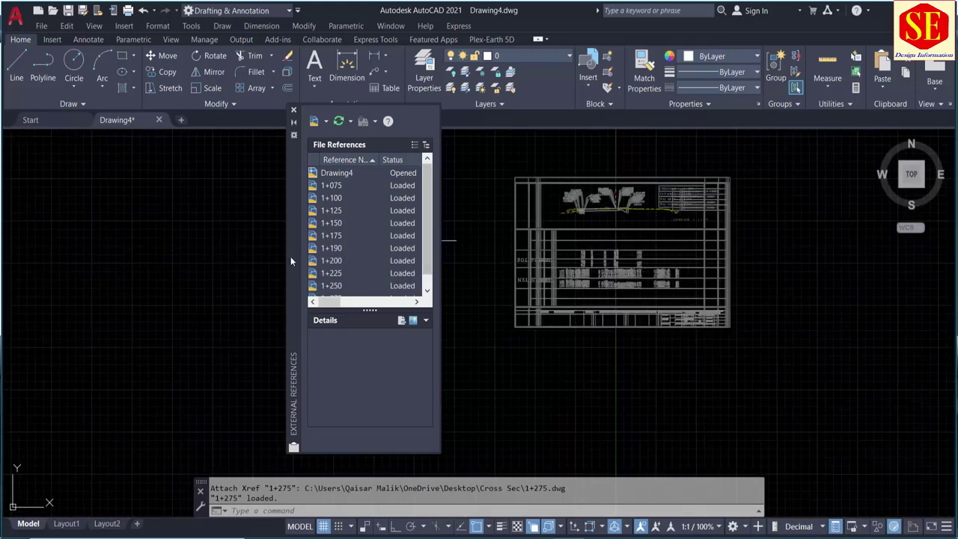
pyautogui.write('m')
pyautogui.press('Return')
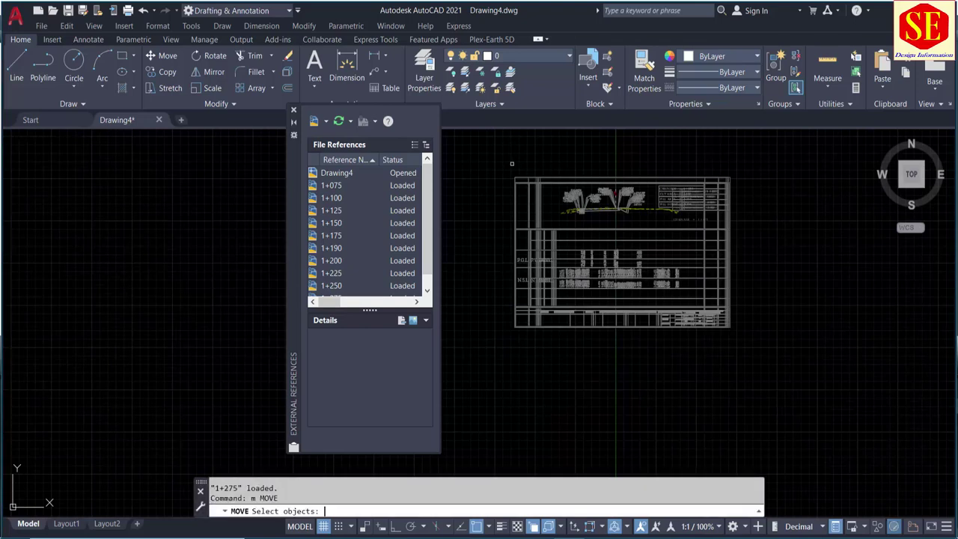
pyautogui.click(520, 174)
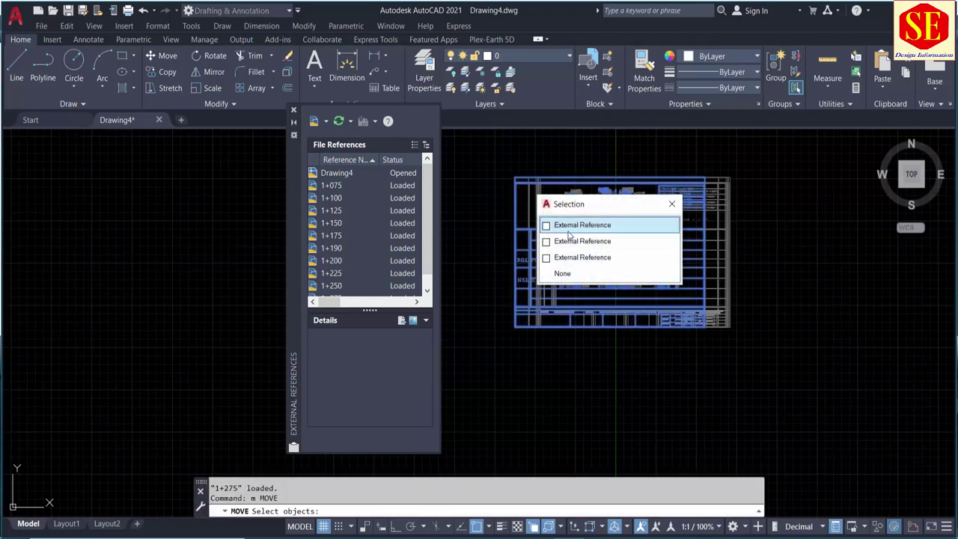
pyautogui.click(567, 232)
pyautogui.press('Return')
pyautogui.click(496, 235)
pyautogui.scroll(-2, 496, 217)
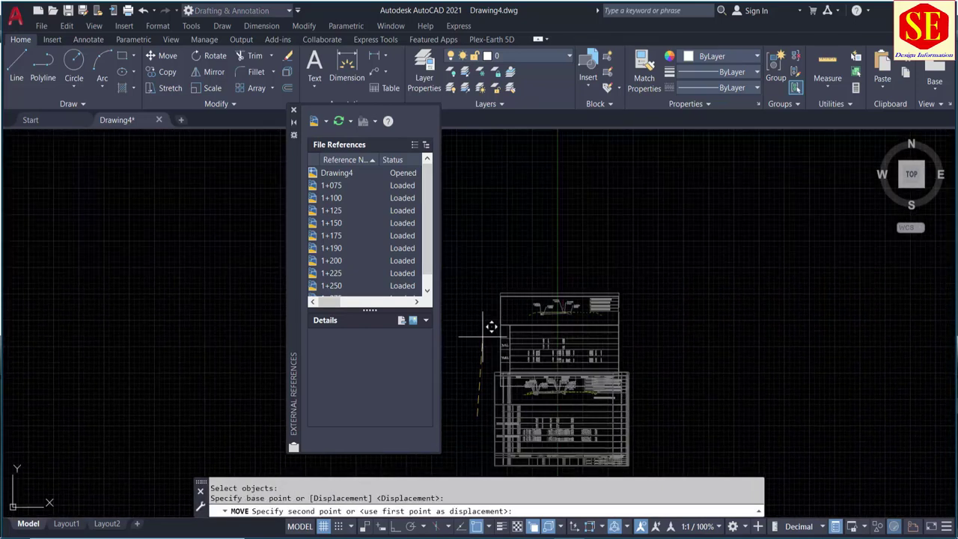
pyautogui.click(488, 206)
pyautogui.moveTo(594, 300); pyautogui.dragTo(594, 252, button='middle')
# - Move another overlapping sheet to sit below the upper sheets
pyautogui.press('Return')
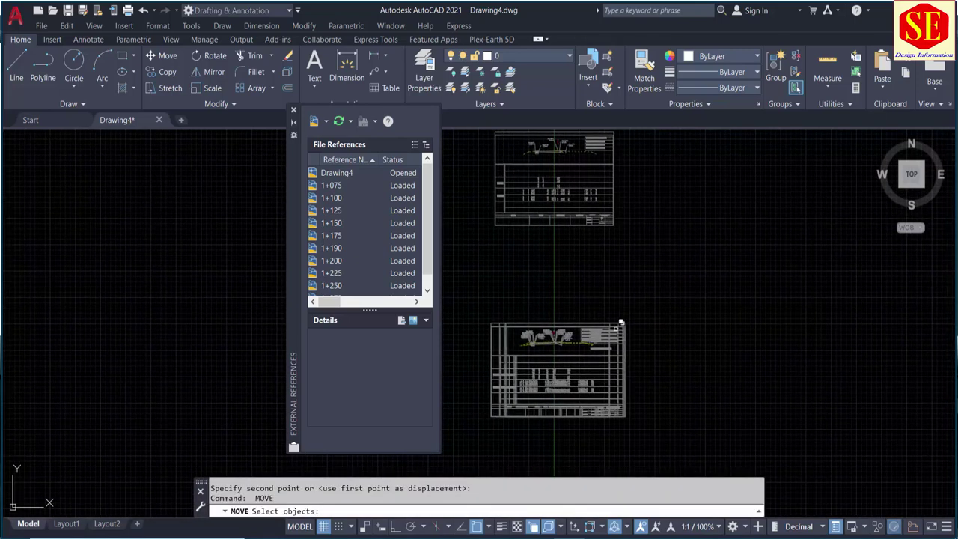
pyautogui.click(621, 322)
pyautogui.click(670, 375)
pyautogui.press('Return')
pyautogui.click(792, 384)
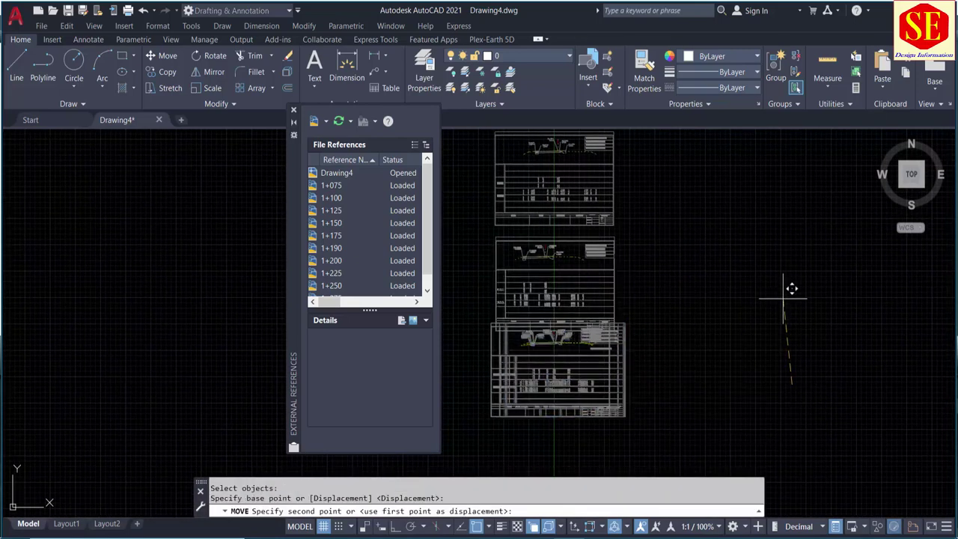
pyautogui.click(796, 198)
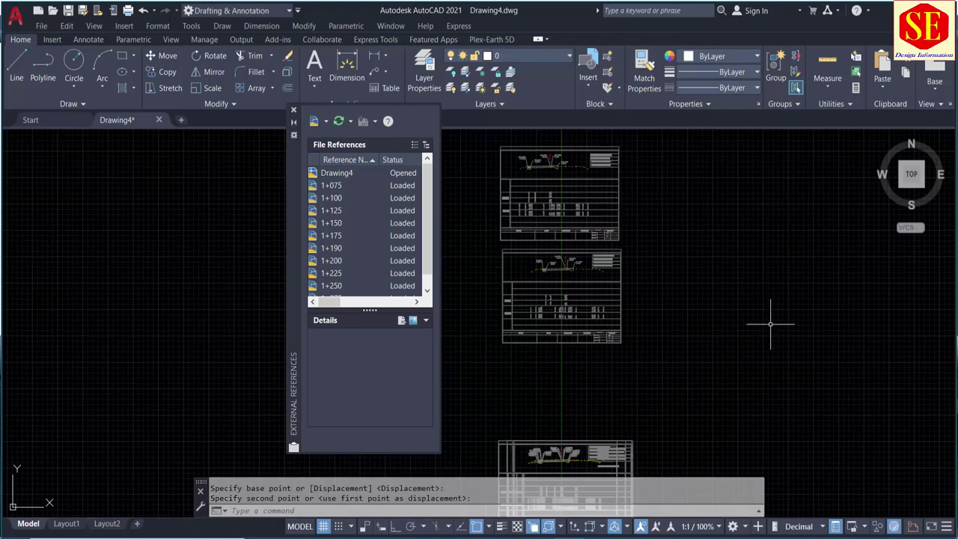
pyautogui.moveTo(770, 324); pyautogui.dragTo(770, 231, button='middle')
# - Move the next stacked sheet up into third place in the column
pyautogui.press('Return')
pyautogui.click(631, 382)
pyautogui.click(626, 417)
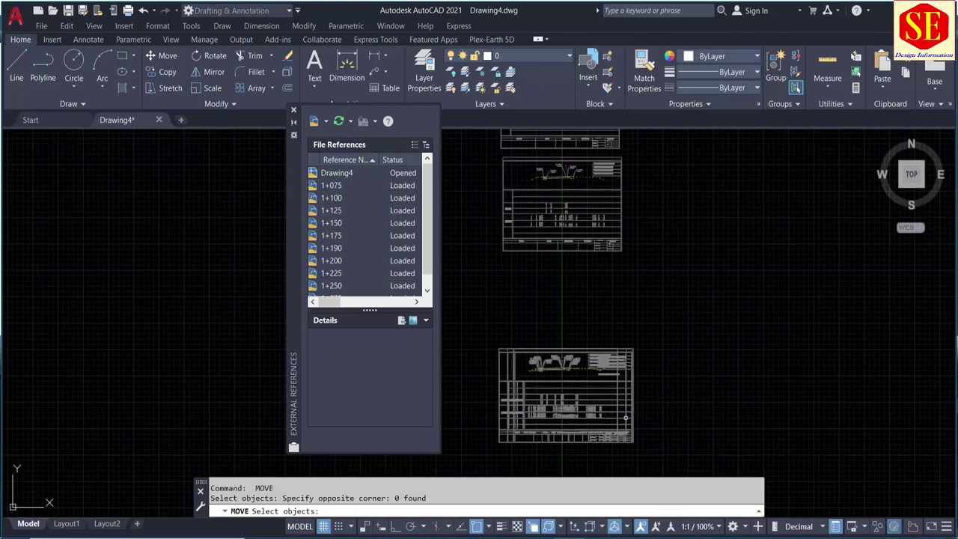
pyautogui.click(630, 396)
pyautogui.click(673, 451)
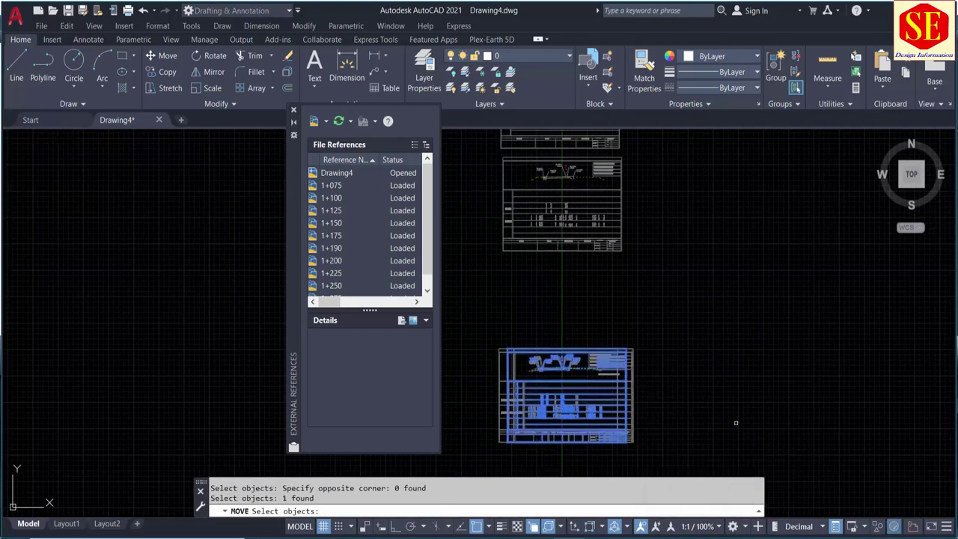
pyautogui.press('Return')
pyautogui.click(735, 422)
pyautogui.scroll(-3, 736, 299)
pyautogui.scroll(1, 730, 278)
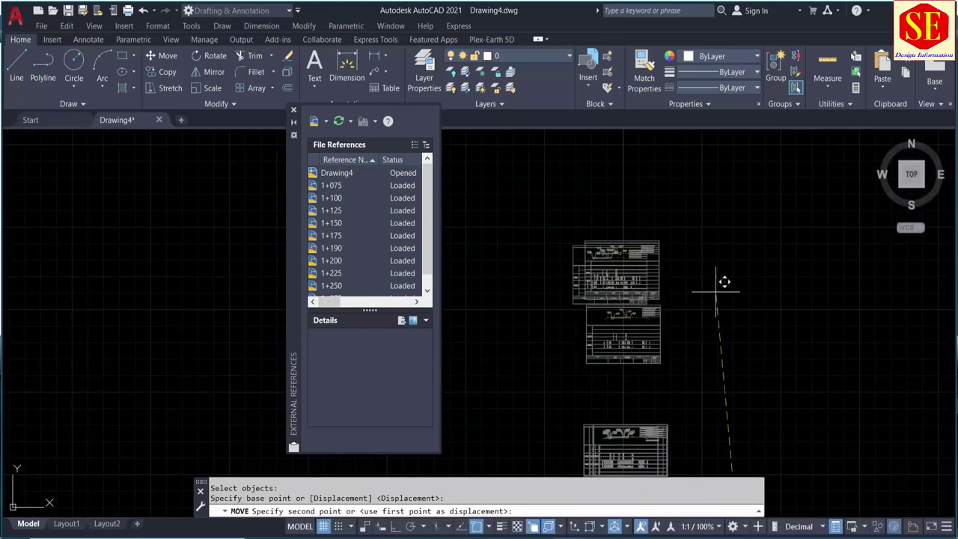
pyautogui.moveTo(727, 278); pyautogui.dragTo(737, 202, button='middle')
pyautogui.click(733, 203)
# - Move another sheet from the stack to sit beside the third sheet
pyautogui.press('Return')
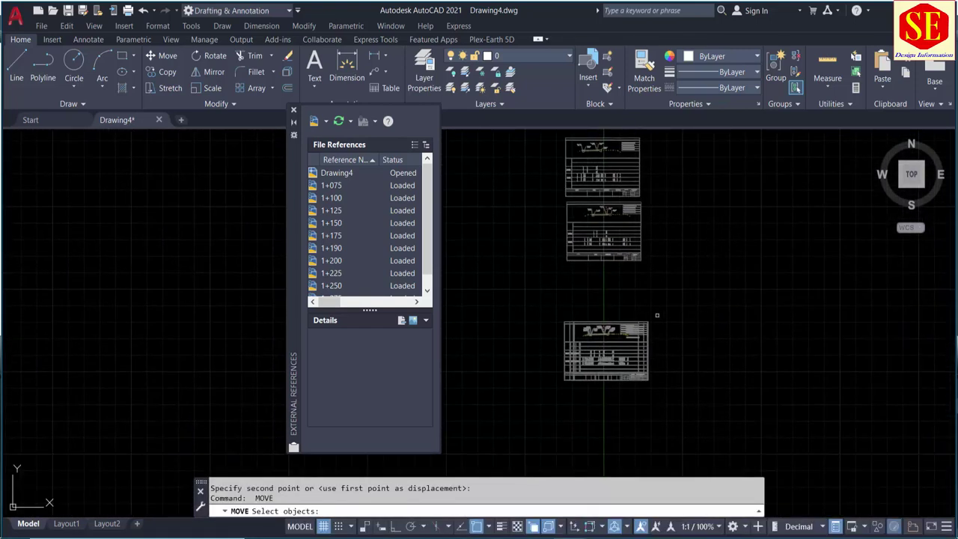
pyautogui.click(641, 329)
pyautogui.click(741, 396)
pyautogui.press('Return')
pyautogui.click(752, 399)
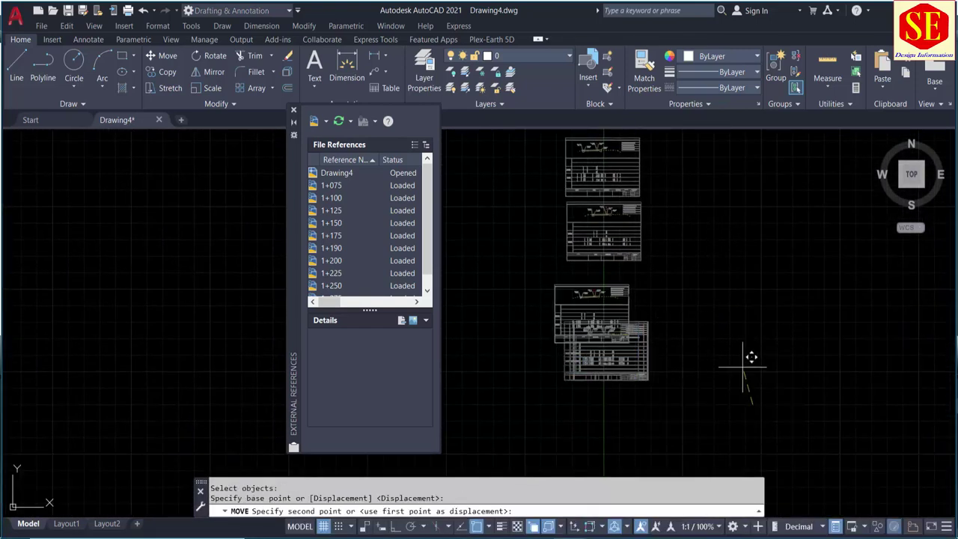
pyautogui.moveTo(749, 363); pyautogui.dragTo(748, 419, button='middle')
pyautogui.click(851, 366)
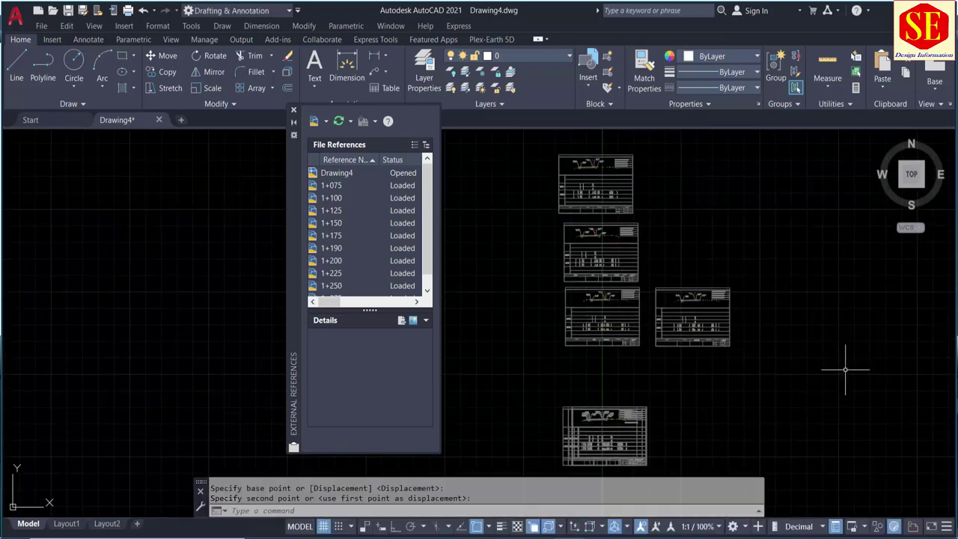
# - Move the next sheet to the right of the second sheet
pyautogui.press('Return')
pyautogui.click(640, 417)
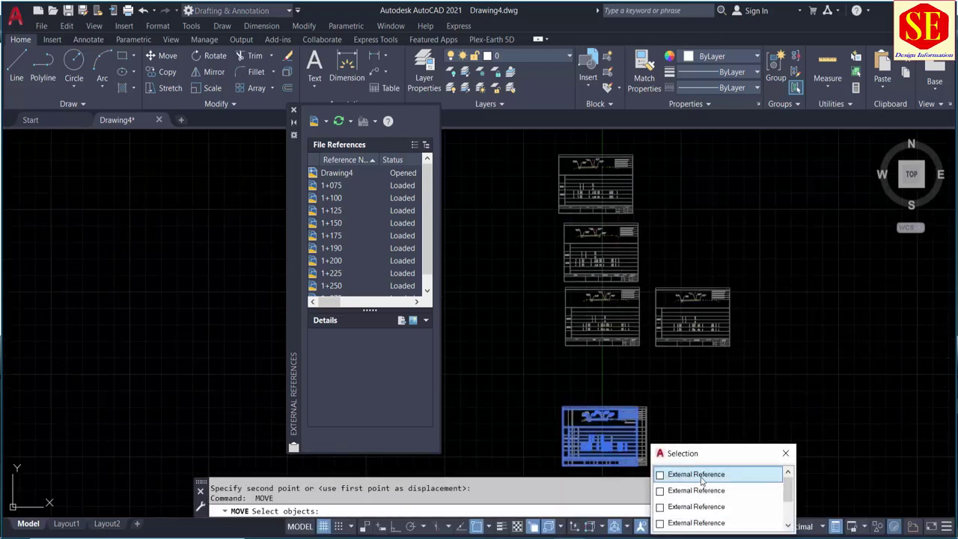
pyautogui.click(703, 479)
pyautogui.press('Return')
pyautogui.click(720, 452)
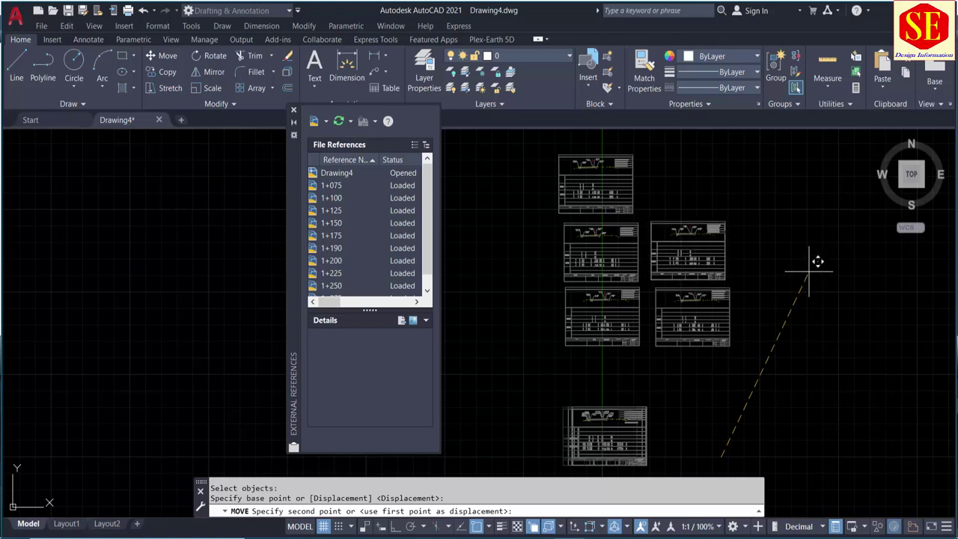
pyautogui.click(808, 264)
# - Move another cross-section sheet from the bottom stack to a new grid position
pyautogui.press('Return')
pyautogui.click(630, 433)
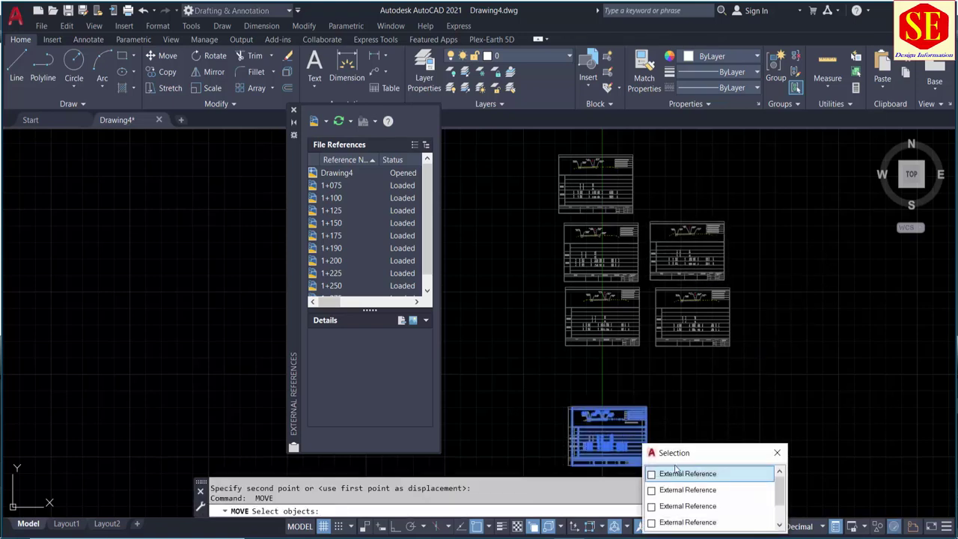
pyautogui.click(692, 476)
pyautogui.press('Return')
pyautogui.click(801, 414)
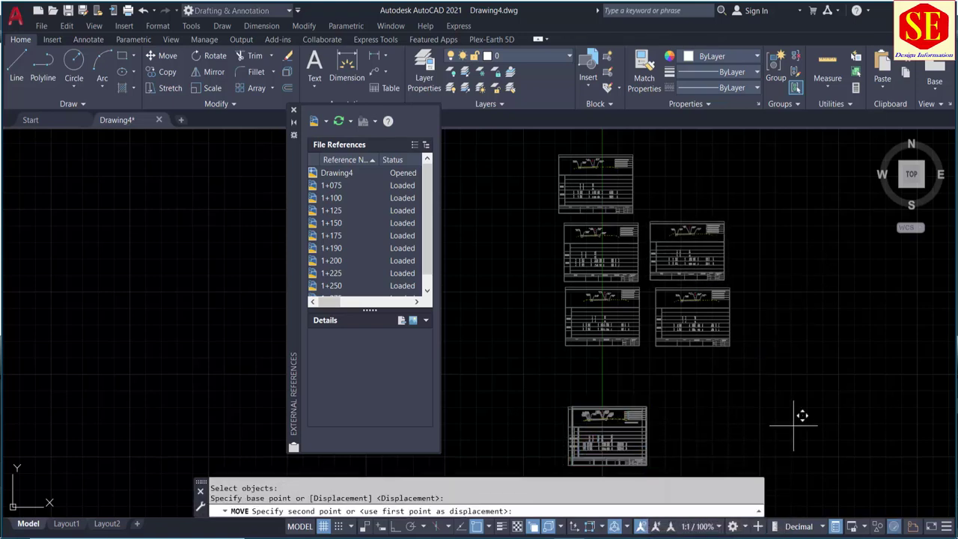
pyautogui.scroll(-2, 661, 356)
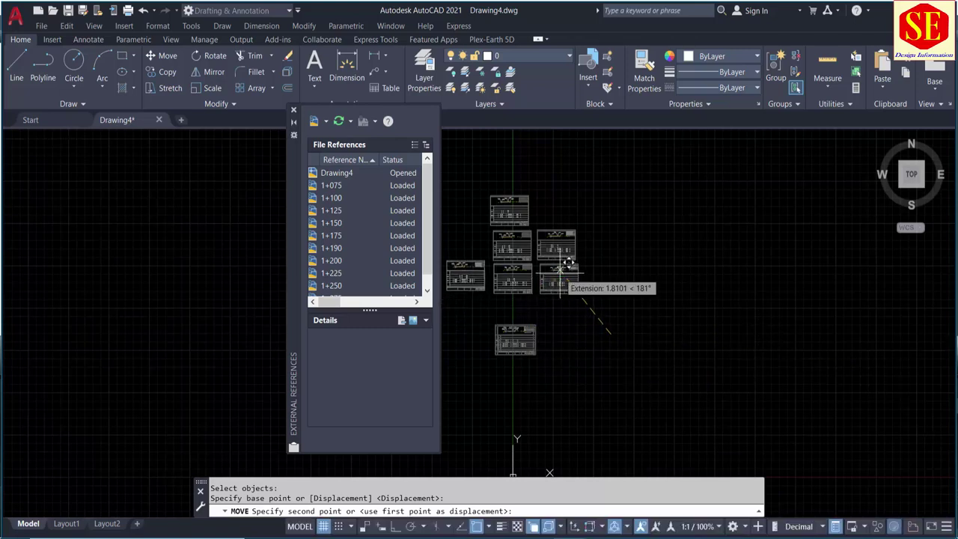
pyautogui.click(572, 293)
pyautogui.scroll(2, 572, 293)
pyautogui.scroll(2, 674, 303)
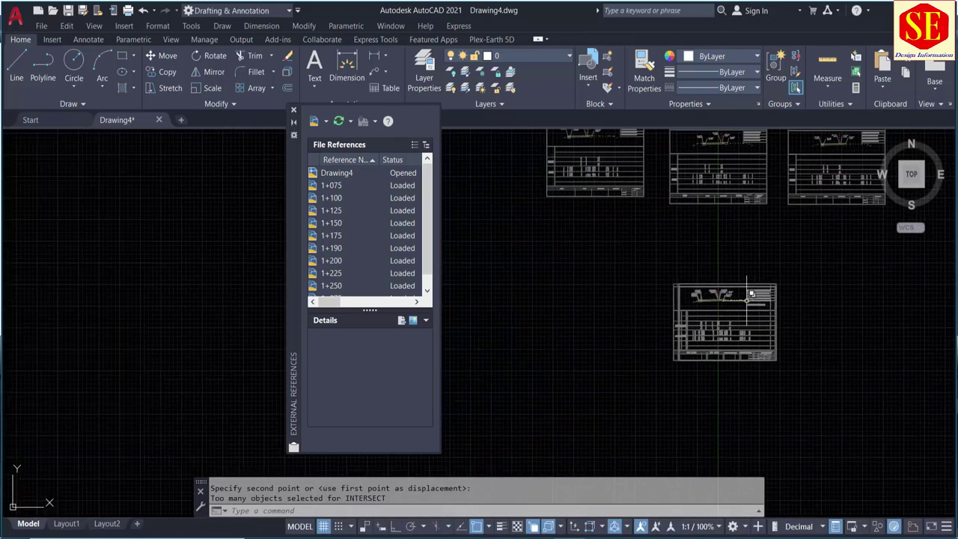
# - Move the lower sheet up beside the others at the upper left
pyautogui.press('Return')
pyautogui.click(728, 302)
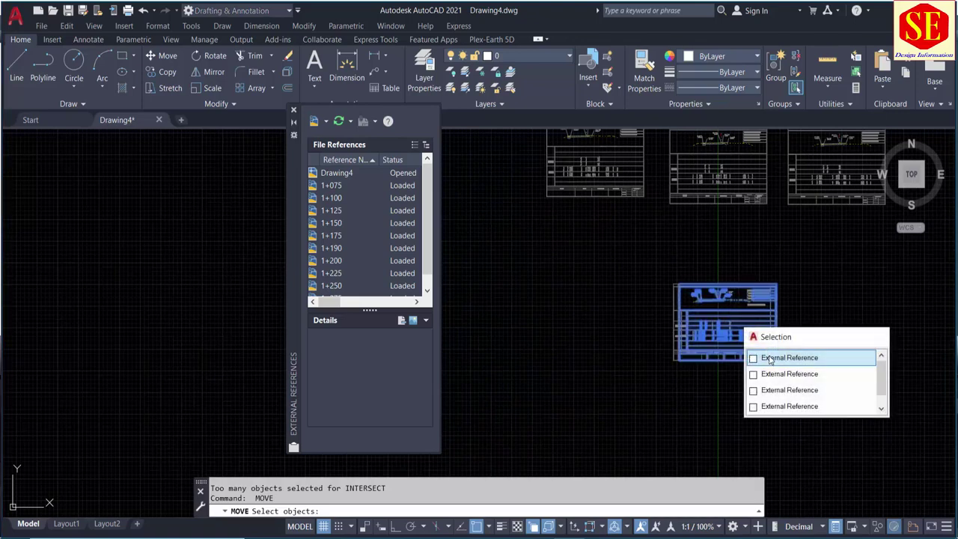
pyautogui.click(802, 355)
pyautogui.press('Return')
pyautogui.click(813, 392)
pyautogui.scroll(-2, 812, 391)
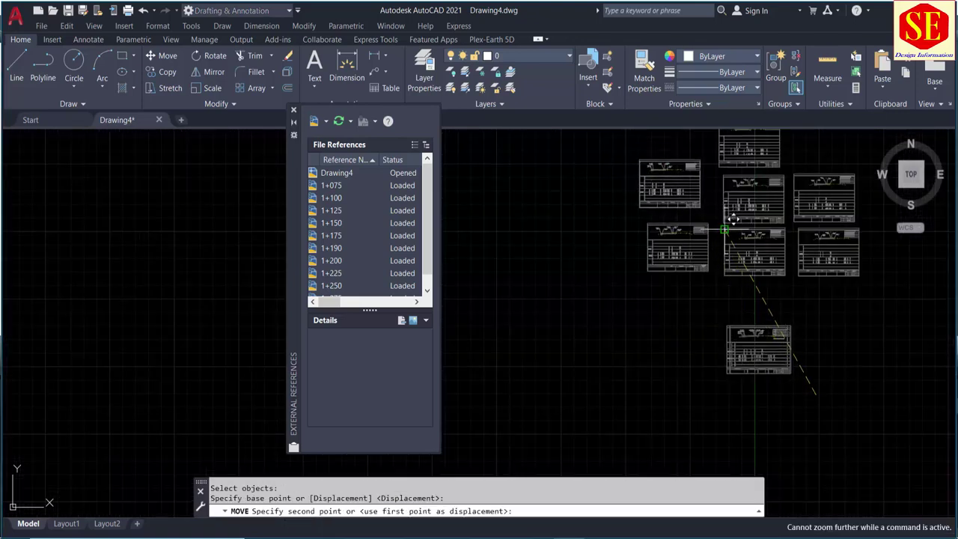
pyautogui.click(724, 224)
# - Move the next bottom sheet into the upper row
pyautogui.press('Return')
pyautogui.click(760, 320)
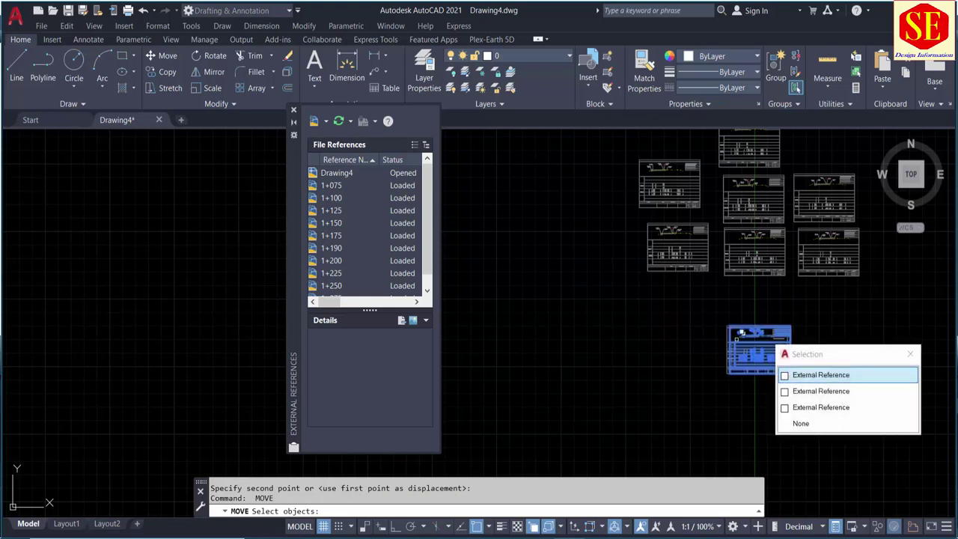
pyautogui.click(805, 371)
pyautogui.press('Return')
pyautogui.click(681, 367)
pyautogui.moveTo(756, 258); pyautogui.dragTo(729, 321, button='middle')
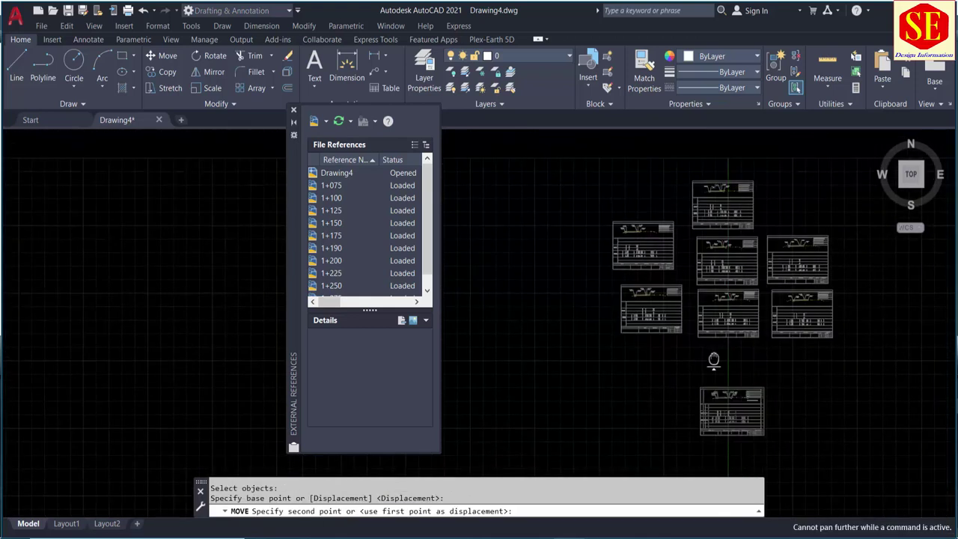
pyautogui.click(724, 222)
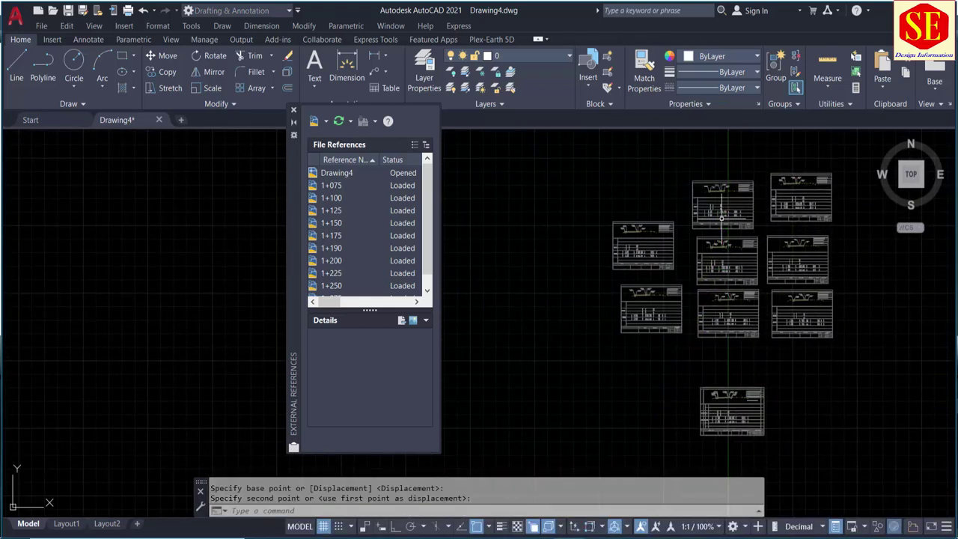
# - Move another bottom sheet to the top left of the group
pyautogui.press('Return')
pyautogui.click(738, 392)
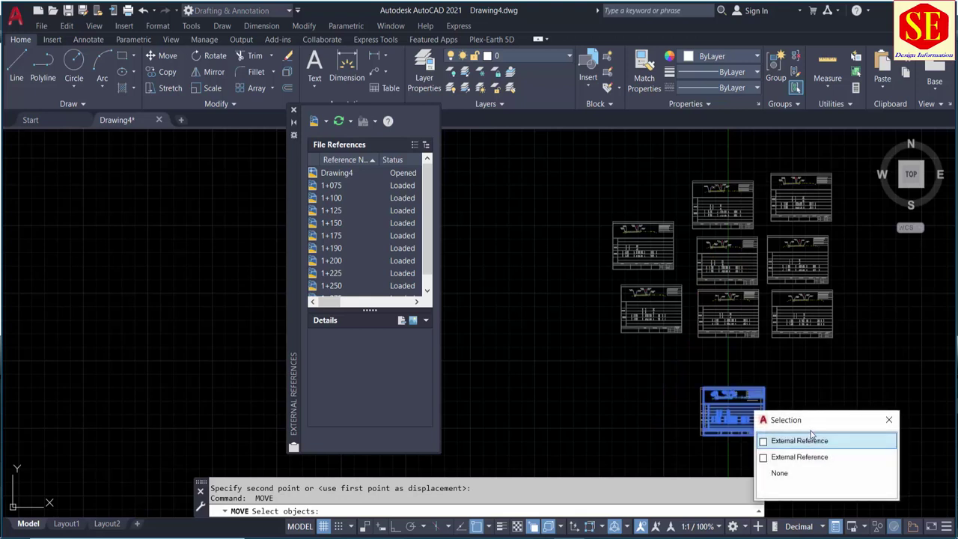
pyautogui.click(816, 441)
pyautogui.press('Return')
pyautogui.click(872, 411)
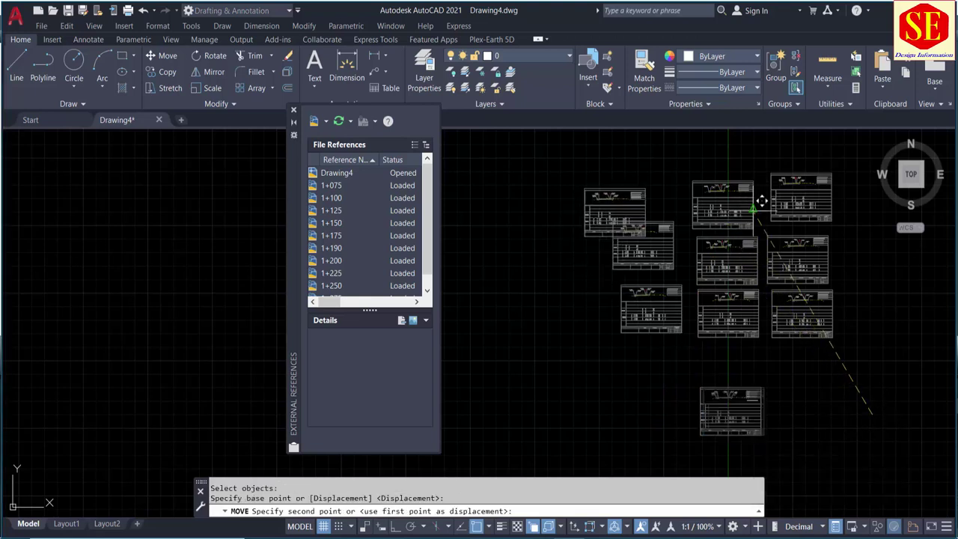
pyautogui.click(787, 174)
# - Bring the last bottom sheet closer to the grid and frame the whole group
pyautogui.press('Return')
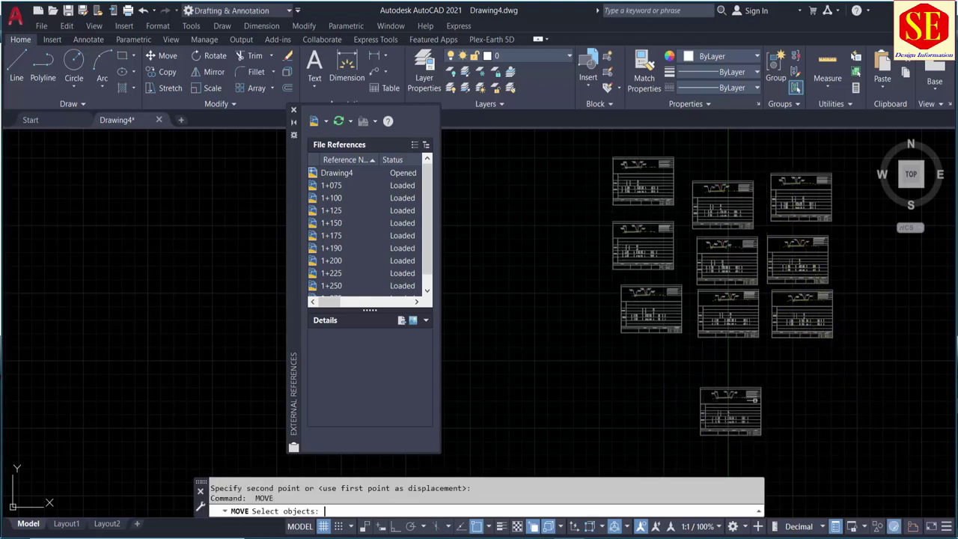
pyautogui.click(738, 419)
pyautogui.press('Return')
pyautogui.click(833, 438)
pyautogui.click(838, 402)
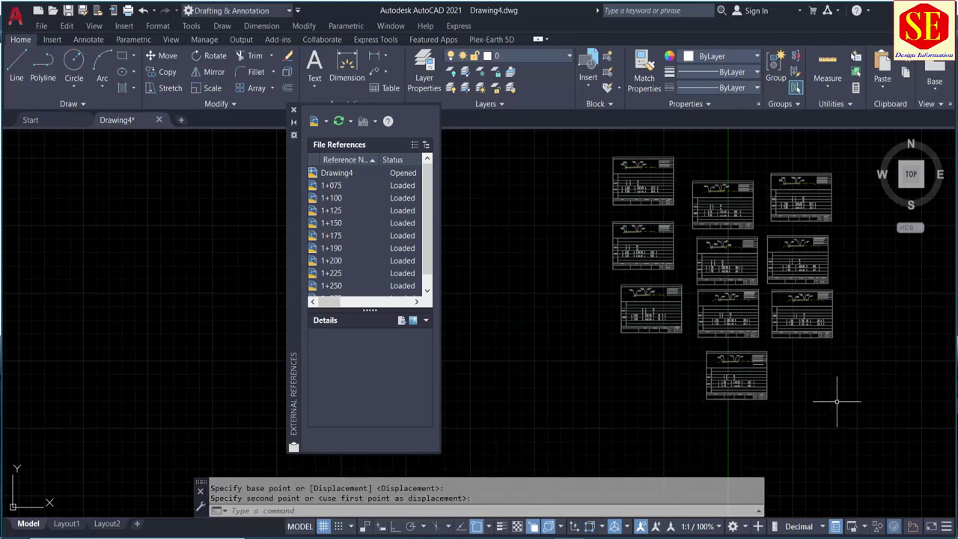
pyautogui.moveTo(906, 408); pyautogui.dragTo(795, 385, button='middle')
pyautogui.scroll(2, 732, 327)
pyautogui.scroll(2, 584, 262)
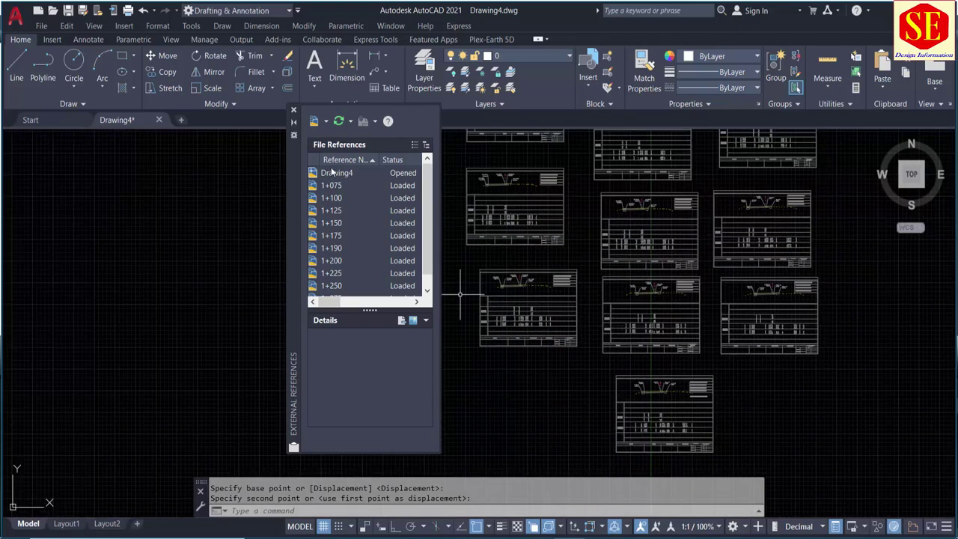
# - Set the references palette aside and raise the upper middle sheet into the top row
pyautogui.moveTo(295, 174); pyautogui.dragTo(161, 212)
pyautogui.scroll(-4, 459, 203)
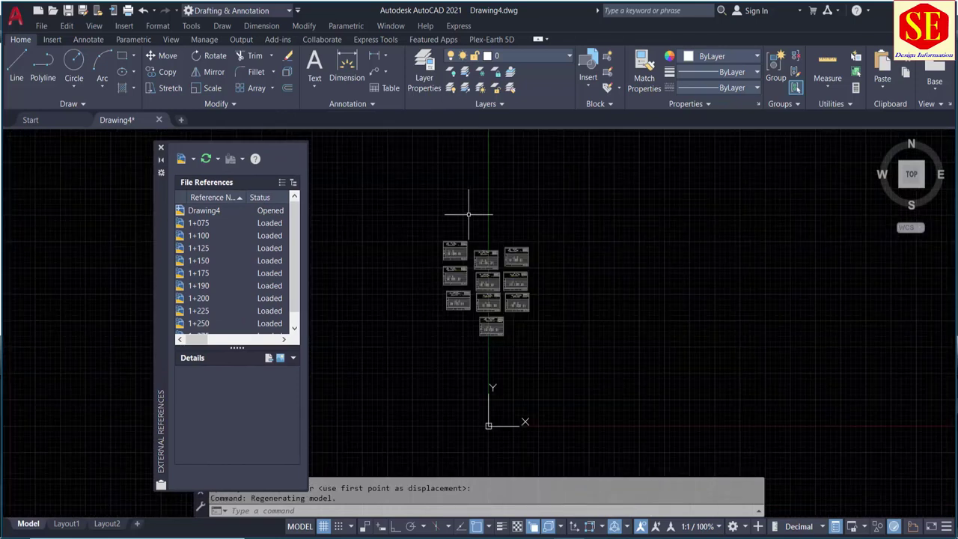
pyautogui.scroll(3, 482, 259)
pyautogui.scroll(2, 652, 188)
pyautogui.scroll(-1, 652, 197)
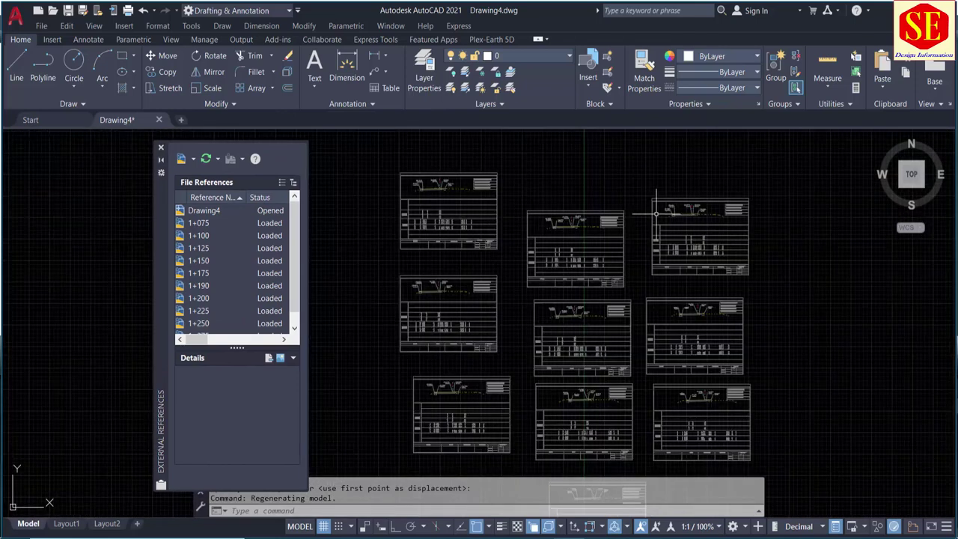
pyautogui.write('m')
pyautogui.press('Return')
pyautogui.click(610, 213)
pyautogui.press('Return')
pyautogui.click(598, 193)
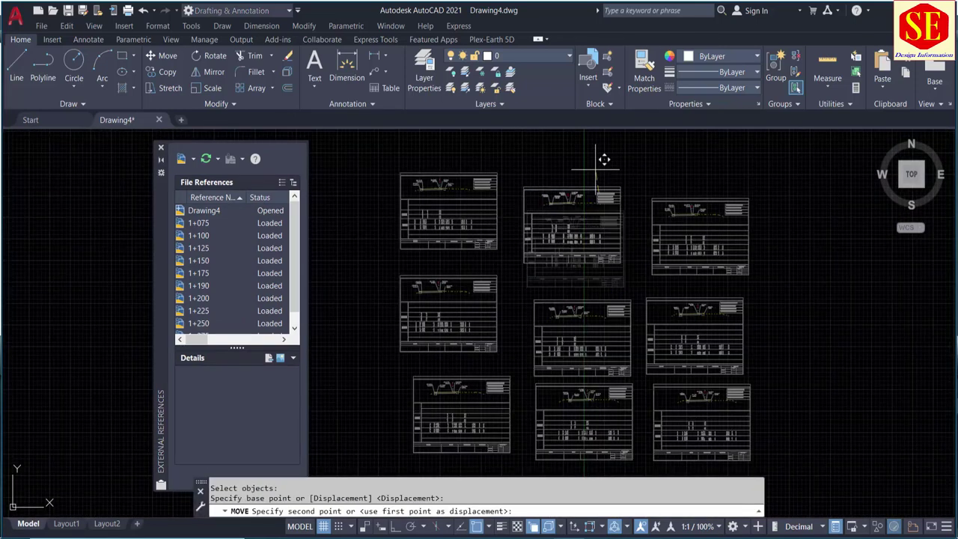
pyautogui.click(592, 157)
# - Align the top-right sheet with the top row
pyautogui.press('Return')
pyautogui.click(670, 201)
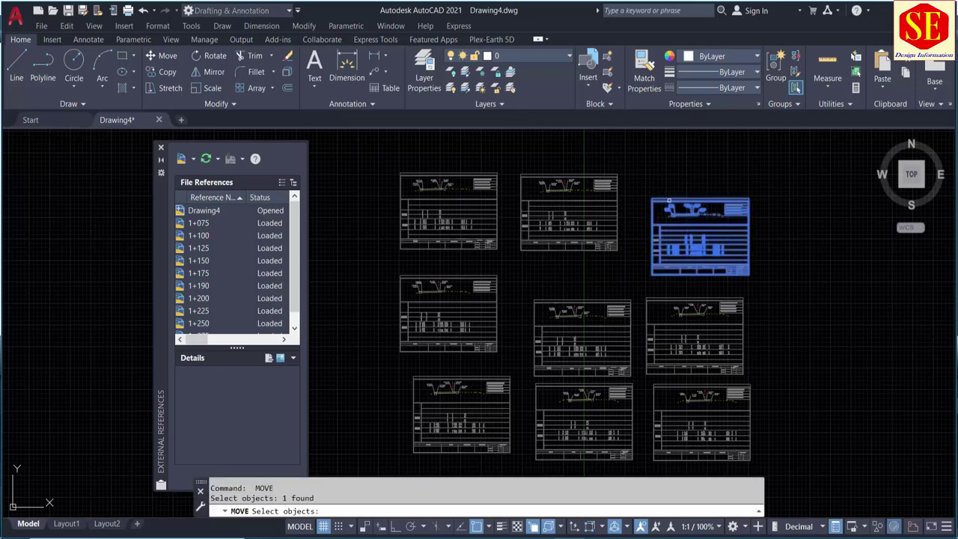
pyautogui.press('Return')
pyautogui.click(821, 206)
pyautogui.click(802, 182)
pyautogui.moveTo(860, 274); pyautogui.dragTo(863, 253, button='middle')
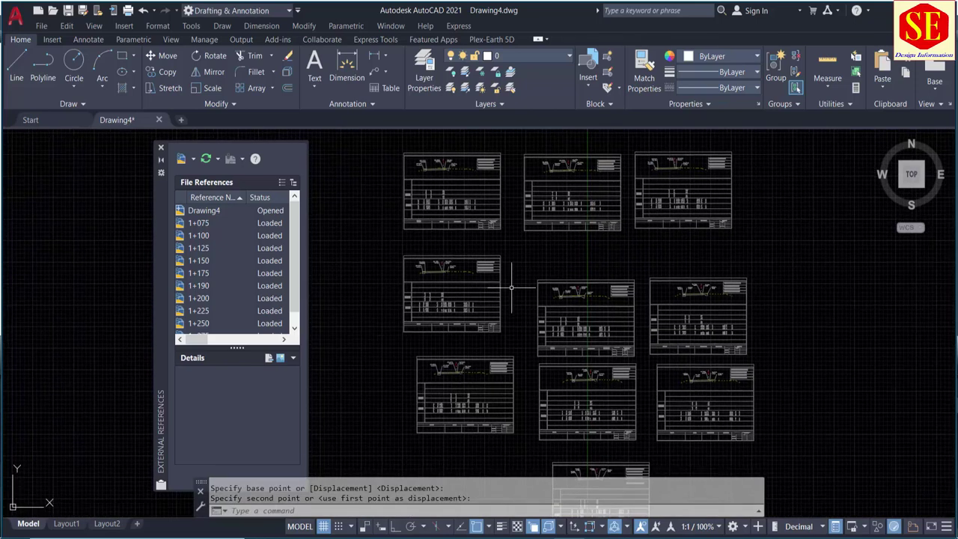
# - Align the centre and right sheets with row two
pyautogui.press('Return')
pyautogui.click(549, 281)
pyautogui.press('Return')
pyautogui.click(800, 295)
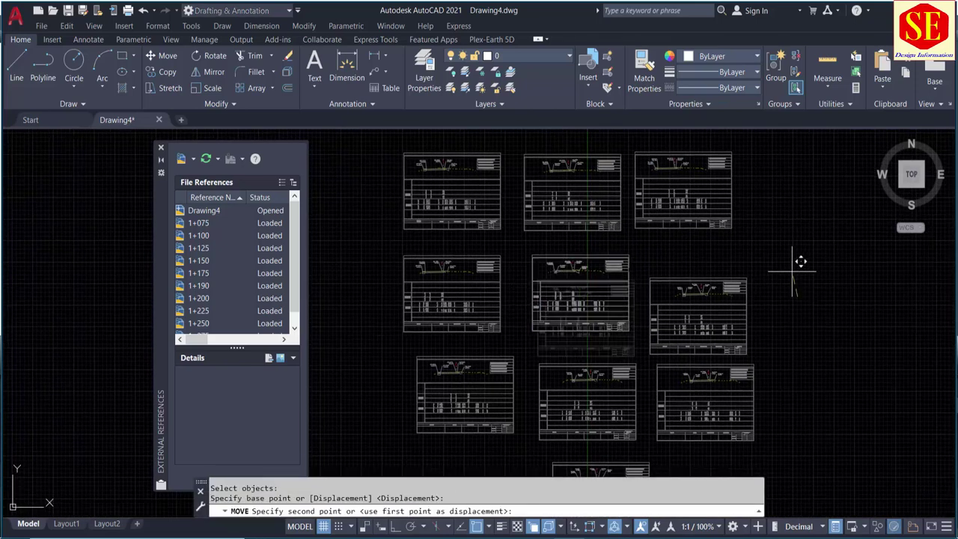
pyautogui.click(795, 271)
pyautogui.press('Return')
pyautogui.click(711, 282)
pyautogui.press('Return')
pyautogui.click(808, 284)
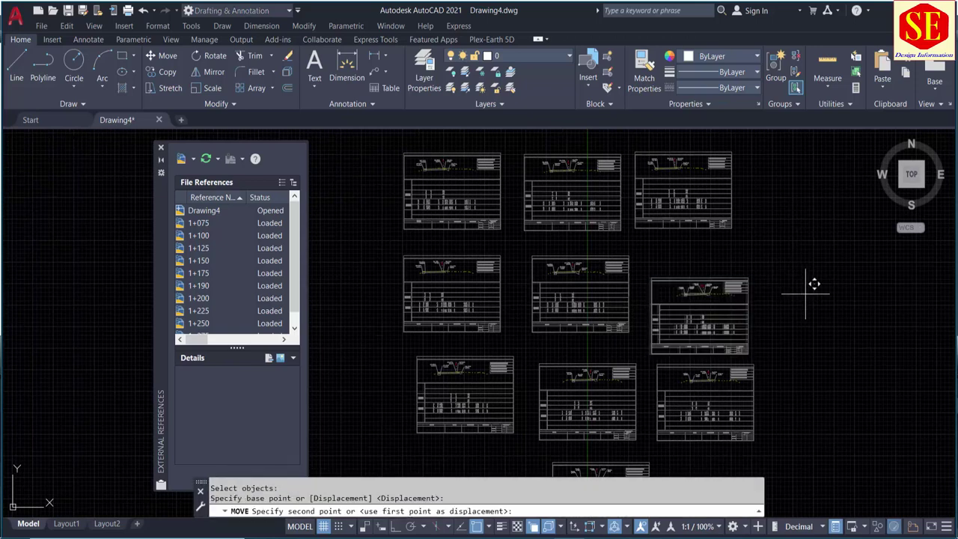
pyautogui.click(808, 262)
pyautogui.scroll(-3, 789, 285)
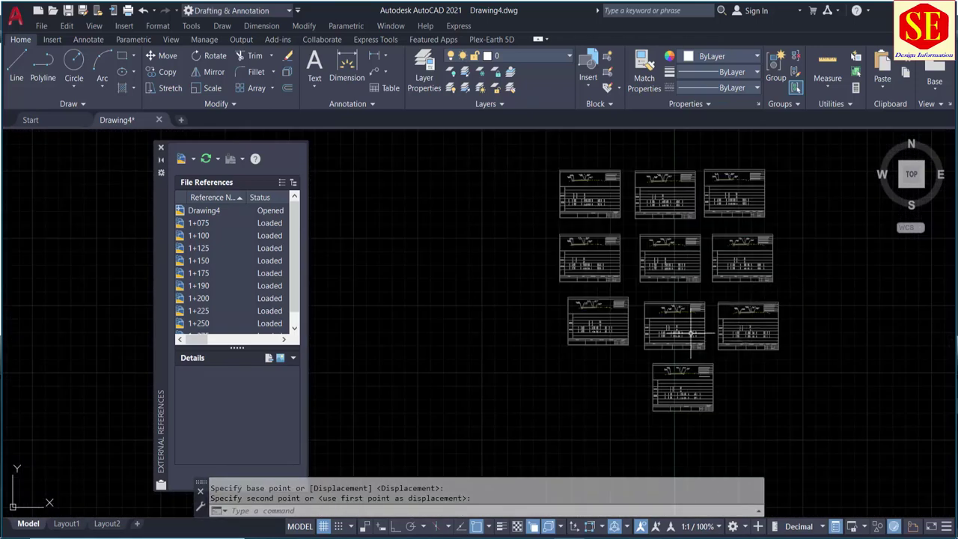
# - Align the right and middle sheets with row three
pyautogui.press('Return')
pyautogui.click(751, 313)
pyautogui.press('Return')
pyautogui.click(831, 323)
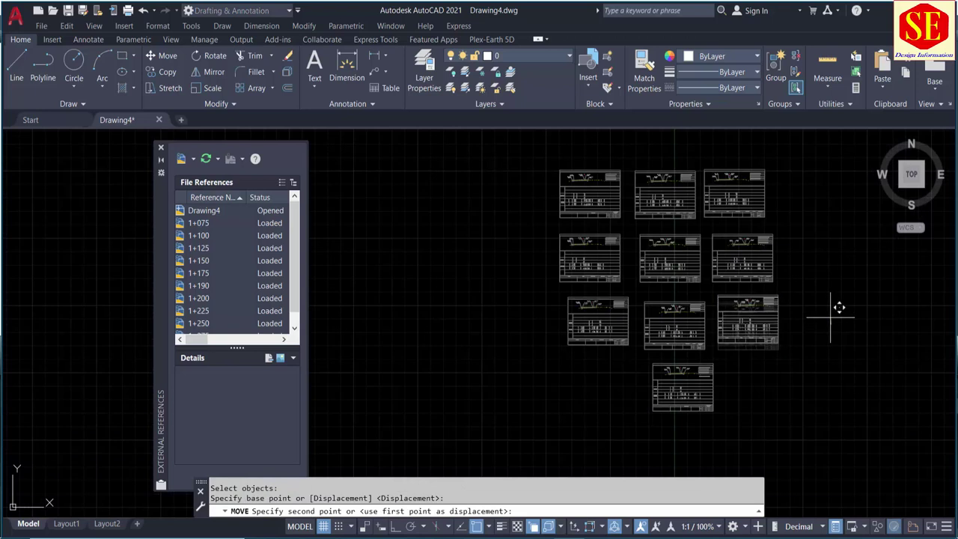
pyautogui.click(830, 318)
pyautogui.press('Return')
pyautogui.click(673, 326)
pyautogui.press('Return')
pyautogui.click(871, 361)
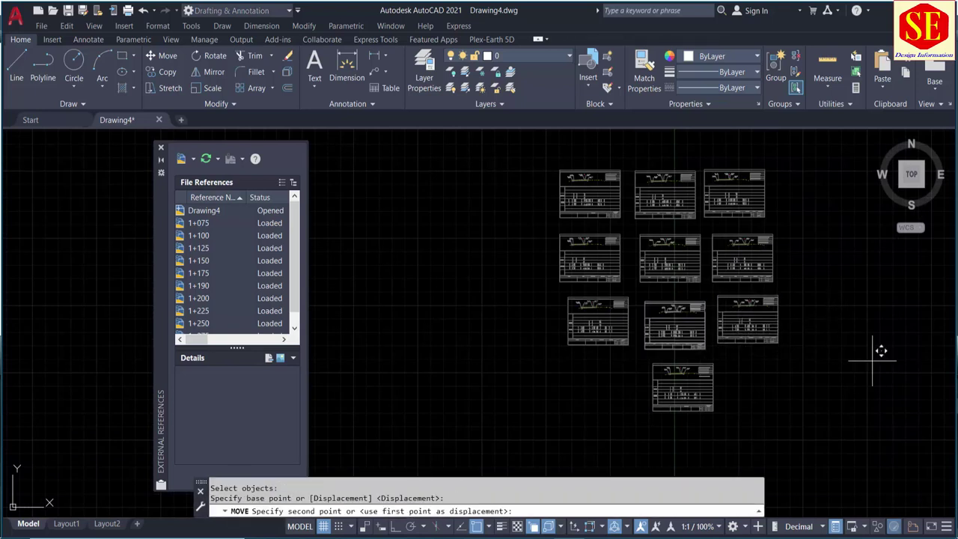
pyautogui.click(869, 357)
# - Place the tenth sheet just below the three rows
pyautogui.press('Return')
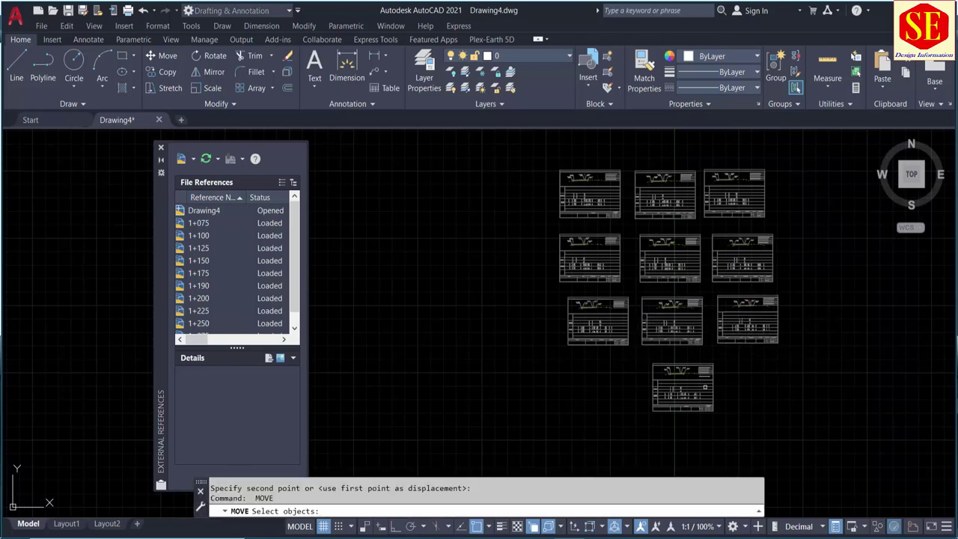
pyautogui.click(704, 386)
pyautogui.press('Return')
pyautogui.click(807, 414)
pyautogui.click(800, 410)
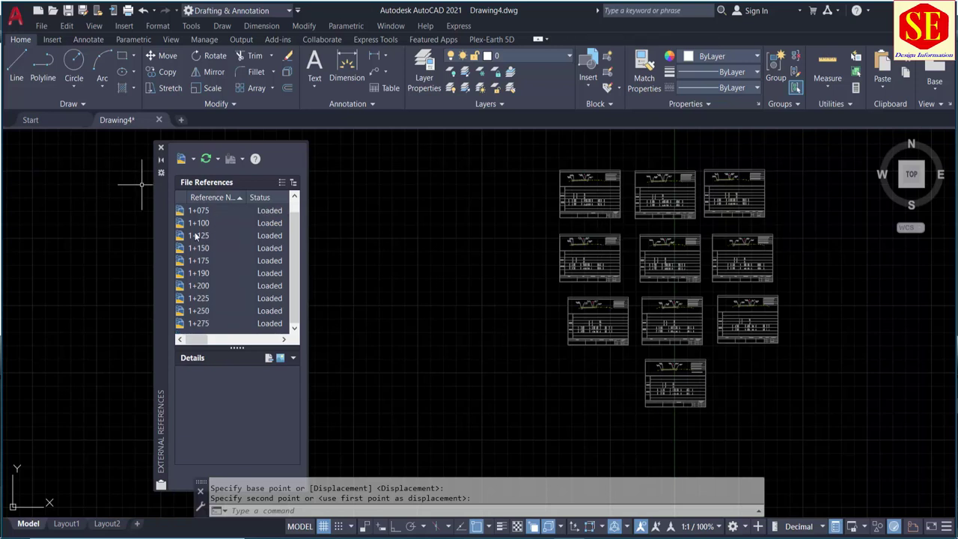
pyautogui.rightClick(200, 222)
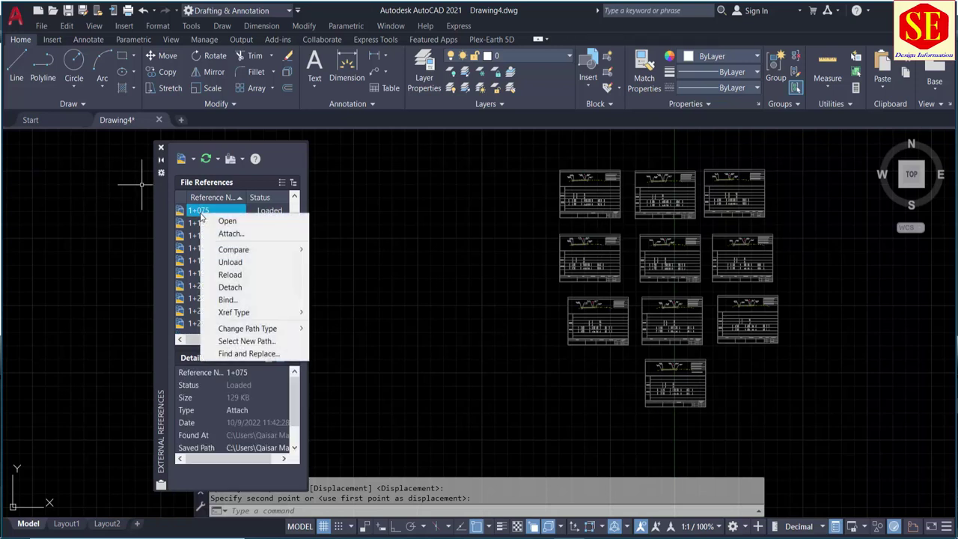
pyautogui.click(238, 262)
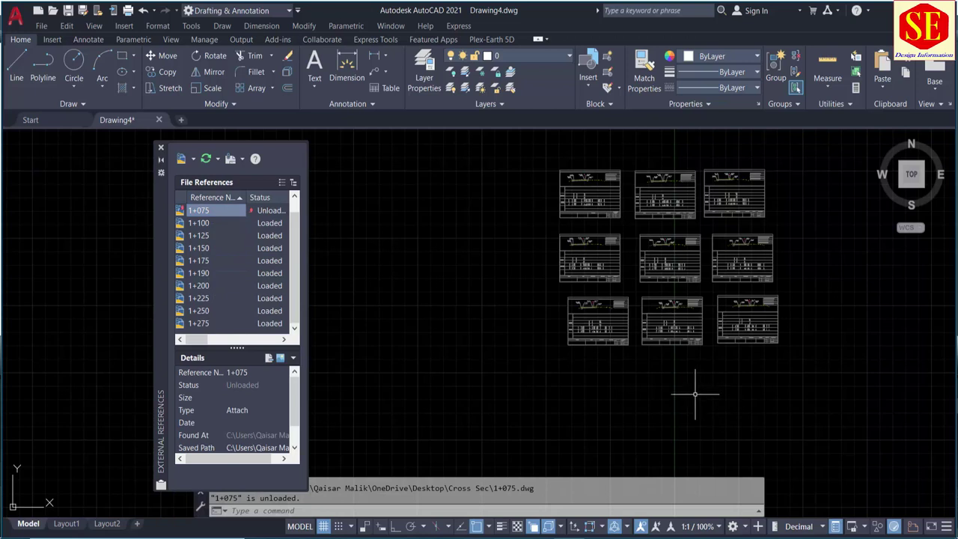
pyautogui.rightClick(204, 217)
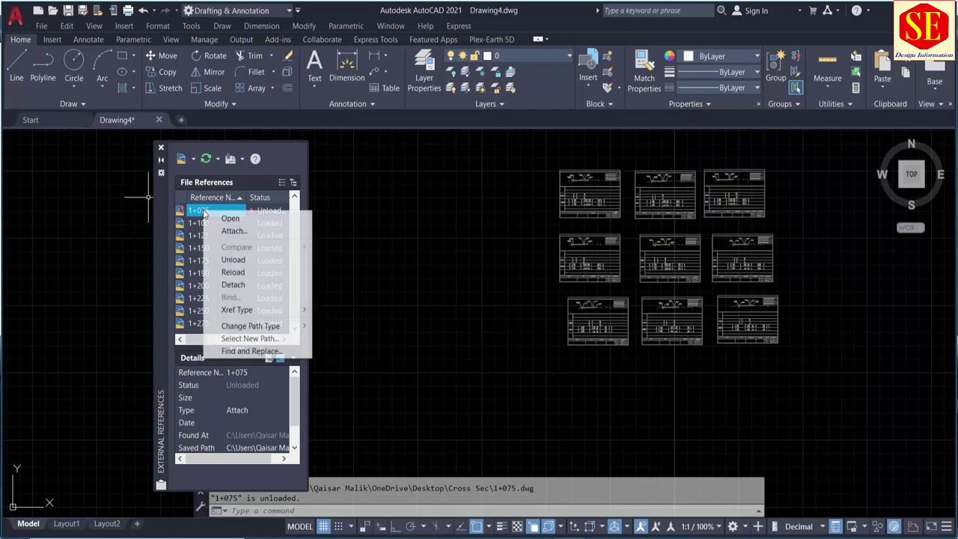
pyautogui.click(232, 272)
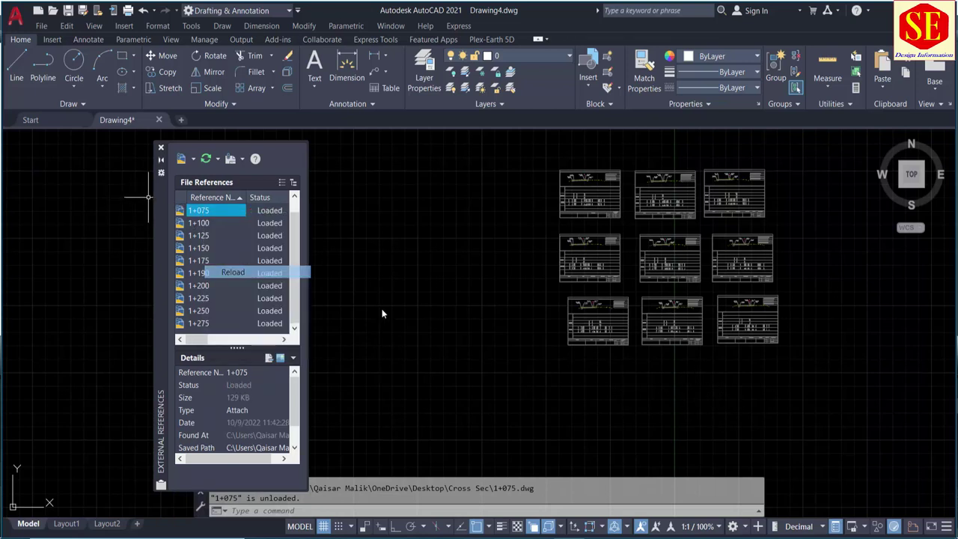
pyautogui.rightClick(200, 212)
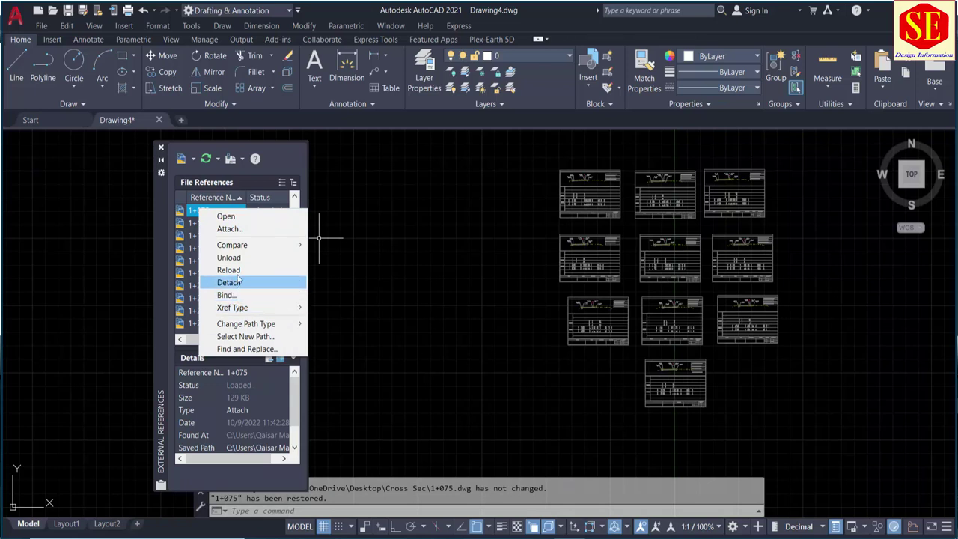
pyautogui.click(432, 303)
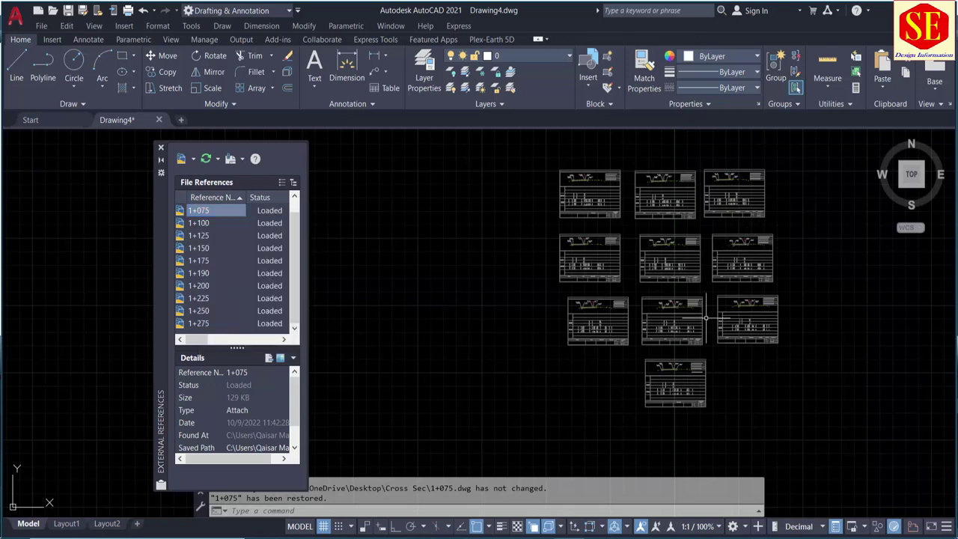
pyautogui.click(69, 14)
pyautogui.write('All project')
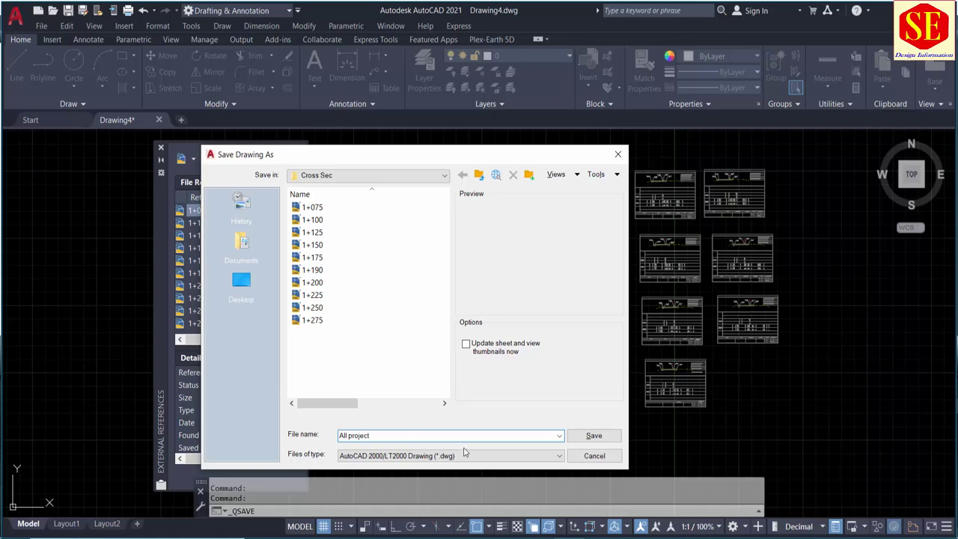
# - Save as All project.dwg, close External References, and frame the ten gridded sheets
pyautogui.click(610, 435)
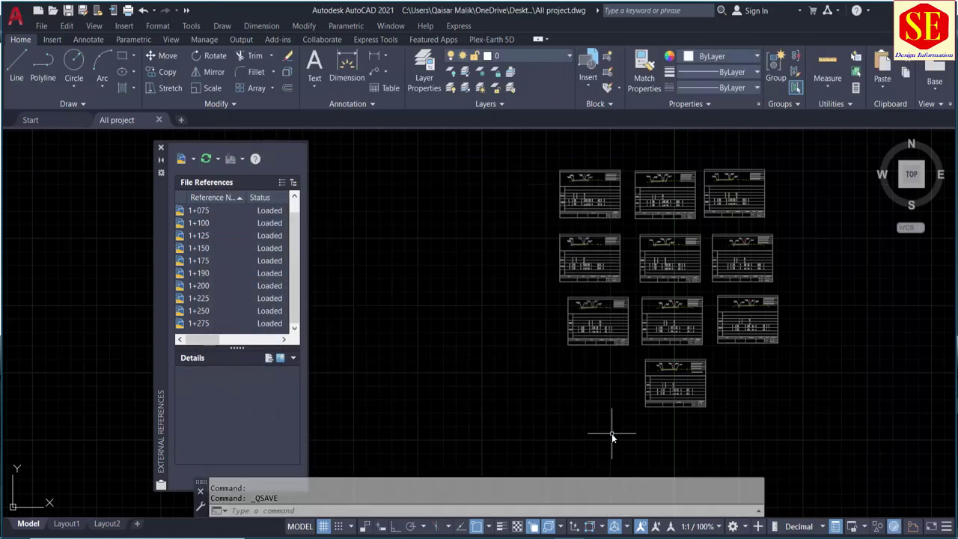
pyautogui.click(160, 148)
pyautogui.moveTo(732, 266); pyautogui.dragTo(567, 265, button='middle')
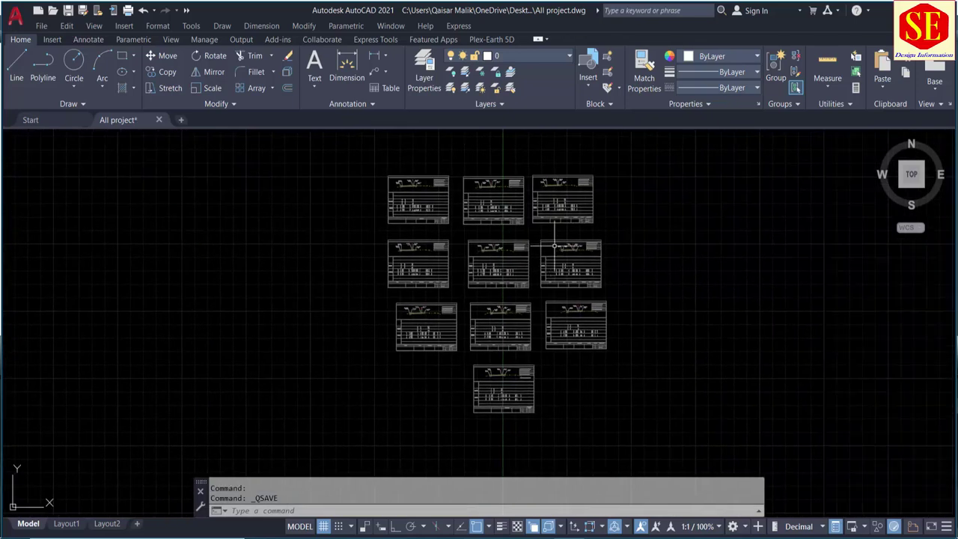
pyautogui.scroll(5, 568, 266)
pyautogui.scroll(1, 454, 299)
pyautogui.moveTo(180, 261); pyautogui.dragTo(189, 298, button='middle')
pyautogui.scroll(-2, 400, 257)
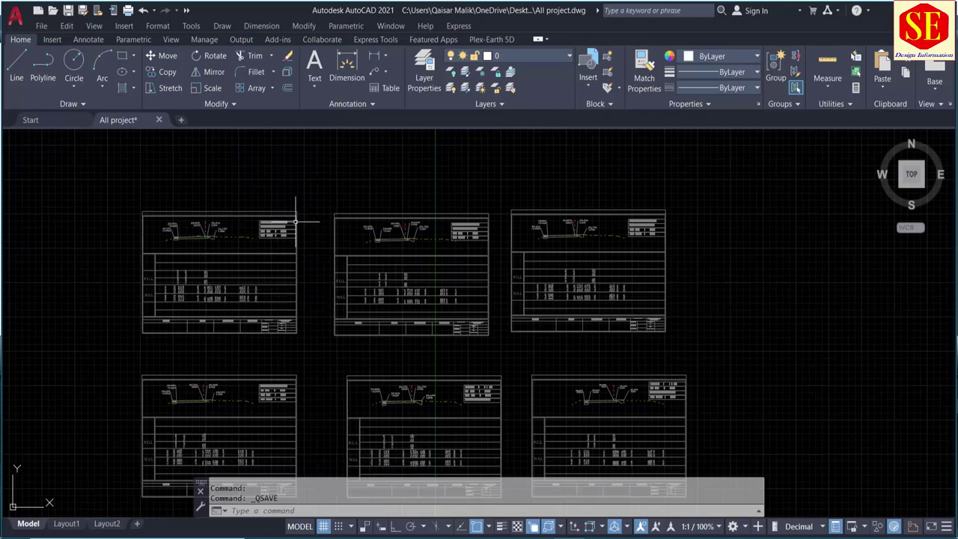
pyautogui.scroll(2, 211, 255)
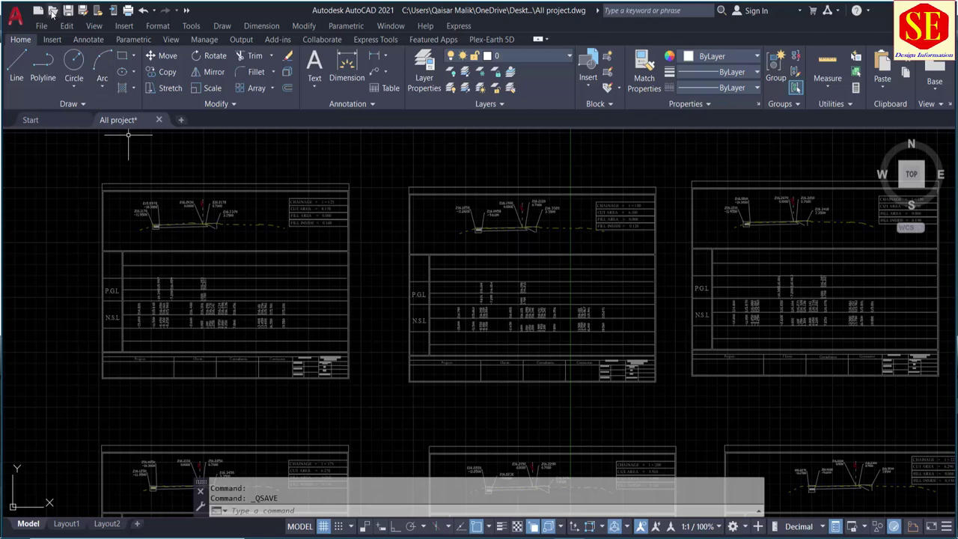
# - Select cross-sections 1+075 through 1+275, skipping 1+190, and open all of them
pyautogui.click(277, 157)
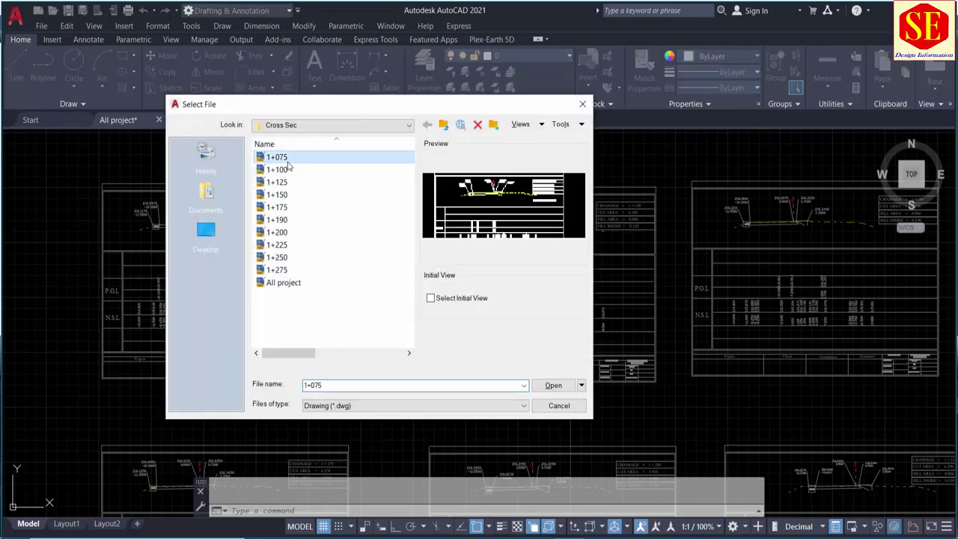
pyautogui.keyDown('ctrl'); pyautogui.click(277, 169); pyautogui.keyUp('ctrl')
pyautogui.keyDown('ctrl'); pyautogui.click(287, 195); pyautogui.keyUp('ctrl')
pyautogui.keyDown('ctrl'); pyautogui.click(284, 181); pyautogui.keyUp('ctrl')
pyautogui.keyDown('ctrl'); pyautogui.click(289, 207); pyautogui.keyUp('ctrl')
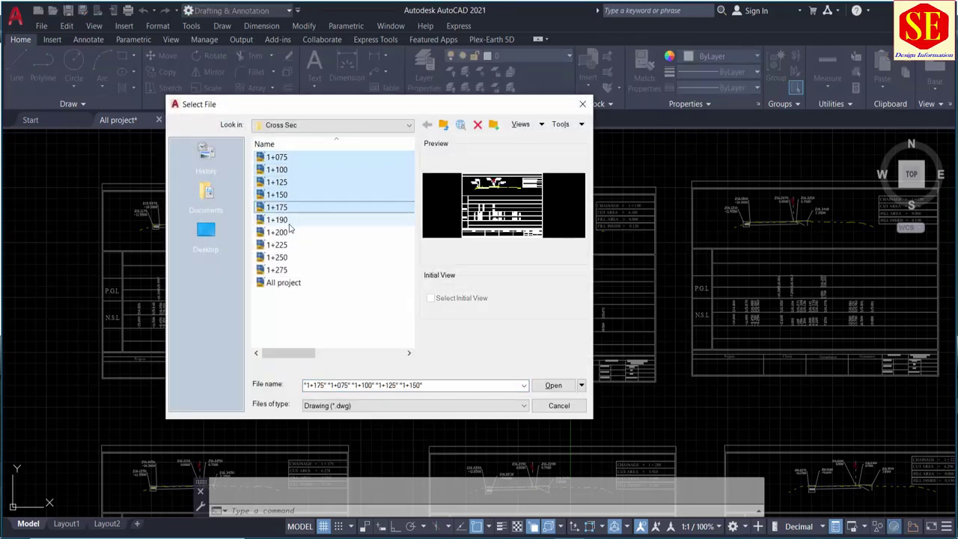
pyautogui.keyDown('ctrl'); pyautogui.click(291, 232); pyautogui.keyUp('ctrl')
pyautogui.keyDown('ctrl'); pyautogui.click(290, 245); pyautogui.keyUp('ctrl')
pyautogui.keyDown('ctrl'); pyautogui.click(284, 257); pyautogui.keyUp('ctrl')
pyautogui.keyDown('ctrl'); pyautogui.click(281, 269); pyautogui.keyUp('ctrl')
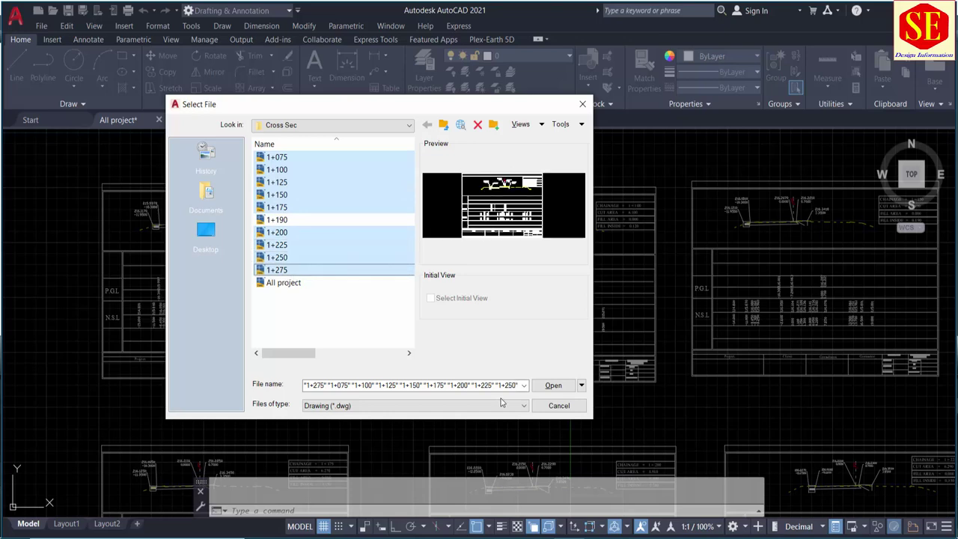
pyautogui.click(544, 386)
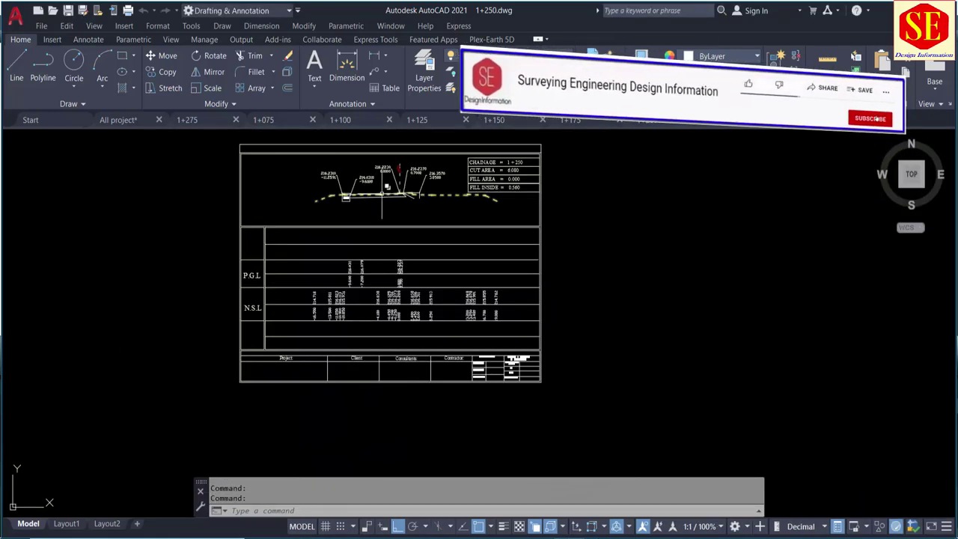
# - Copy the CUT AREA label to below the table in 1+250
pyautogui.scroll(3, 466, 234)
pyautogui.moveTo(466, 235); pyautogui.dragTo(464, 265, button='middle')
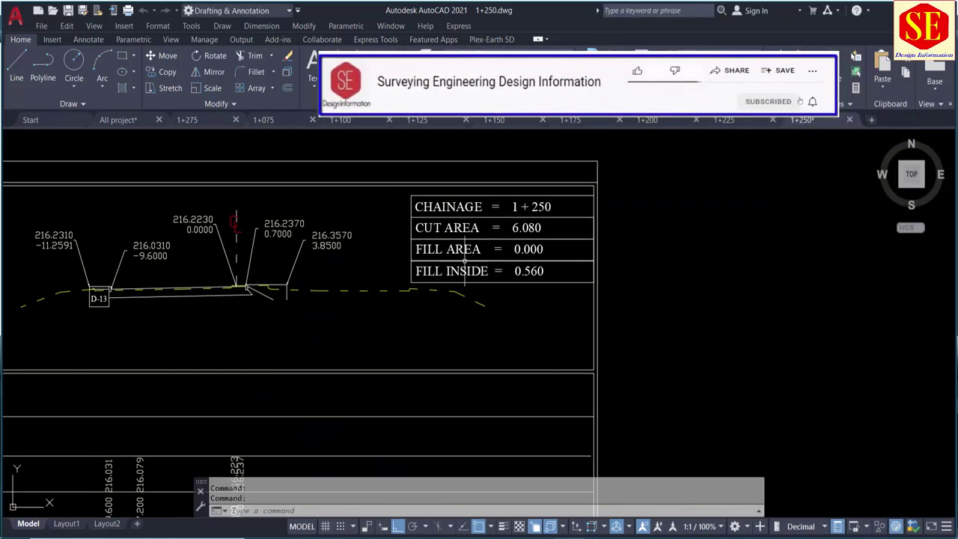
pyautogui.write('Co')
pyautogui.press('Return')
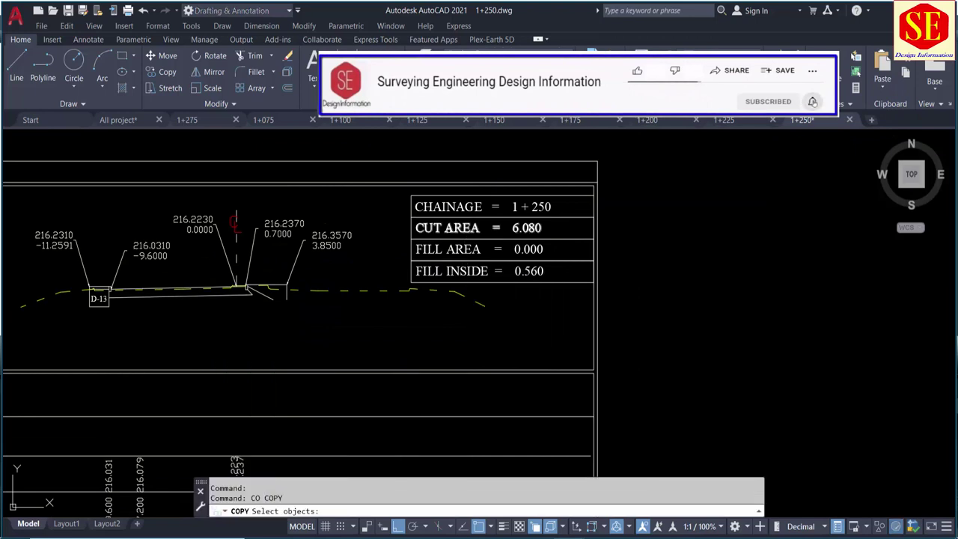
pyautogui.click(449, 228)
pyautogui.press('Return')
pyautogui.click(464, 252)
pyautogui.click(689, 343)
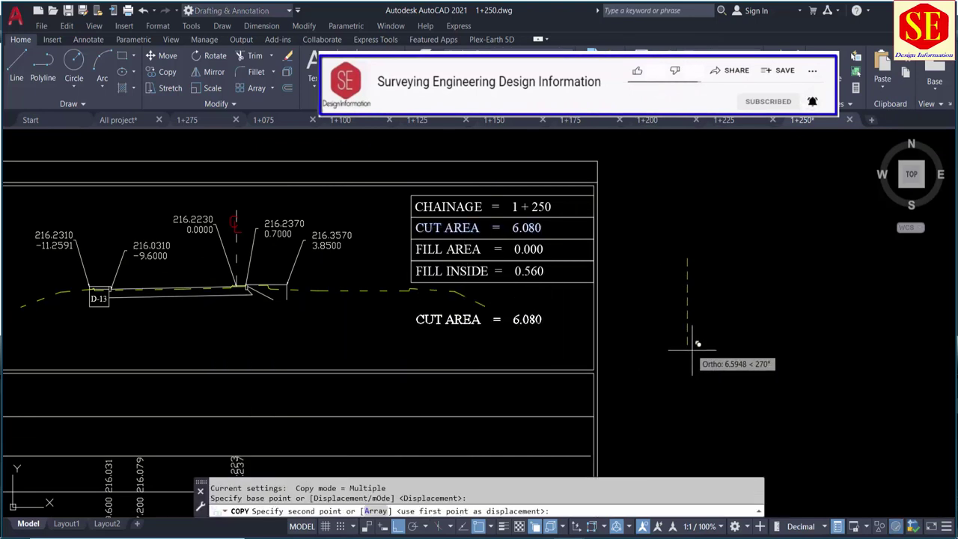
pyautogui.press('Escape')
# - Copy the FILL INSIDE label to the left of the section, with ortho off
pyautogui.press('Return')
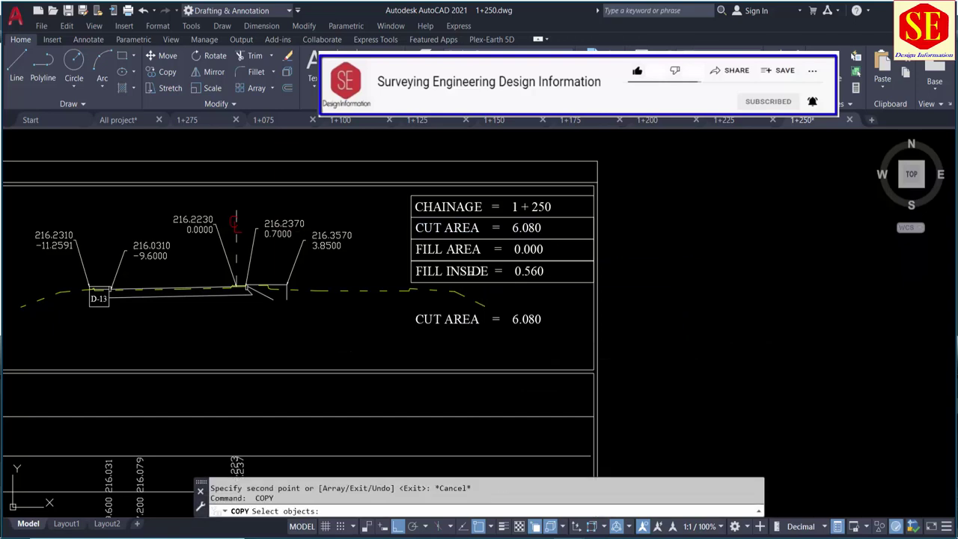
pyautogui.click(468, 271)
pyautogui.press('Return')
pyautogui.moveTo(696, 306); pyautogui.dragTo(728, 299, button='middle')
pyautogui.scroll(2, 663, 314)
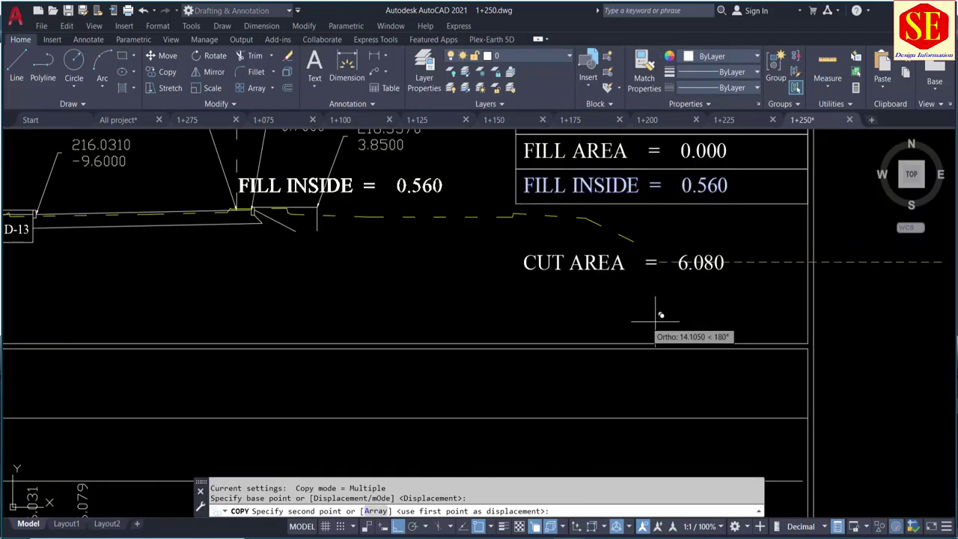
pyautogui.moveTo(131, 377); pyautogui.dragTo(609, 359, button='middle')
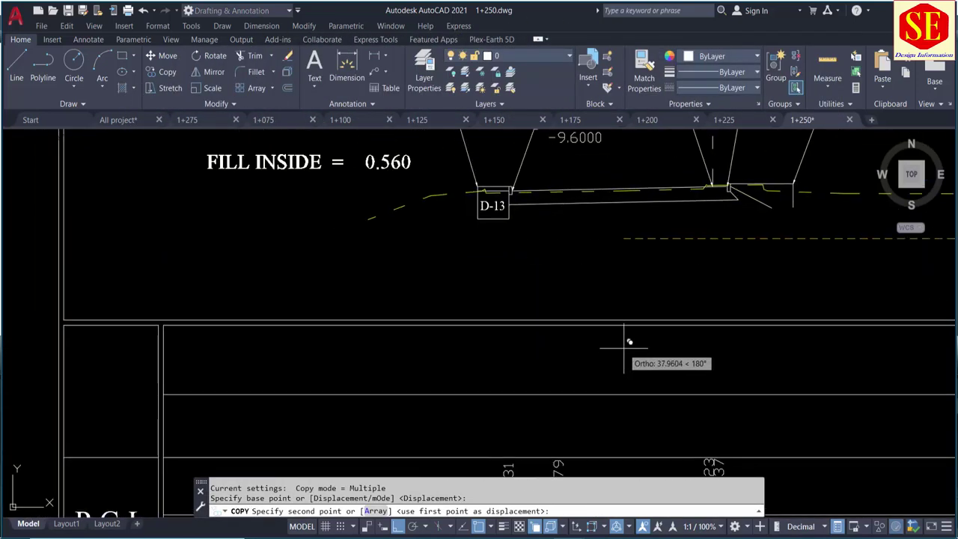
pyautogui.press('F8')
pyautogui.click(532, 336)
pyautogui.scroll(-2, 612, 330)
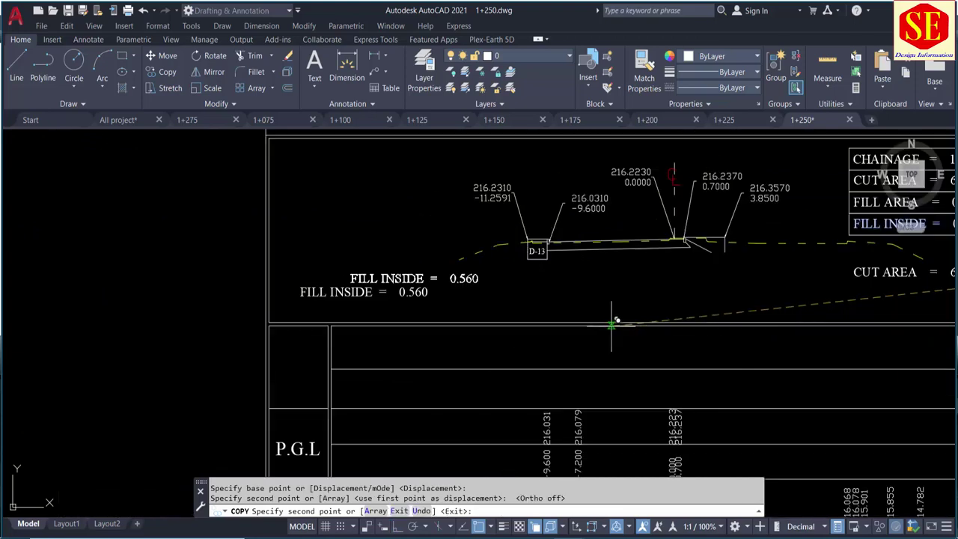
pyautogui.press('Escape')
# - Change the 216.0310 elevation label to 216.035555 and save 1+250
pyautogui.scroll(2, 615, 203)
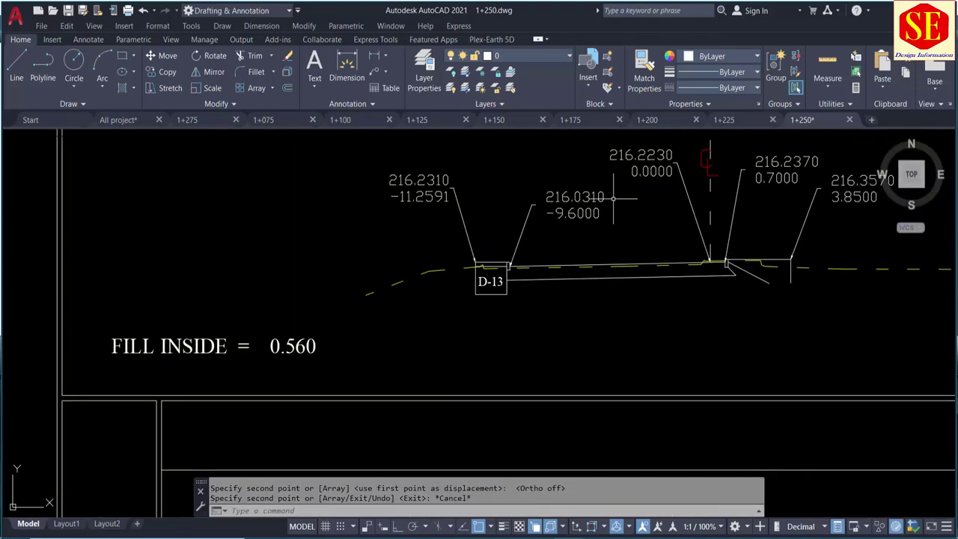
pyautogui.click(600, 196)
pyautogui.doubleClick(601, 196)
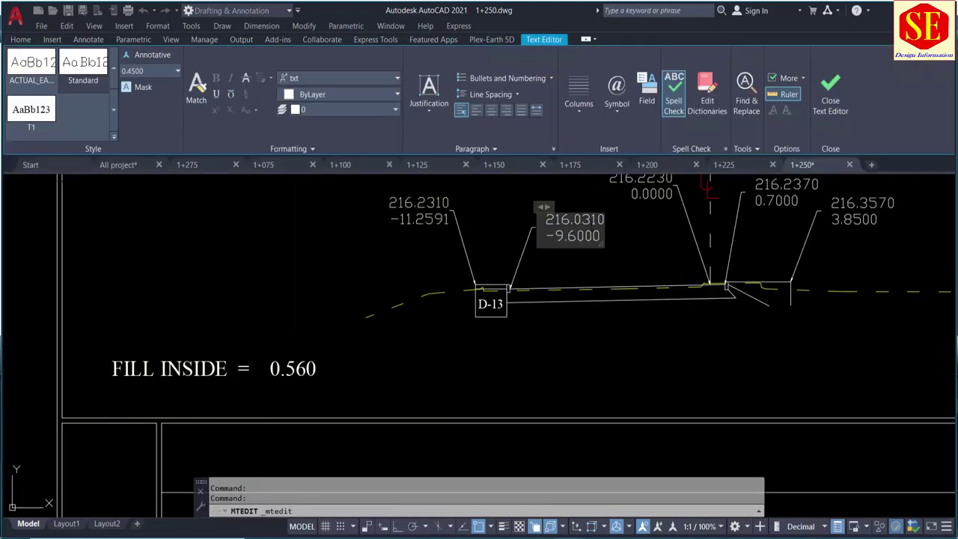
pyautogui.write('5555 -9.6000')
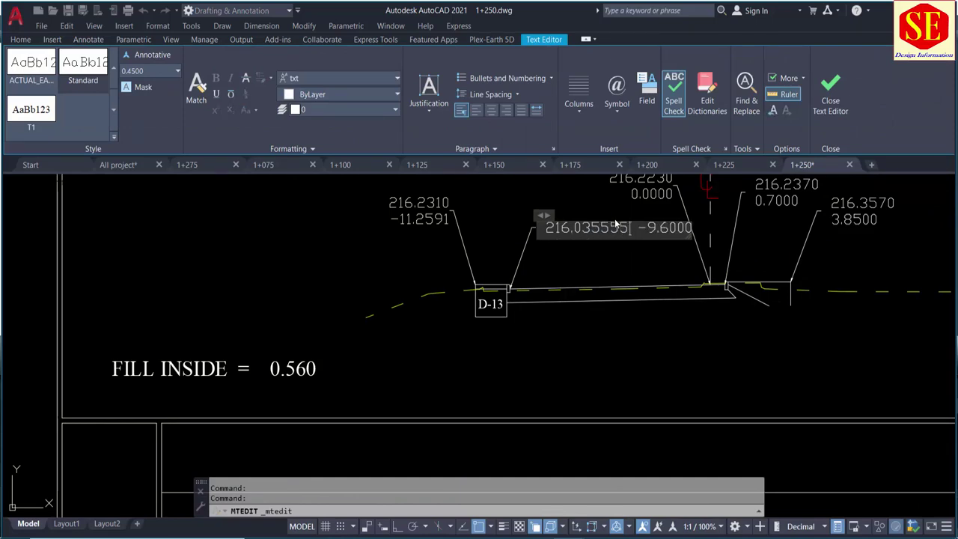
pyautogui.press('Return')
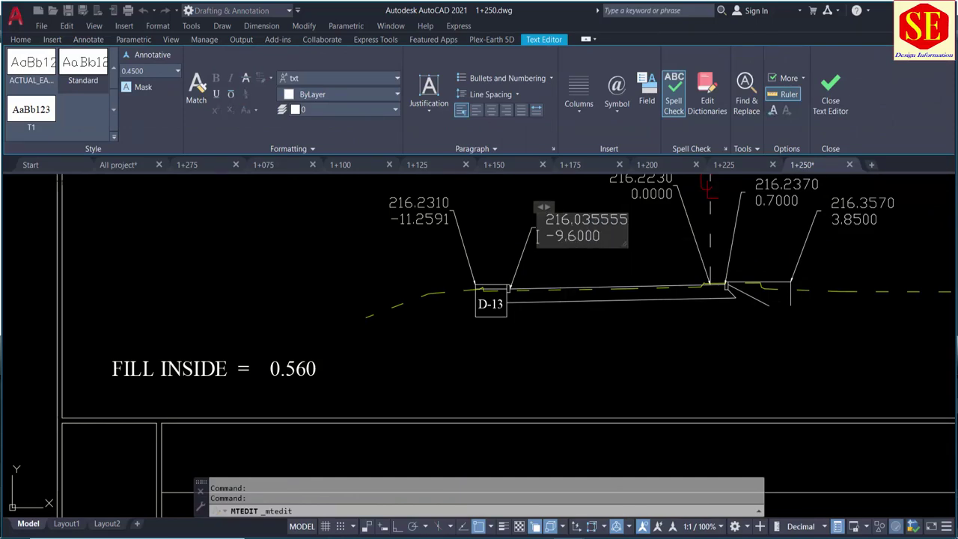
pyautogui.click(568, 337)
pyautogui.scroll(-3, 592, 224)
pyautogui.moveTo(569, 269); pyautogui.dragTo(508, 250, button='middle')
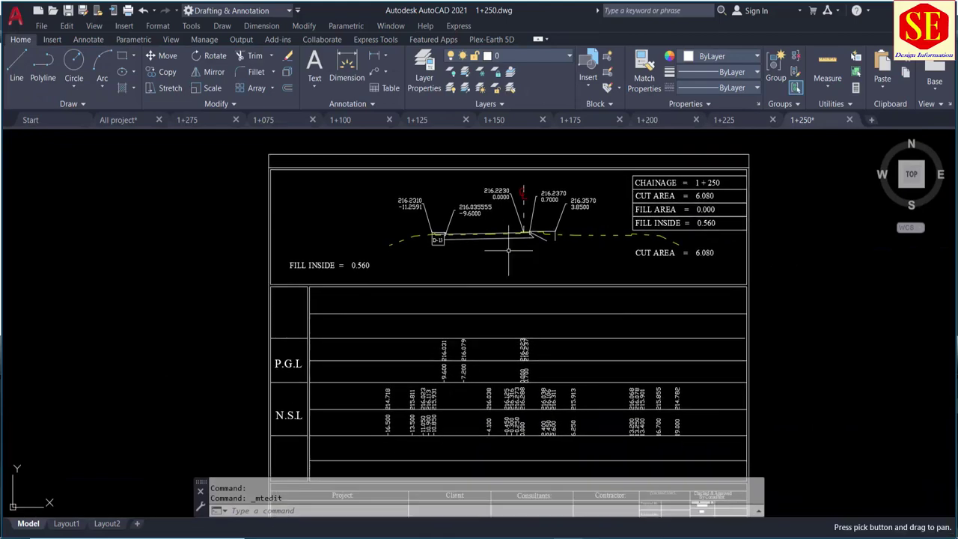
pyautogui.click(67, 11)
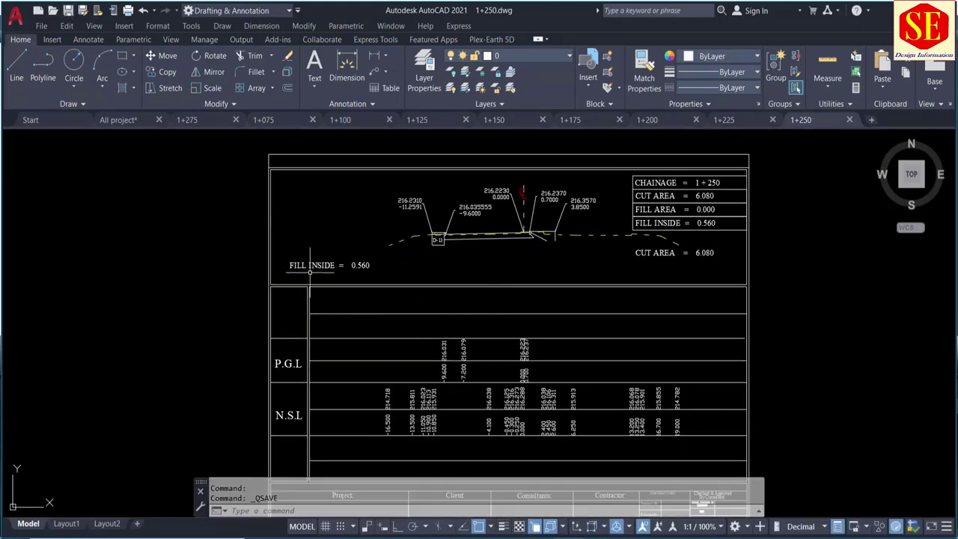
# - Review the edited 1+250 sheet: new labels, P.G.L/N.S.L rows and title block
pyautogui.scroll(2, 310, 270)
pyautogui.moveTo(394, 283); pyautogui.dragTo(293, 298, button='middle')
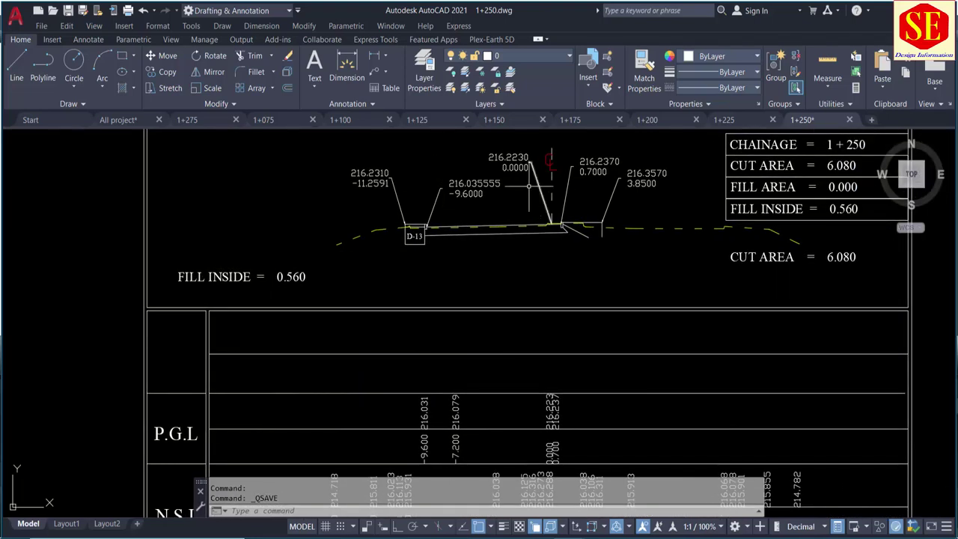
pyautogui.moveTo(785, 273); pyautogui.dragTo(743, 358, button='middle')
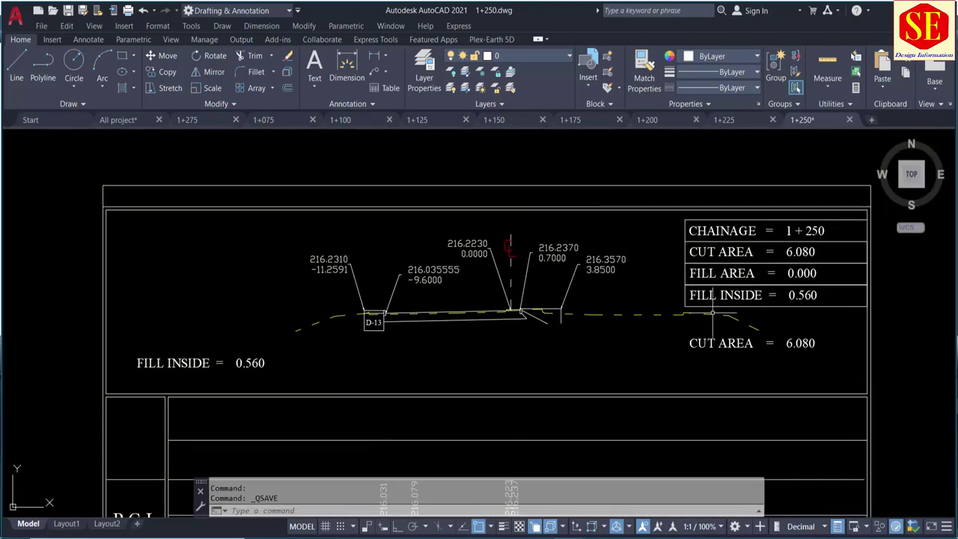
pyautogui.click(114, 120)
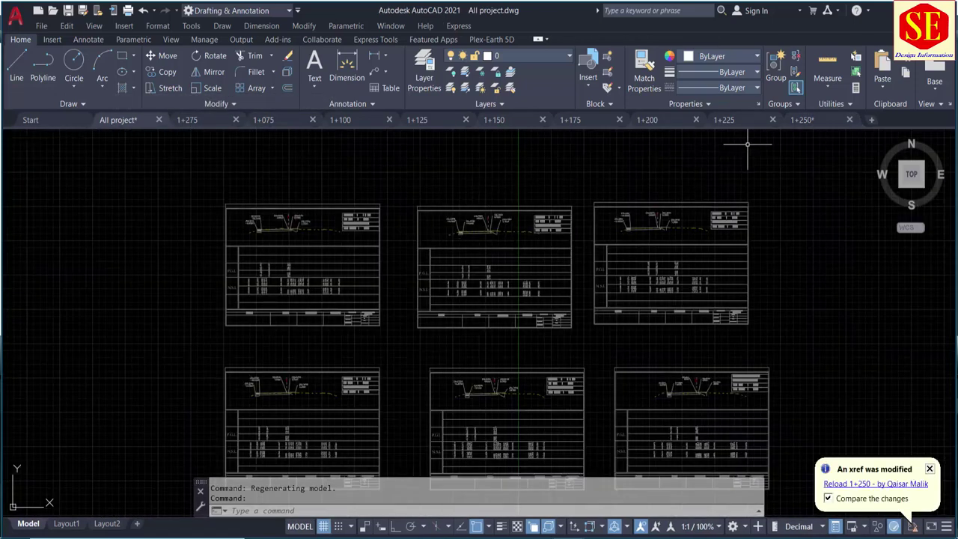
pyautogui.click(817, 121)
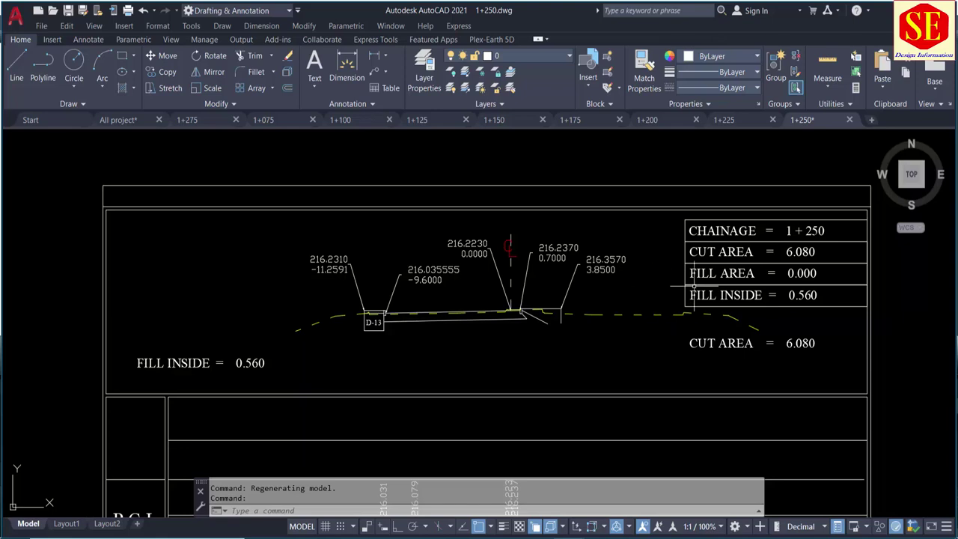
pyautogui.moveTo(694, 285); pyautogui.dragTo(689, 113, button='middle')
pyautogui.moveTo(663, 302); pyautogui.dragTo(663, 193, button='middle')
pyautogui.moveTo(676, 342); pyautogui.dragTo(675, 317, button='middle')
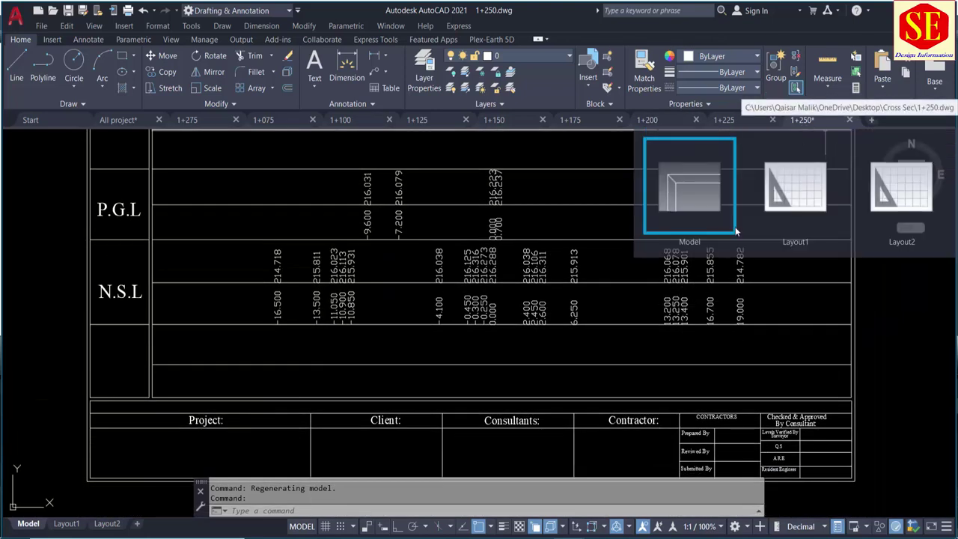
pyautogui.moveTo(435, 278); pyautogui.dragTo(473, 379, button='middle')
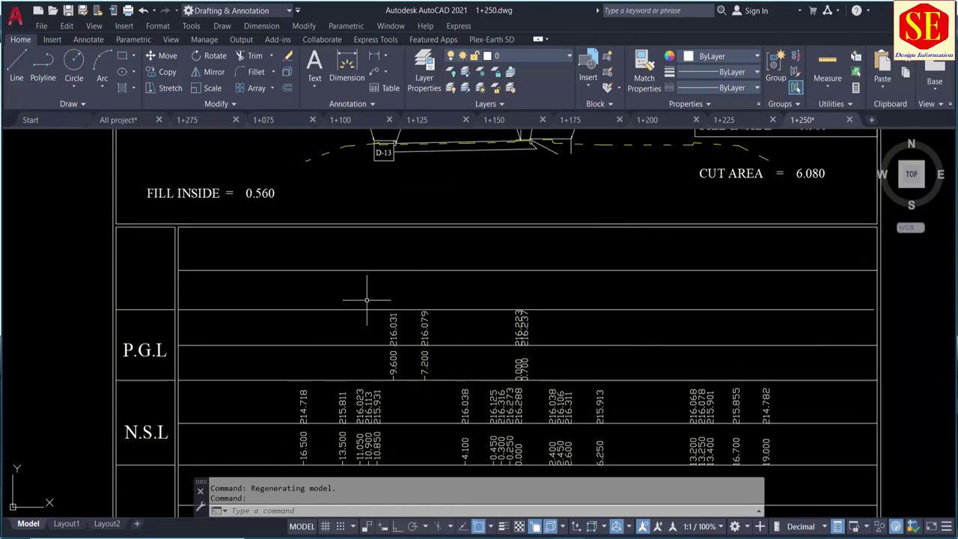
pyautogui.scroll(-2, 321, 215)
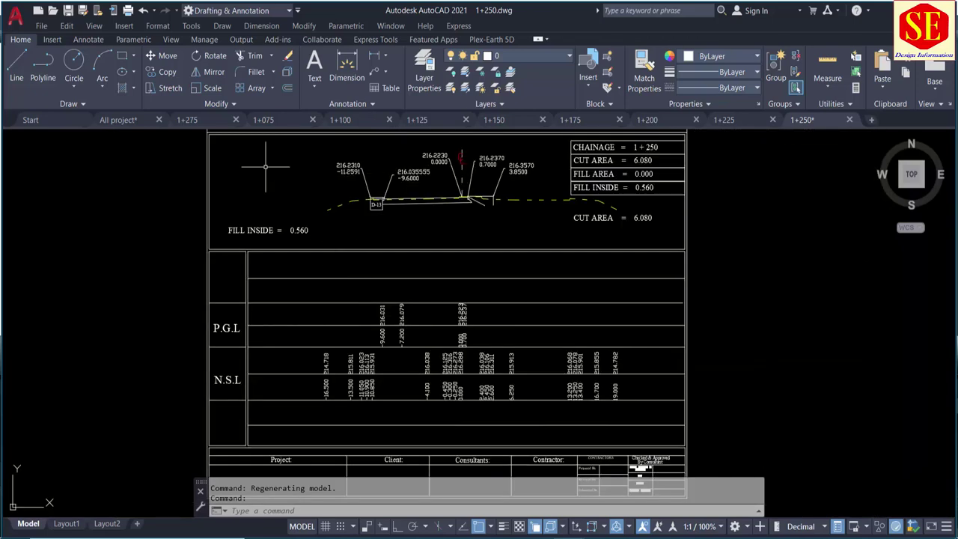
# - In All project, zoom to the 1+250 sheet, which still lacks the new labels
pyautogui.click(119, 120)
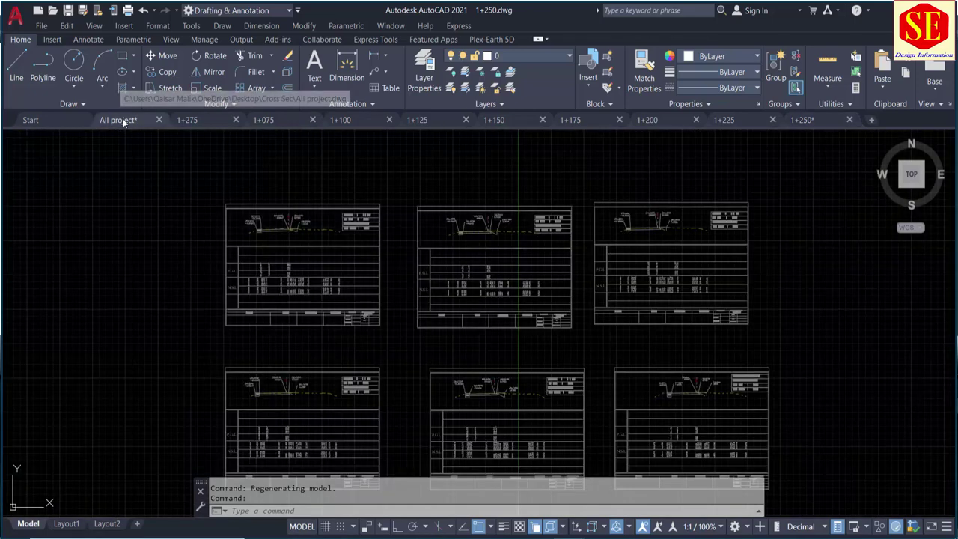
pyautogui.scroll(-1, 298, 224)
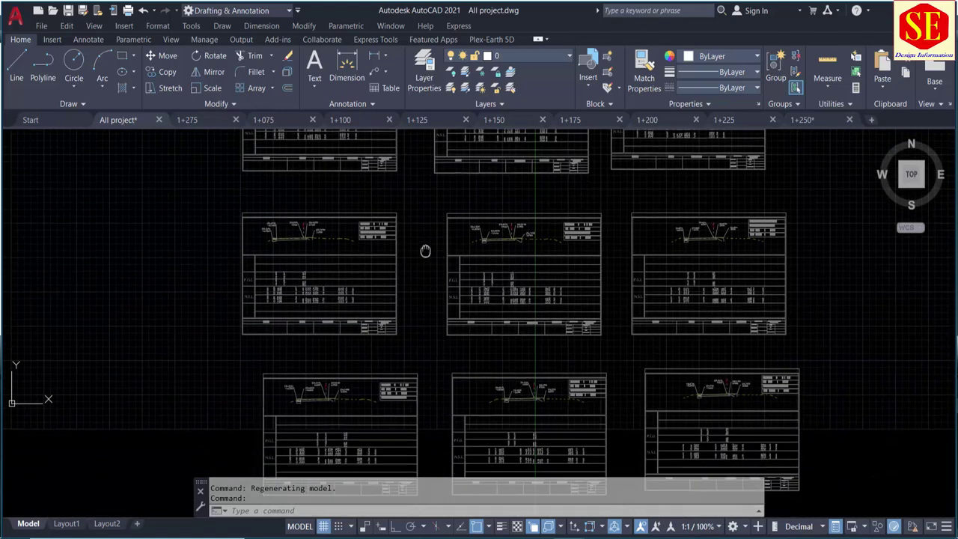
pyautogui.scroll(2, 582, 396)
pyautogui.scroll(3, 590, 413)
pyautogui.scroll(2, 593, 423)
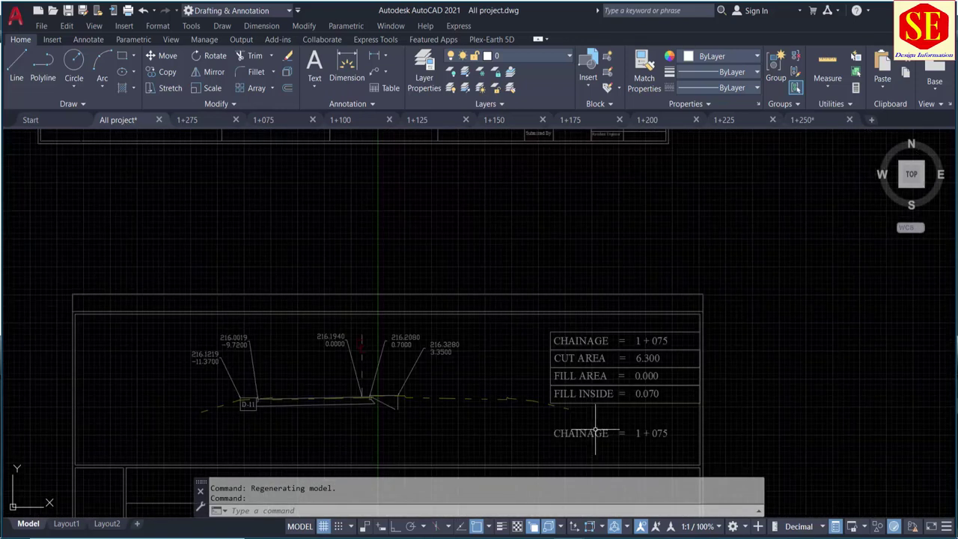
pyautogui.scroll(-3, 677, 359)
pyautogui.scroll(2, 651, 226)
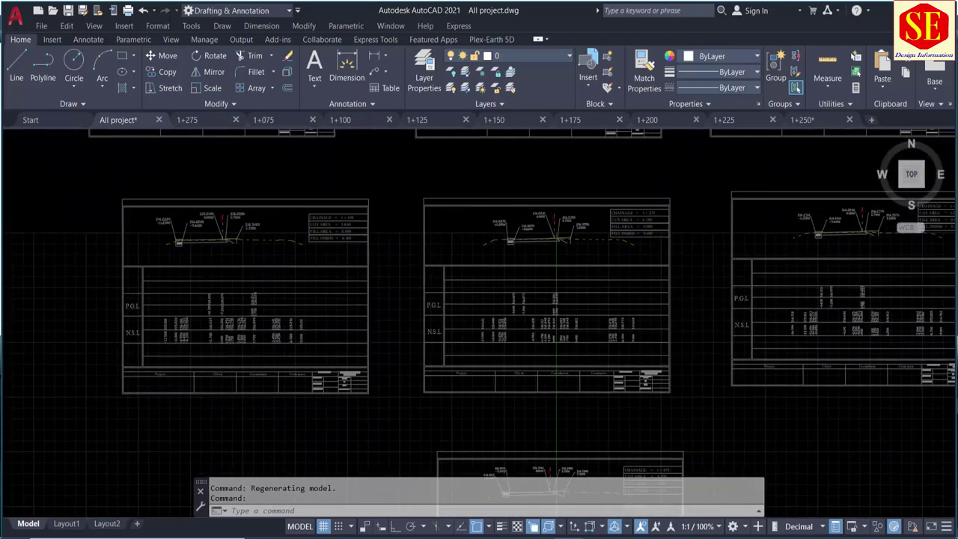
pyautogui.scroll(2, 660, 211)
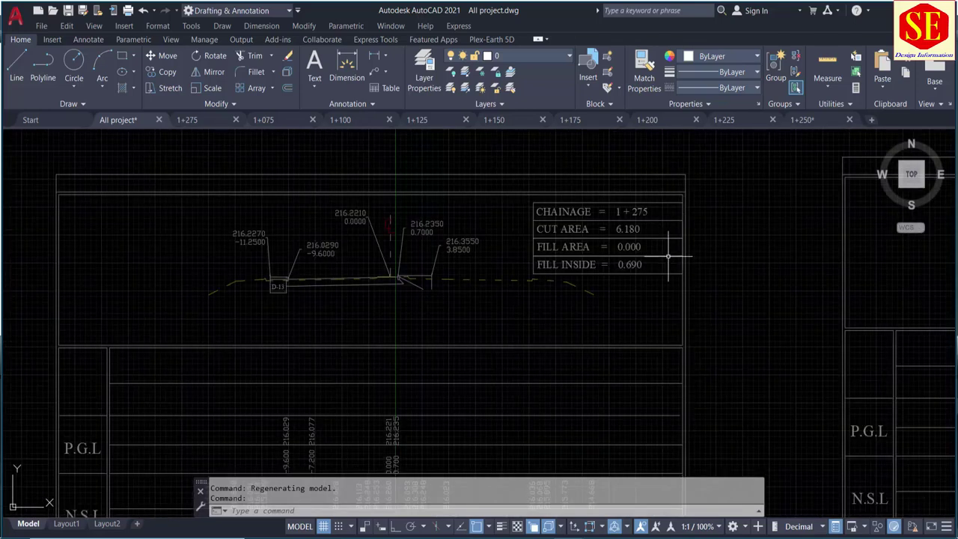
pyautogui.scroll(-2, 652, 260)
pyautogui.scroll(2, 688, 336)
pyautogui.scroll(-3, 674, 322)
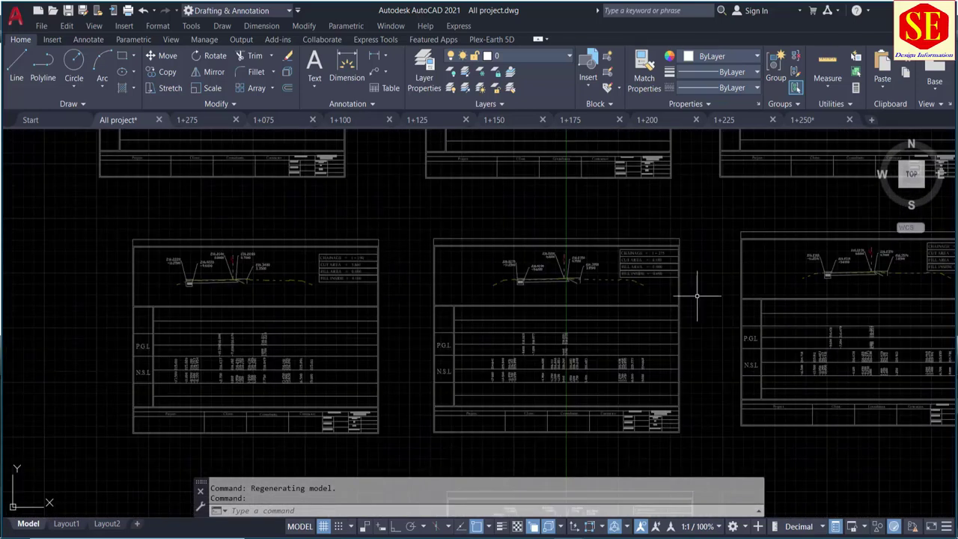
pyautogui.moveTo(699, 292); pyautogui.dragTo(468, 268, button='middle')
pyautogui.scroll(2, 690, 262)
pyautogui.moveTo(695, 247); pyautogui.dragTo(691, 304, button='middle')
pyautogui.scroll(2, 692, 210)
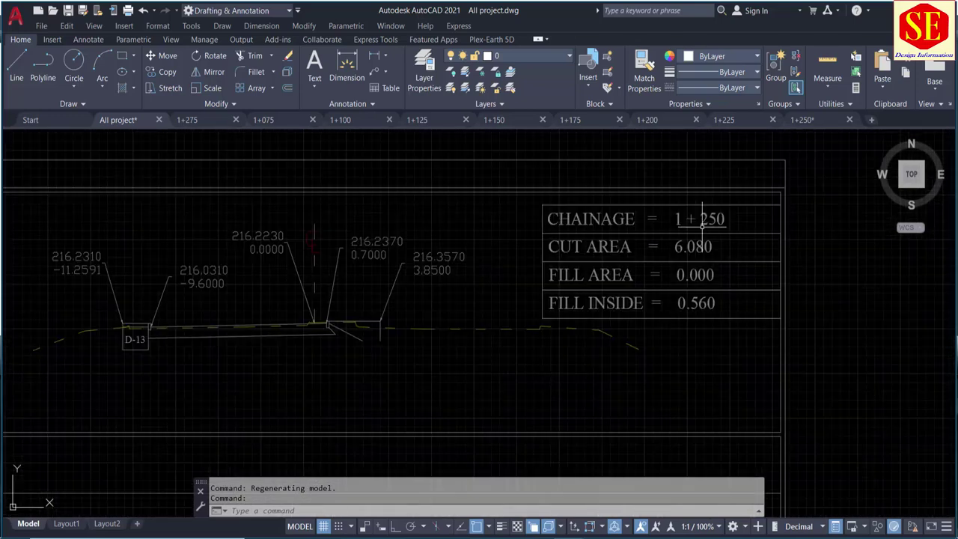
pyautogui.scroll(-4, 635, 293)
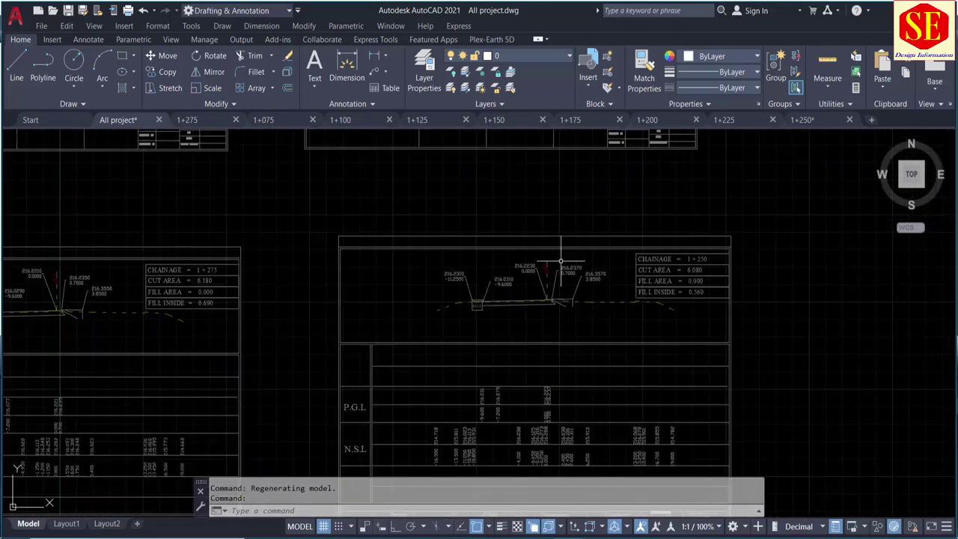
# - Save the 1+250 drawing and return to All project
pyautogui.click(797, 120)
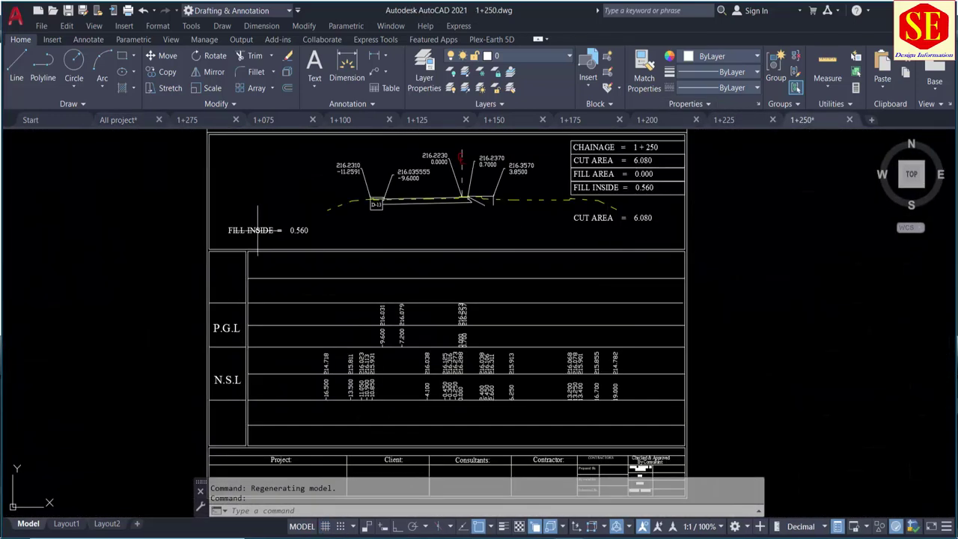
pyautogui.click(68, 9)
pyautogui.moveTo(118, 119)
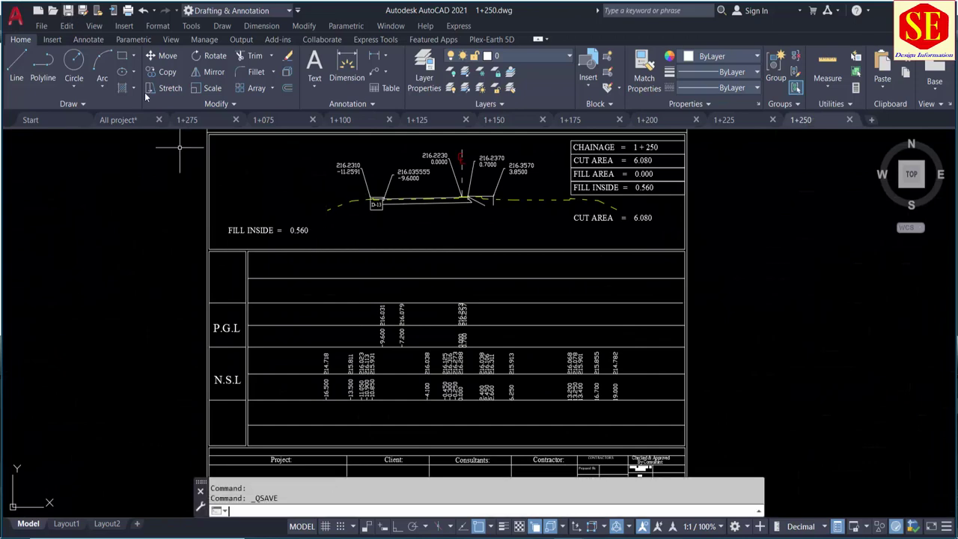
pyautogui.click(128, 119)
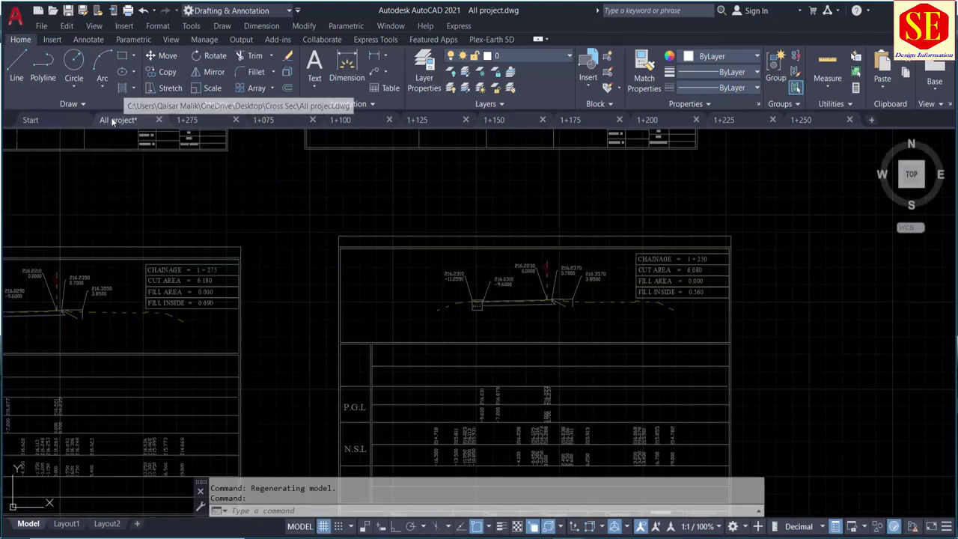
# - Open External References with XREF and select the 1+250 reference
pyautogui.scroll(-2, 569, 269)
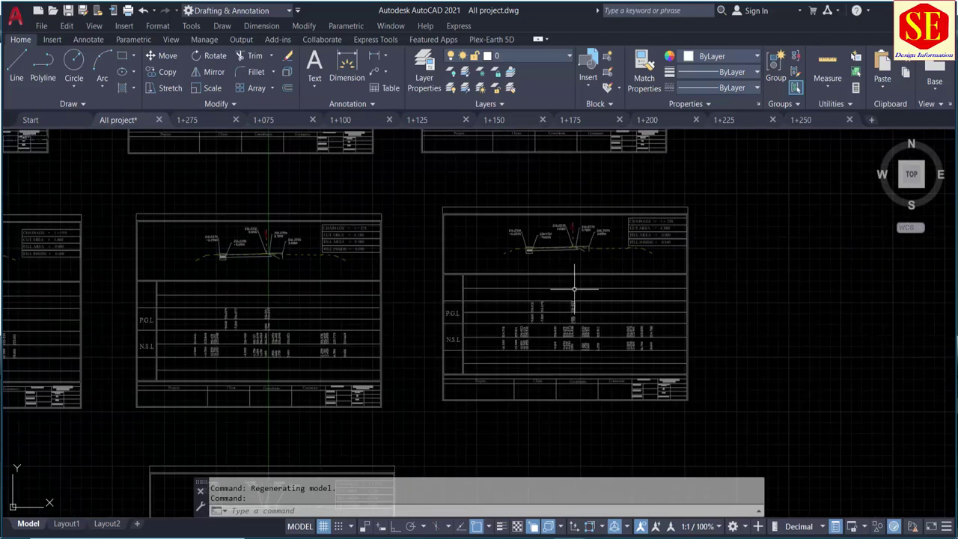
pyautogui.write('X')
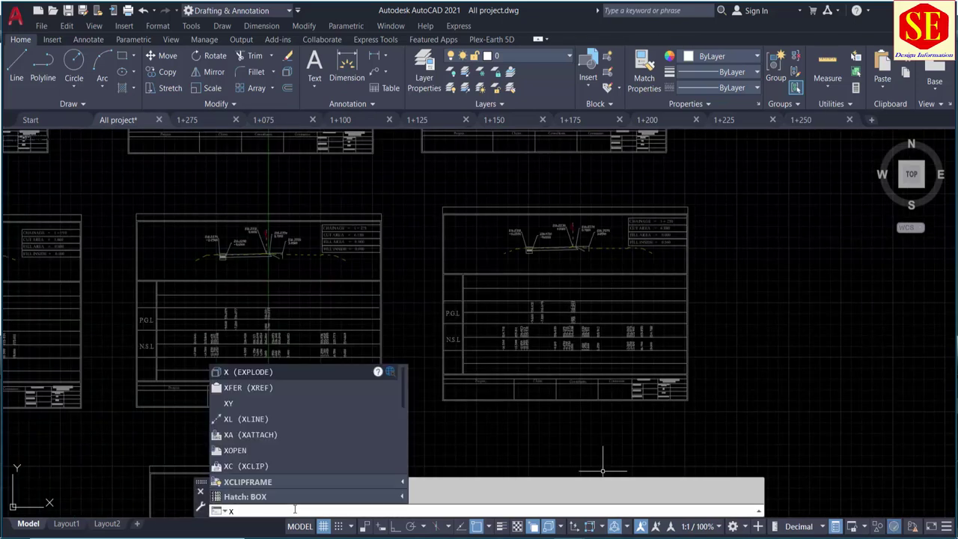
pyautogui.write('Rf')
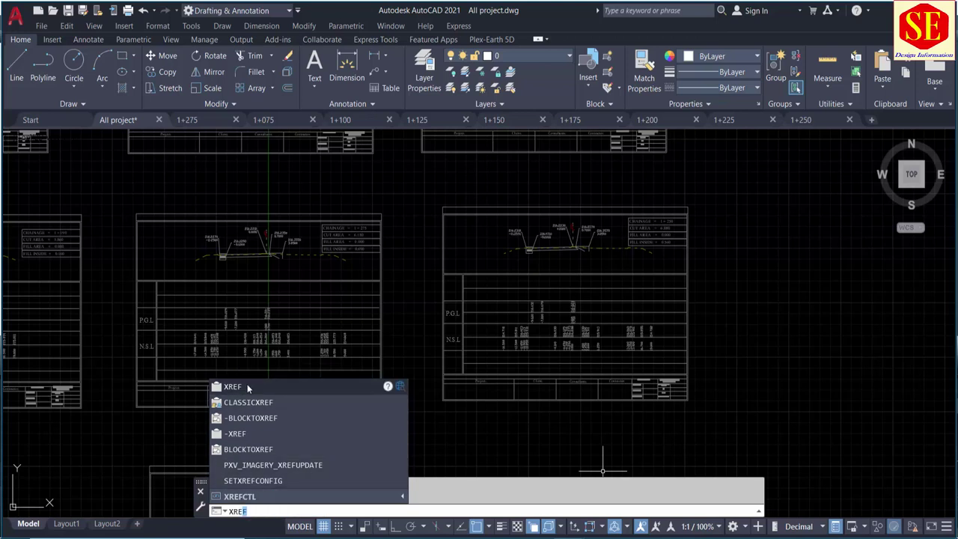
pyautogui.click(247, 387)
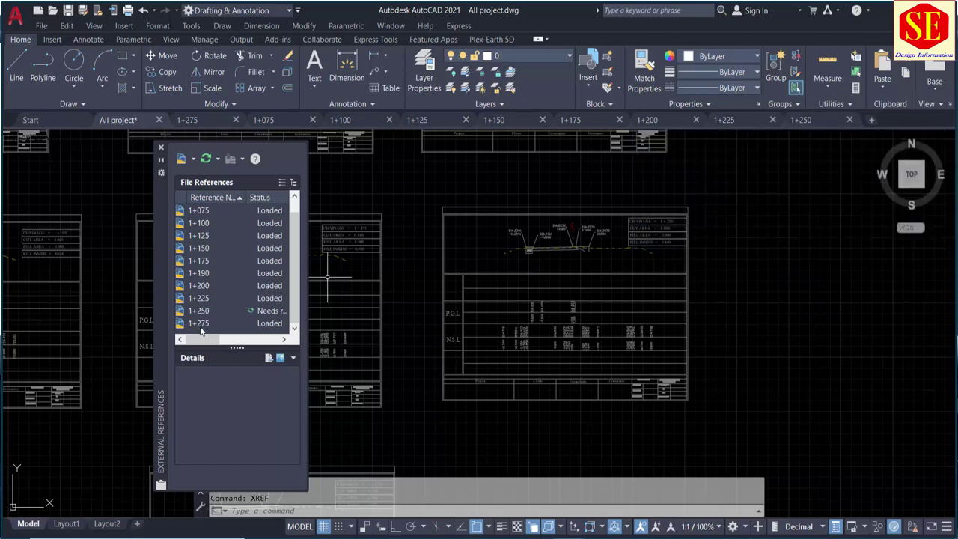
pyautogui.click(202, 311)
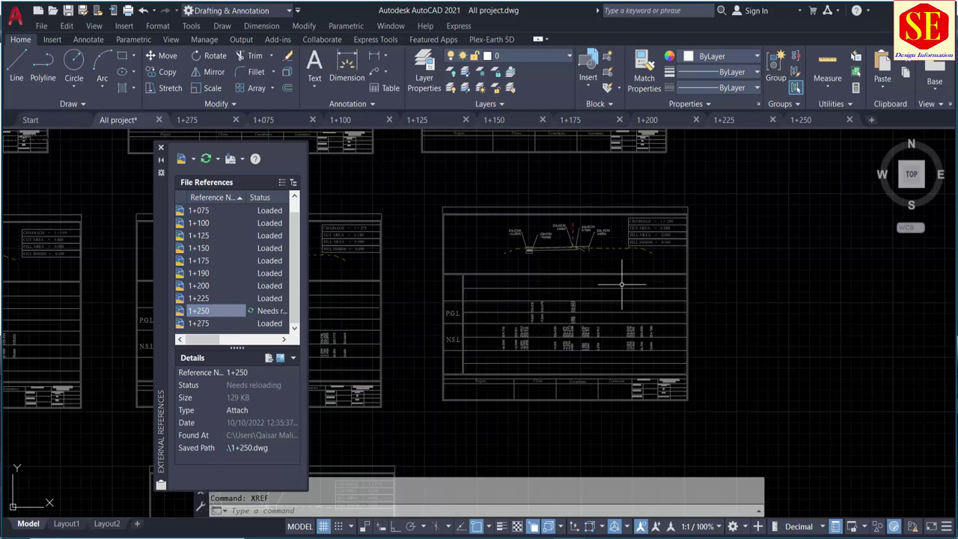
# - Reload the 1+250 reference and accept comparing its changes
pyautogui.rightClick(235, 312)
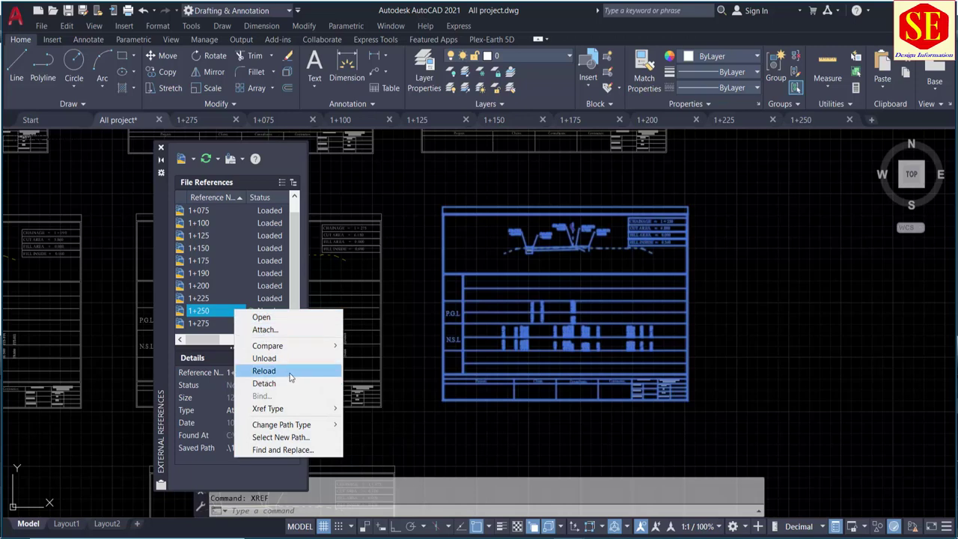
pyautogui.click(290, 372)
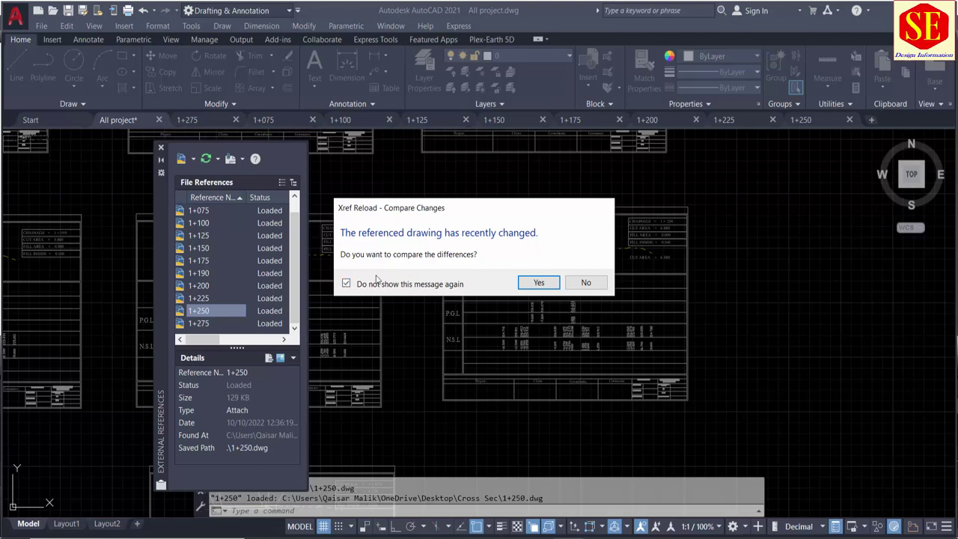
pyautogui.click(530, 286)
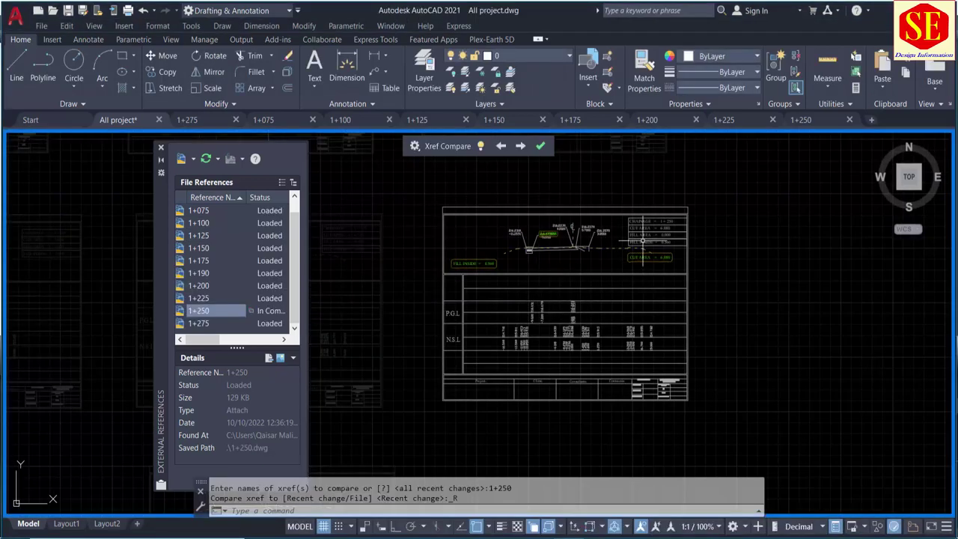
pyautogui.scroll(2, 642, 241)
pyautogui.scroll(1, 359, 262)
pyautogui.scroll(1, 381, 271)
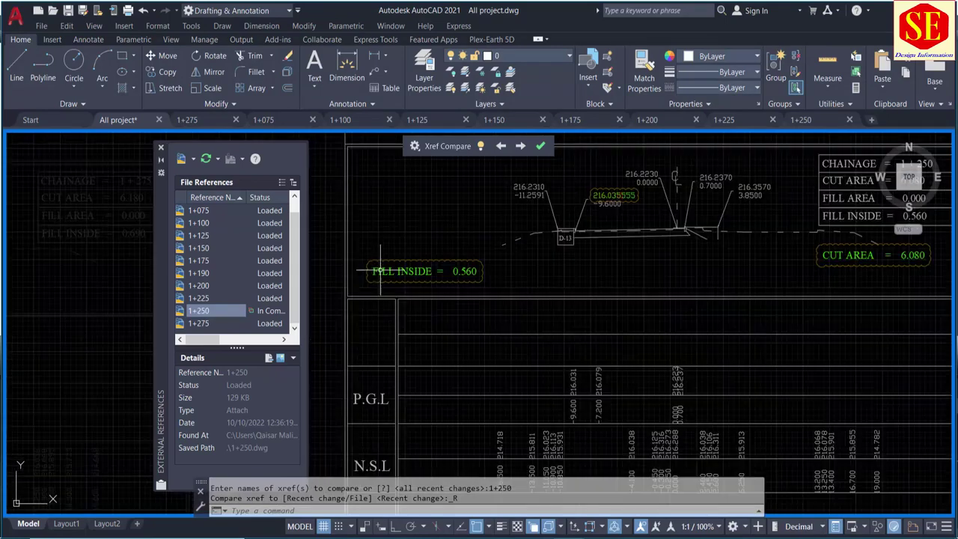
pyautogui.moveTo(762, 265); pyautogui.dragTo(707, 265, button='middle')
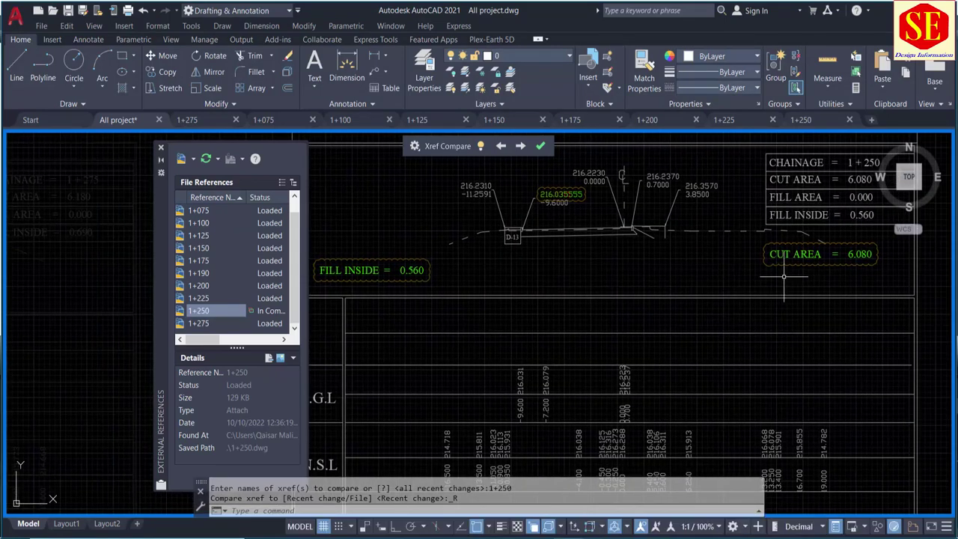
pyautogui.scroll(2, 561, 196)
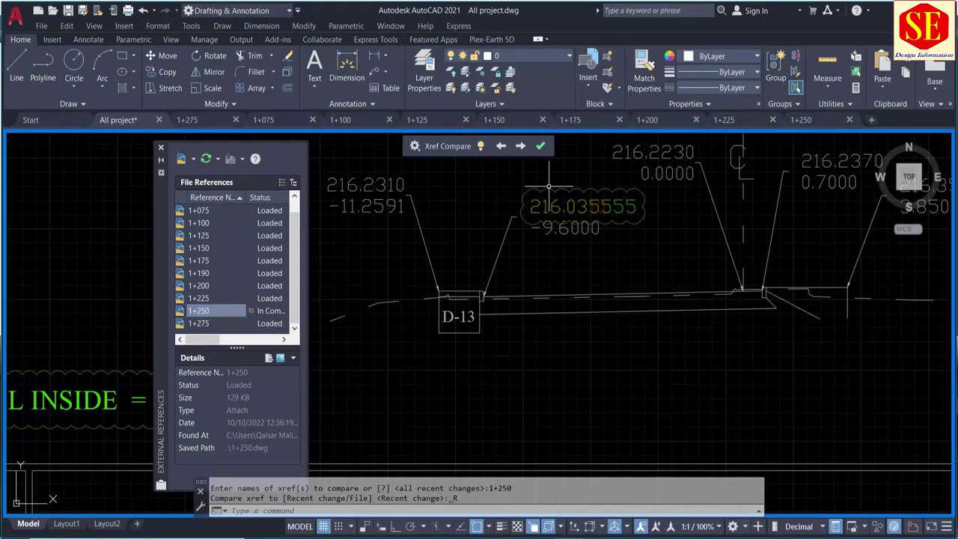
pyautogui.scroll(-5, 622, 220)
pyautogui.scroll(2, 514, 262)
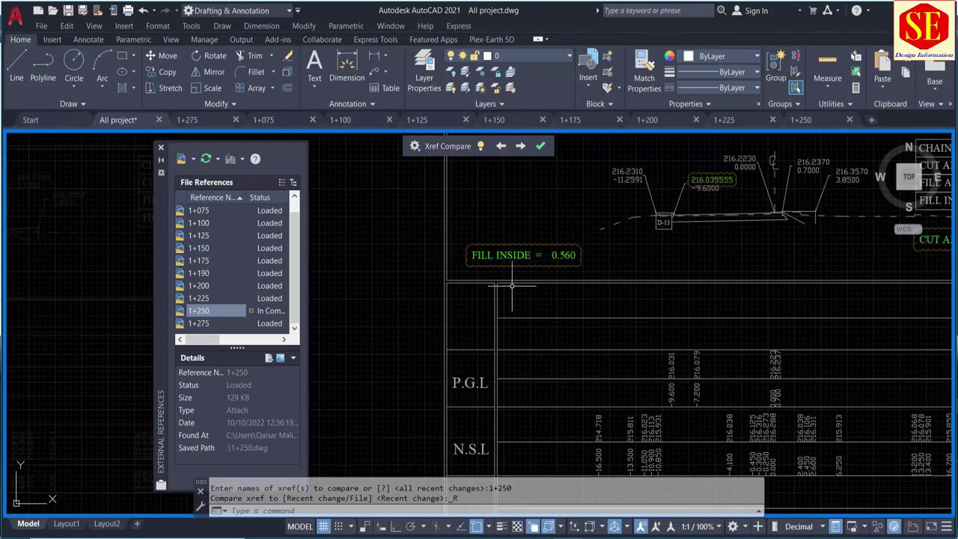
pyautogui.scroll(-2, 541, 281)
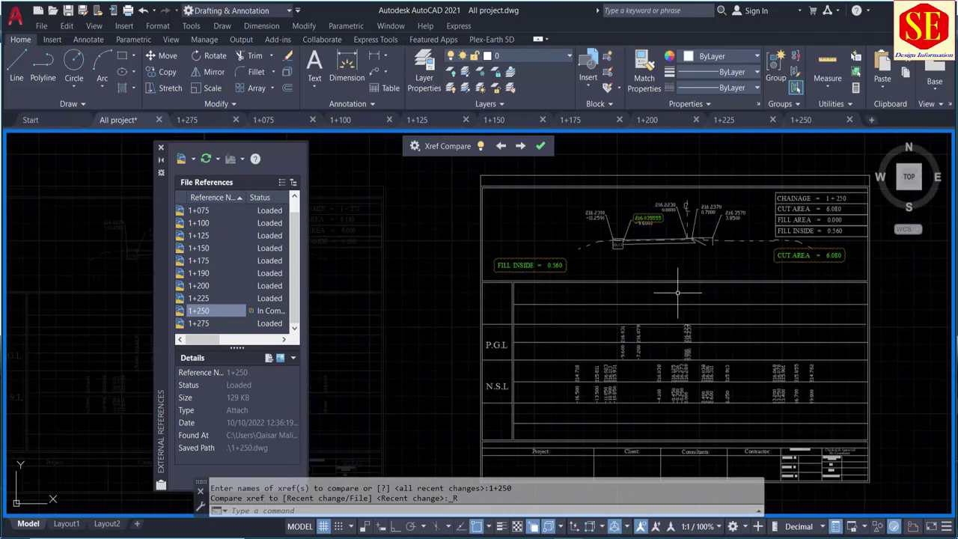
# - Step through the three clouded changes, then close Xref Compare
pyautogui.click(523, 149)
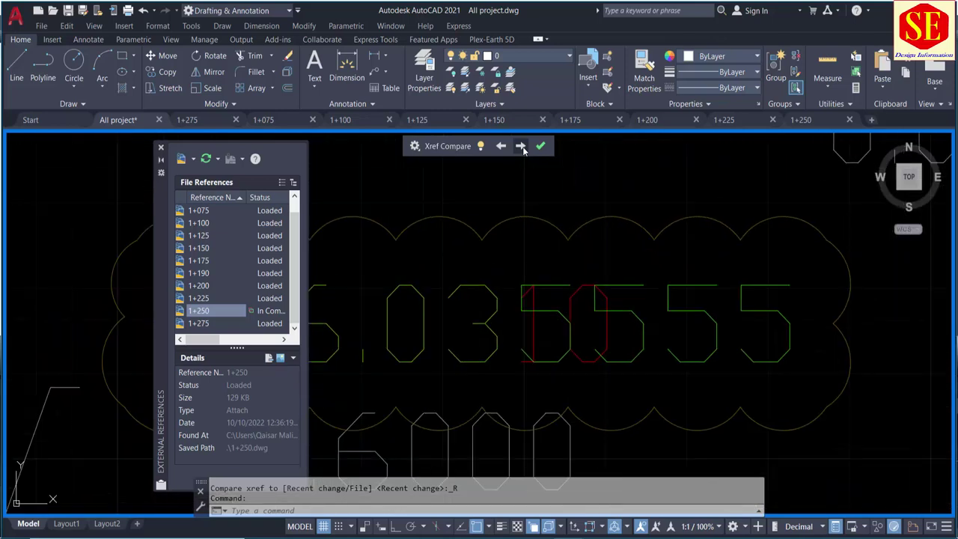
pyautogui.click(523, 150)
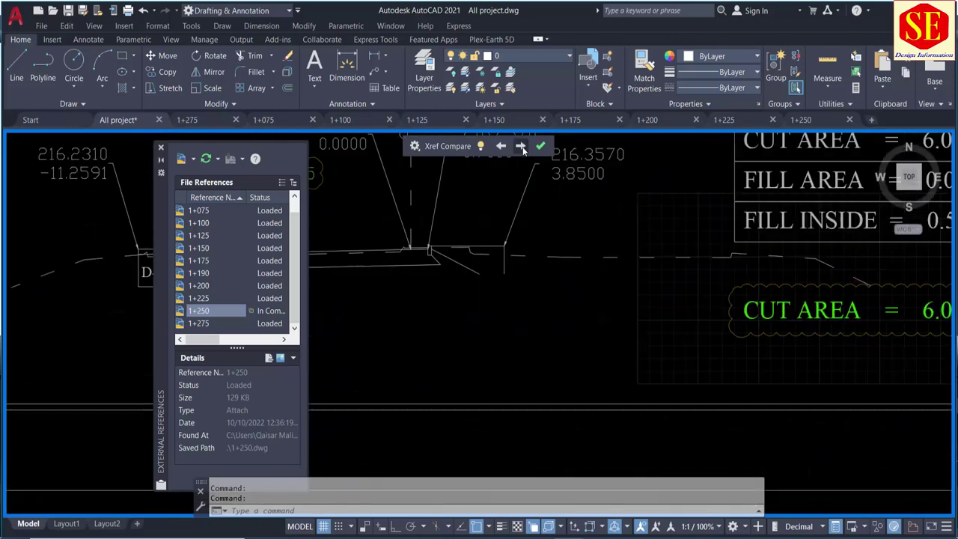
pyautogui.click(523, 149)
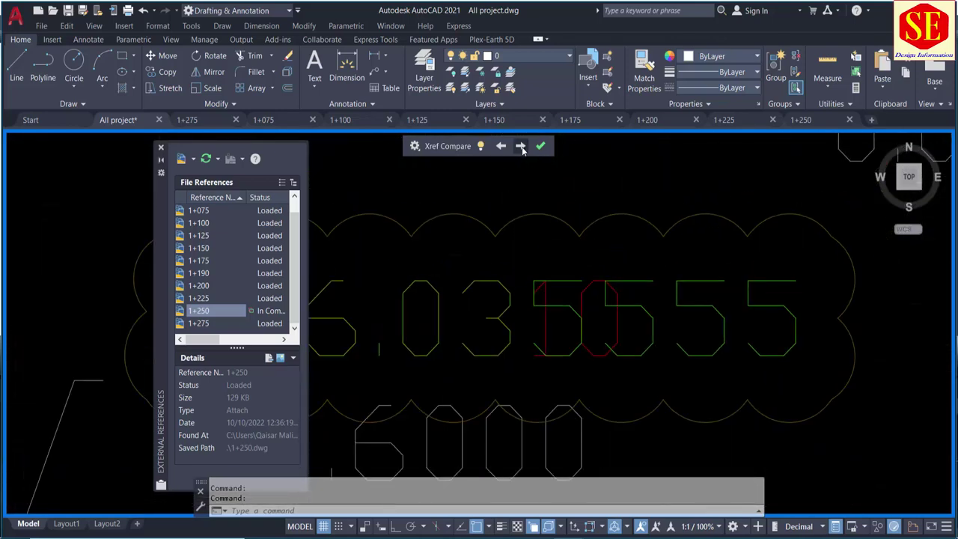
pyautogui.scroll(-2, 546, 201)
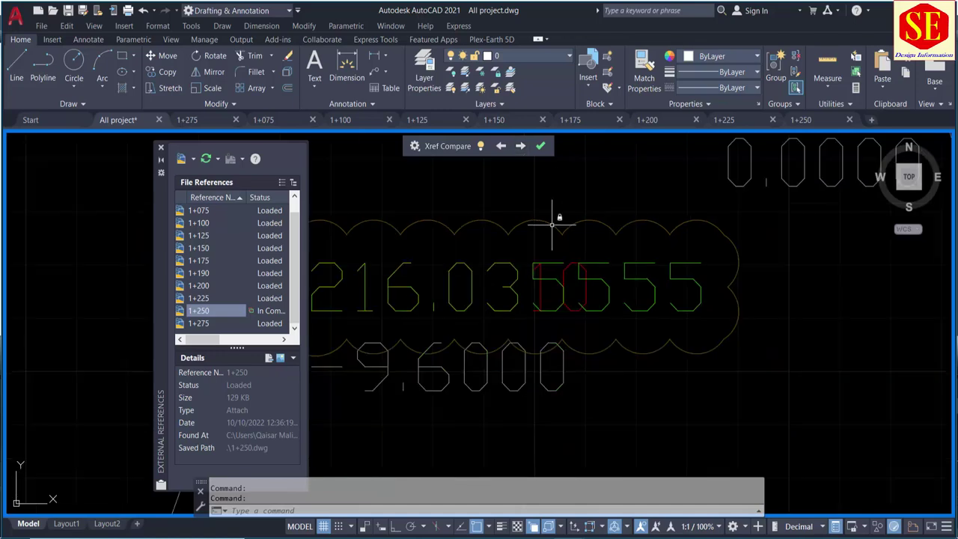
pyautogui.scroll(-3, 749, 240)
pyautogui.scroll(-1, 726, 278)
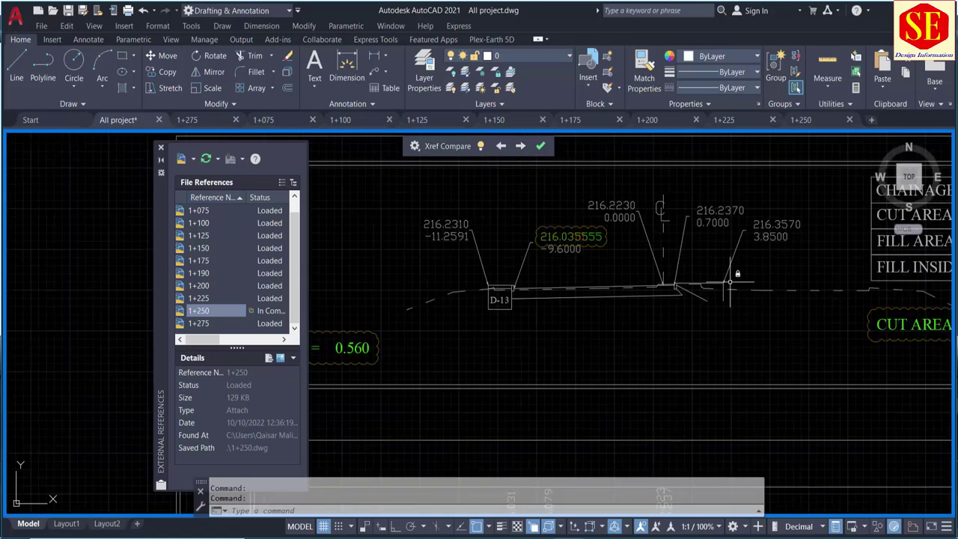
pyautogui.scroll(-1, 727, 278)
pyautogui.scroll(-1, 696, 283)
pyautogui.click(542, 146)
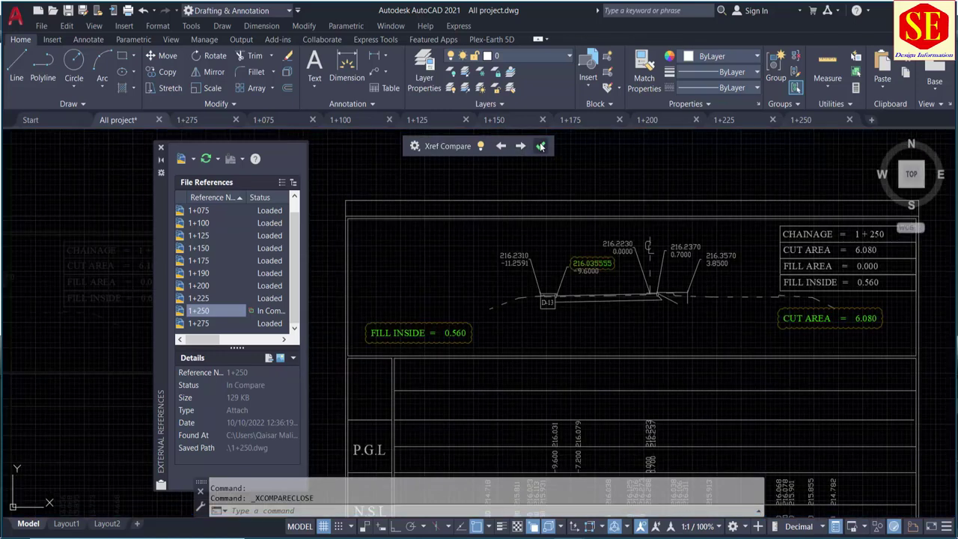
# - In 1+225, window-select the section profile and level labels and erase all 38 objects
pyautogui.scroll(-4, 750, 330)
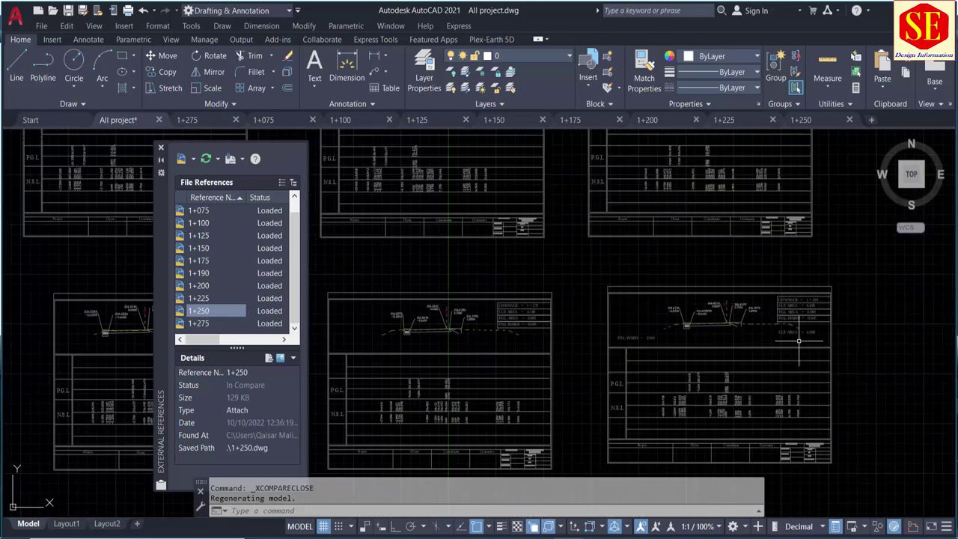
pyautogui.scroll(4, 798, 342)
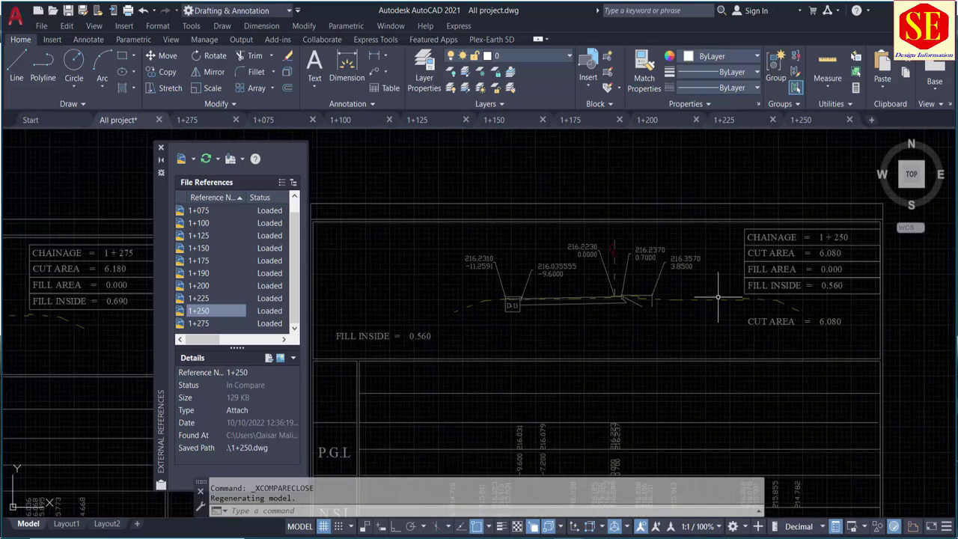
pyautogui.click(726, 120)
pyautogui.moveTo(569, 300); pyautogui.dragTo(817, 242, button='middle')
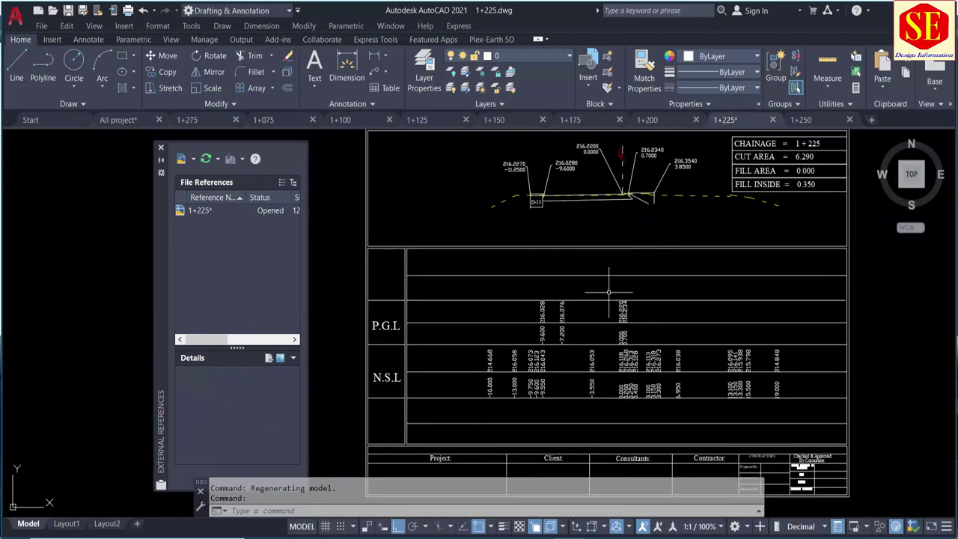
pyautogui.scroll(2, 609, 292)
pyautogui.scroll(2, 628, 277)
pyautogui.scroll(-2, 646, 266)
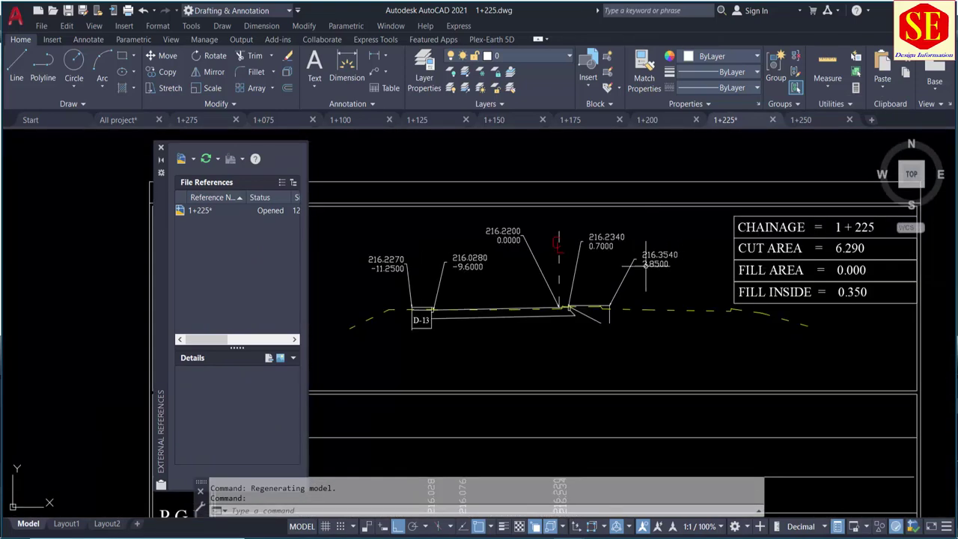
pyautogui.moveTo(645, 263); pyautogui.dragTo(720, 249, button='middle')
pyautogui.click(727, 209)
pyautogui.click(452, 329)
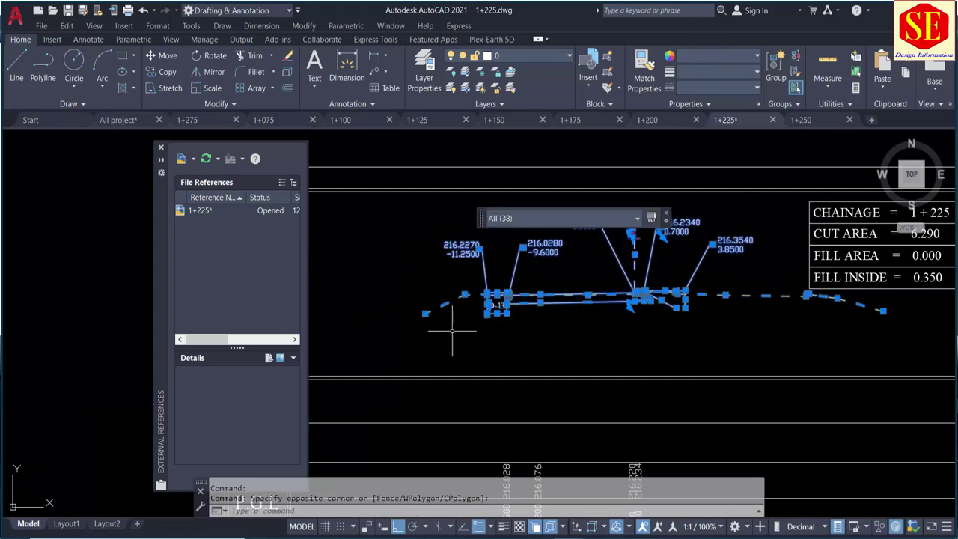
pyautogui.press('Delete')
# - Save 1+225.dwg and switch back to All project
pyautogui.scroll(-4, 456, 330)
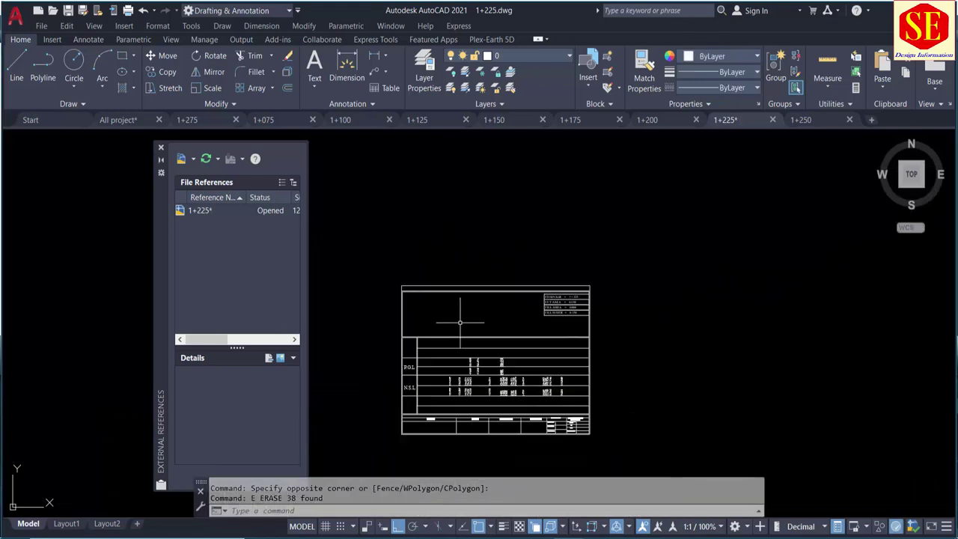
pyautogui.scroll(1, 523, 330)
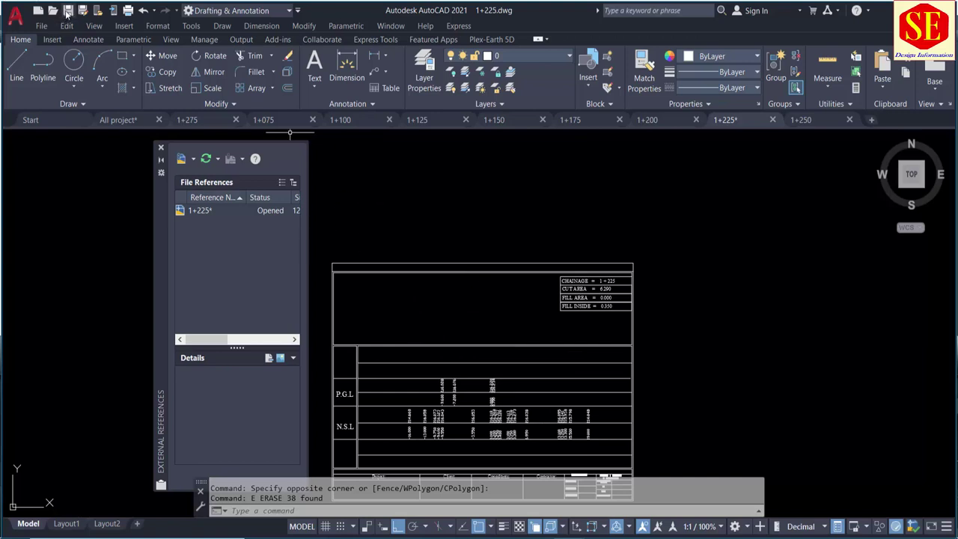
pyautogui.click(67, 11)
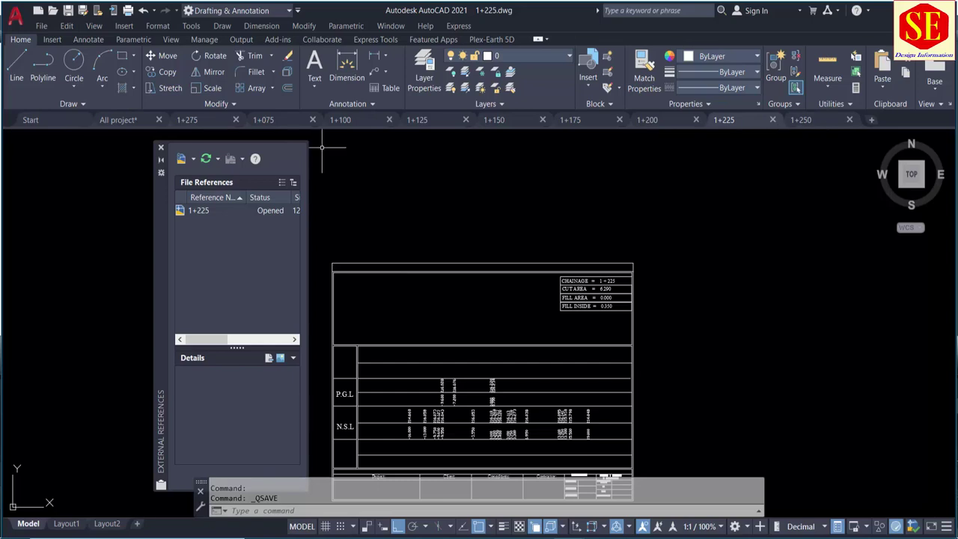
pyautogui.click(116, 119)
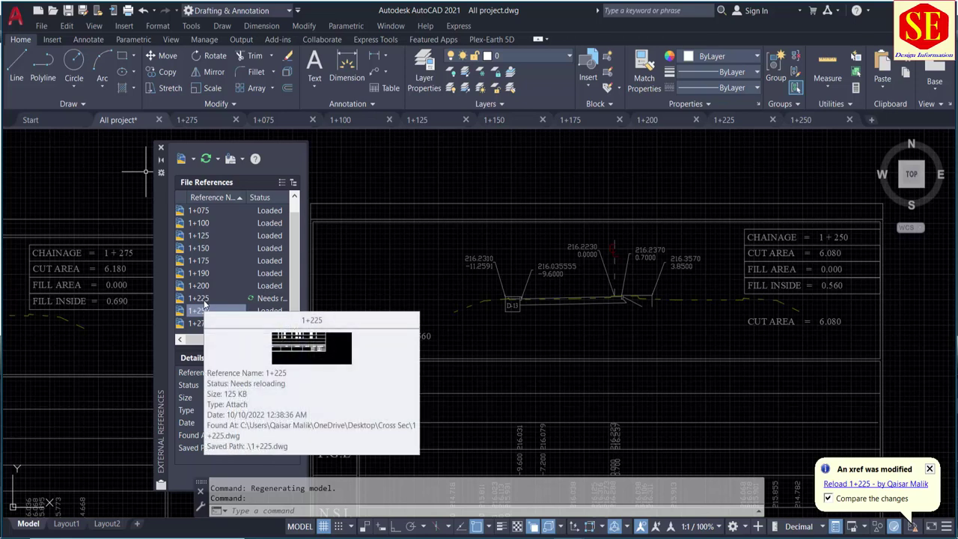
# - Select the 1+225 reference and locate its sheet in All project
pyautogui.click(203, 300)
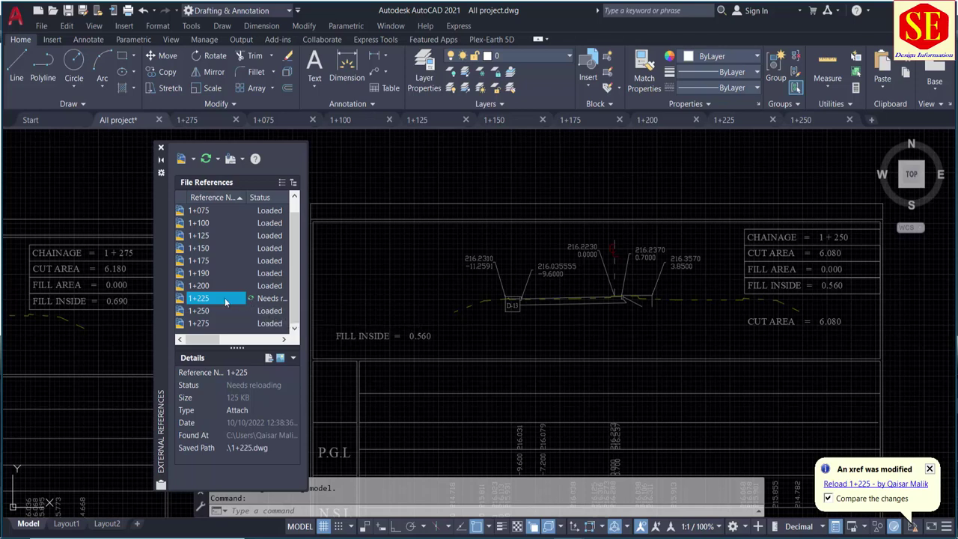
pyautogui.rightClick(225, 298)
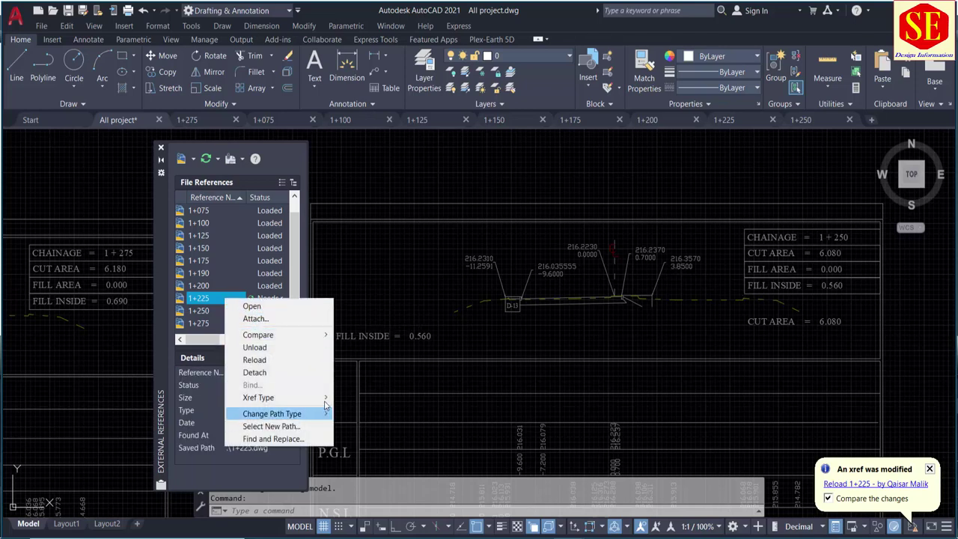
pyautogui.click(496, 336)
pyautogui.scroll(-5, 694, 178)
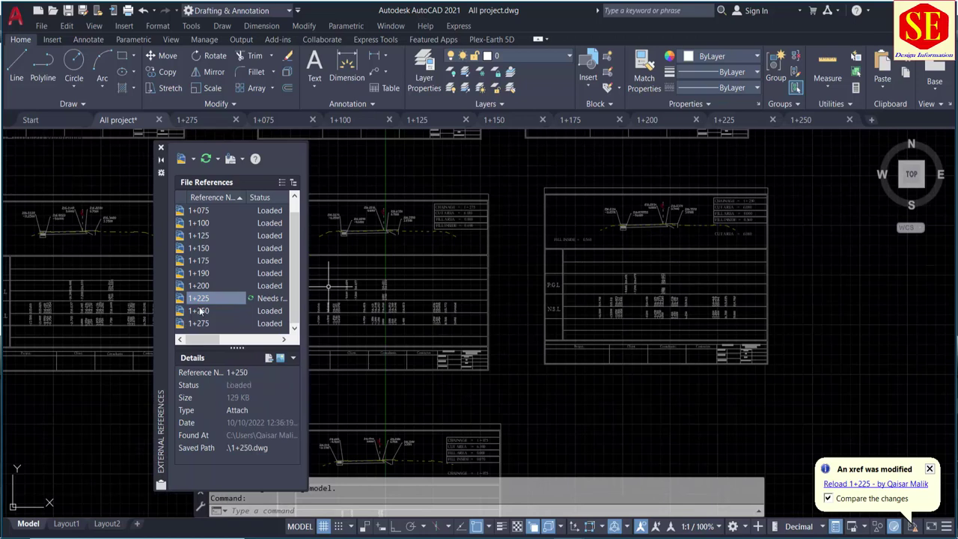
pyautogui.click(198, 298)
pyautogui.scroll(-4, 730, 284)
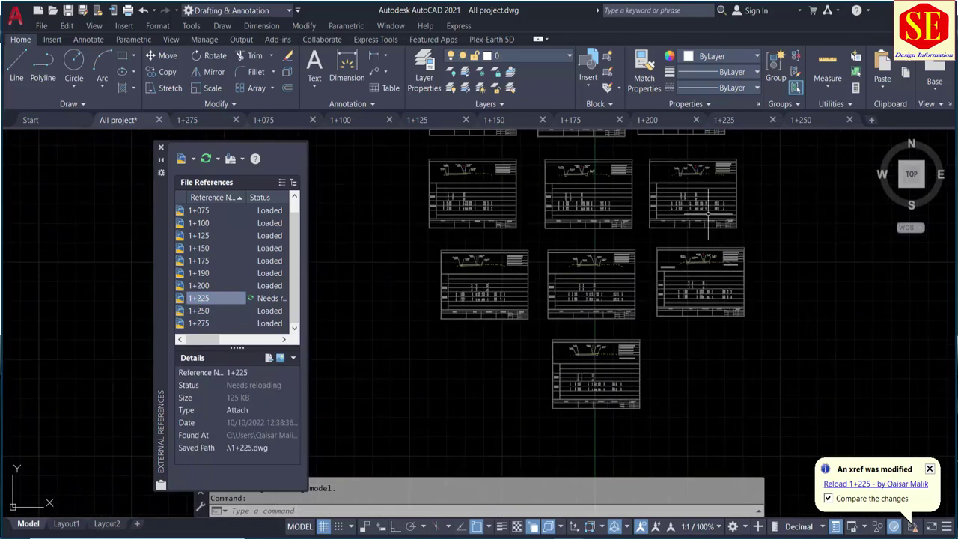
pyautogui.click(198, 298)
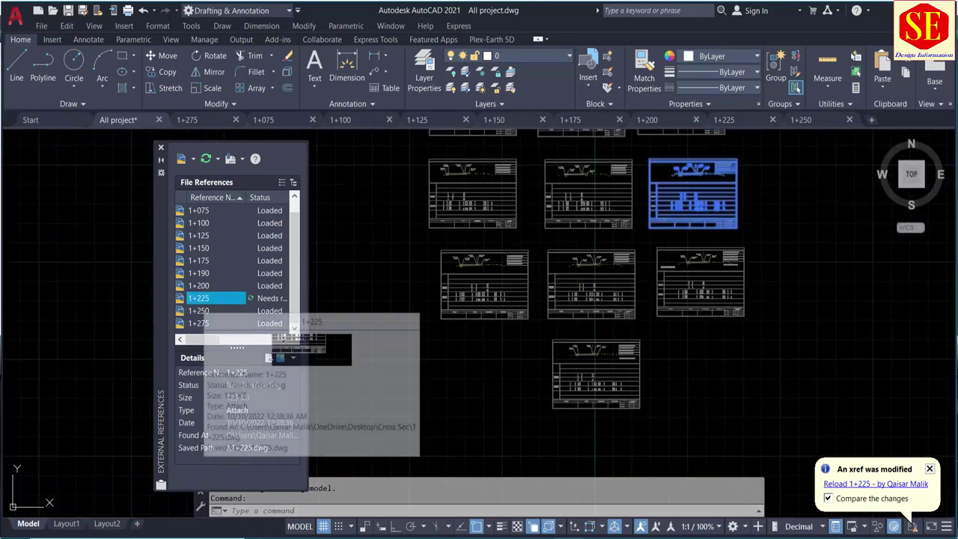
pyautogui.scroll(5, 693, 166)
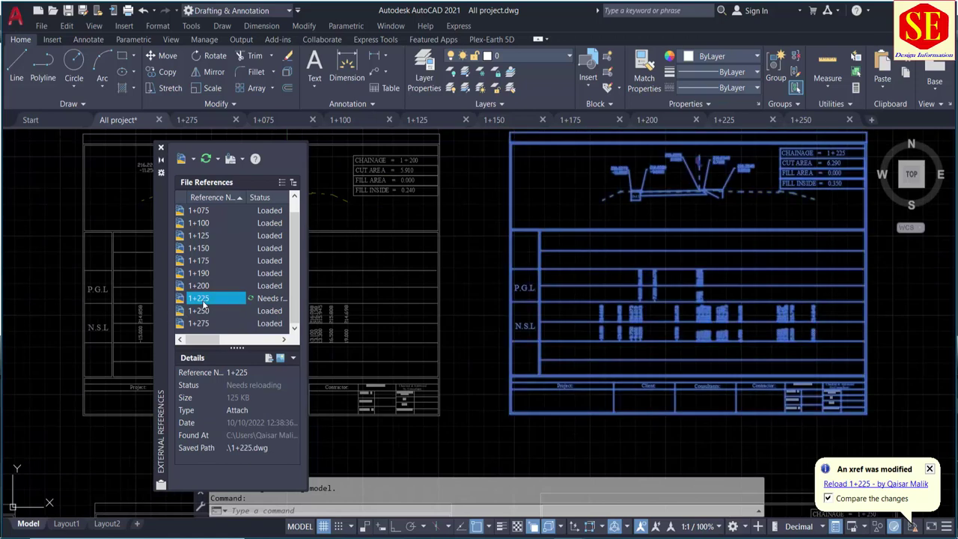
# - Reload the 1+225 reference, review the comparison, and close Xref Compare
pyautogui.click(204, 302)
pyautogui.rightClick(204, 302)
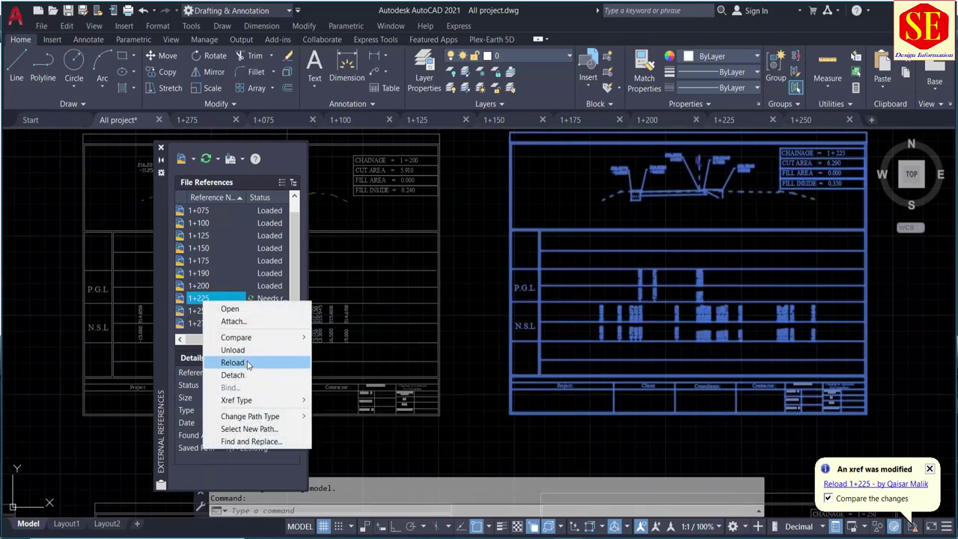
pyautogui.click(238, 362)
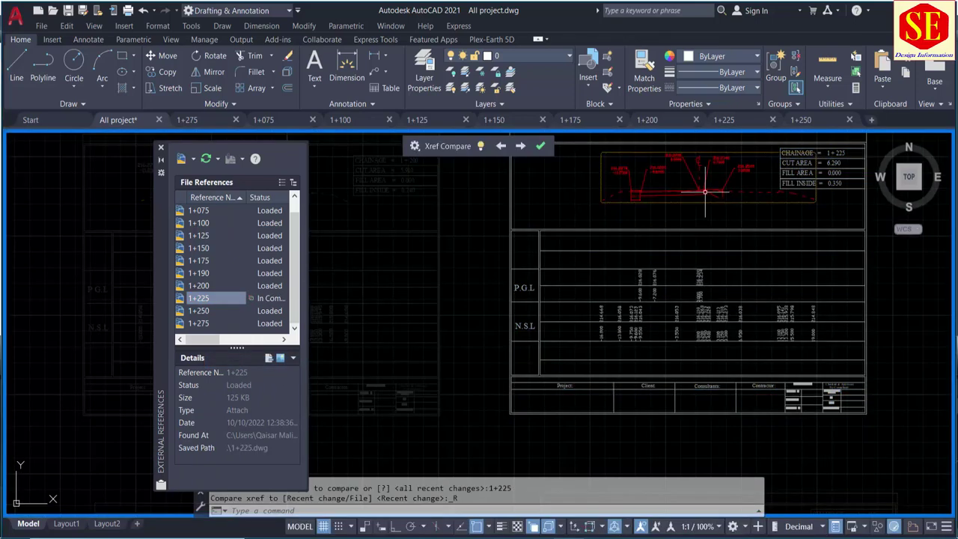
pyautogui.moveTo(696, 191); pyautogui.dragTo(678, 273, button='middle')
pyautogui.scroll(2, 677, 273)
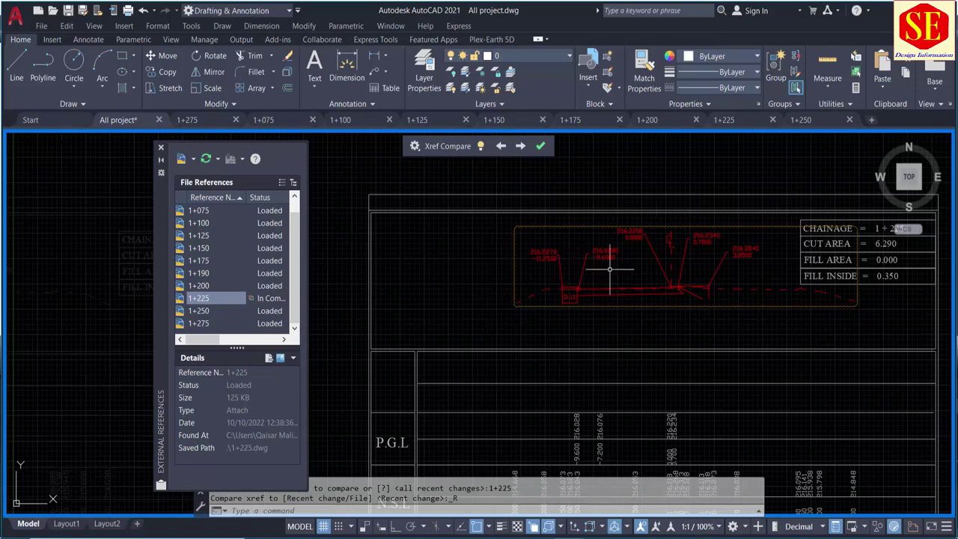
pyautogui.click(541, 146)
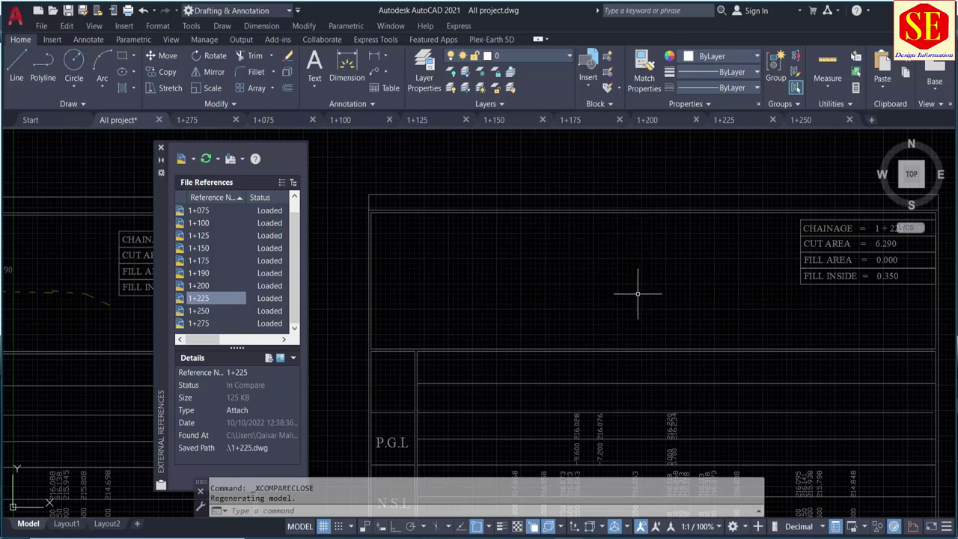
# - Close the saved All project drawing so the 1+275 section drawing is active
pyautogui.scroll(-8, 625, 142)
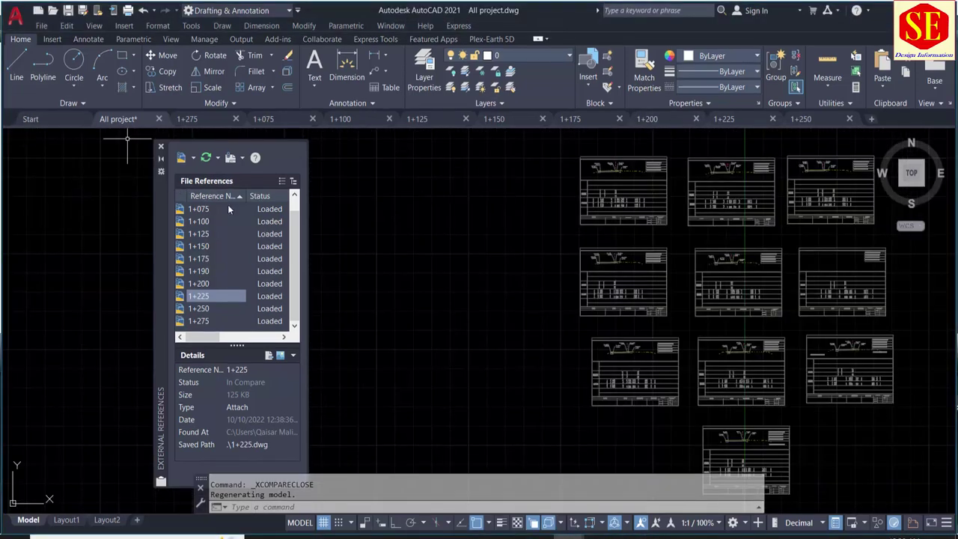
pyautogui.click(158, 118)
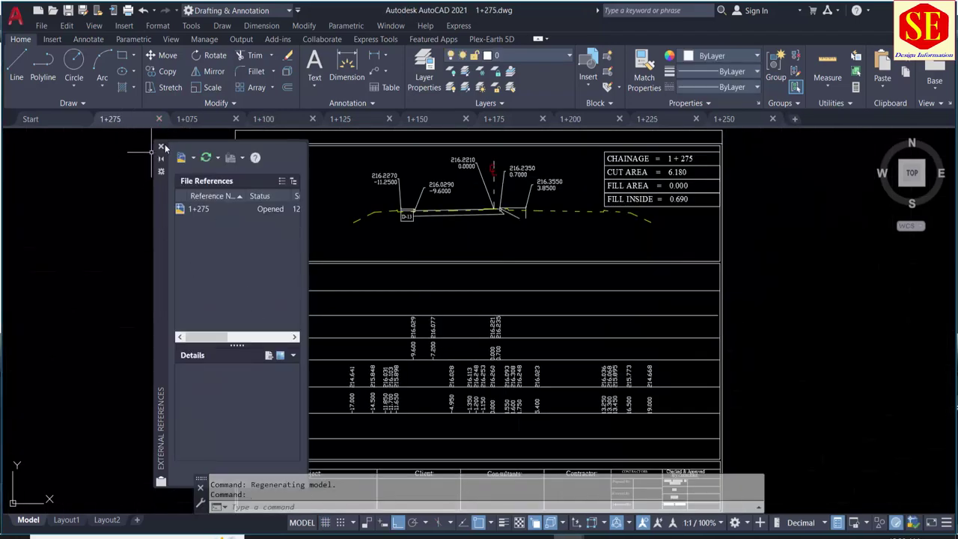
# - Move the D-13 tag in the 1+275 section to just below its box
pyautogui.click(160, 146)
pyautogui.moveTo(451, 240); pyautogui.dragTo(419, 320, button='middle')
pyautogui.scroll(3, 421, 300)
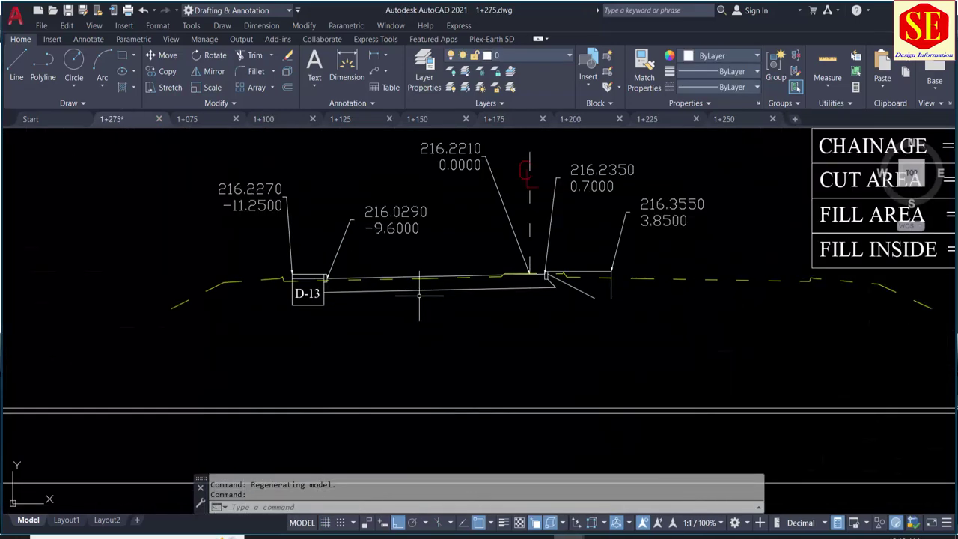
pyautogui.scroll(3, 427, 299)
pyautogui.write('c')
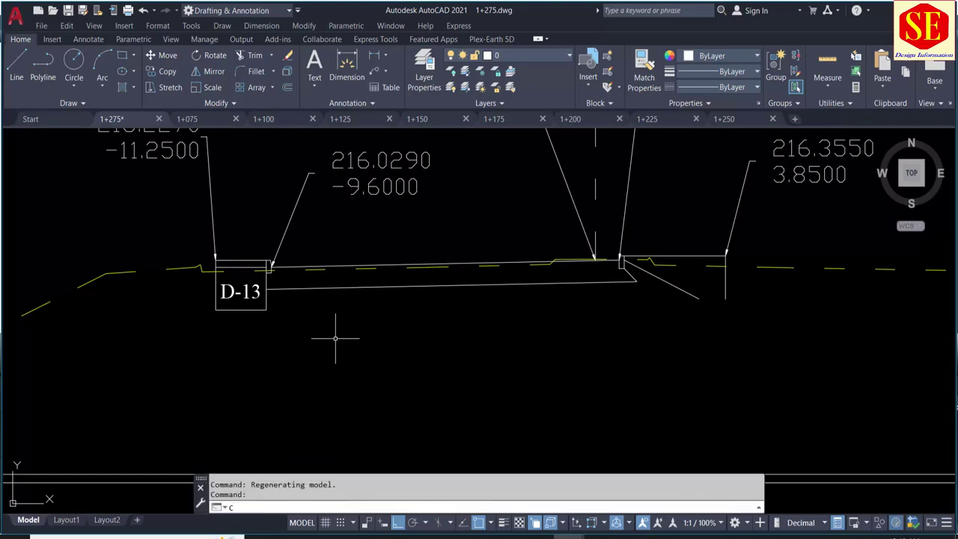
pyautogui.press('Return')
pyautogui.click(240, 292)
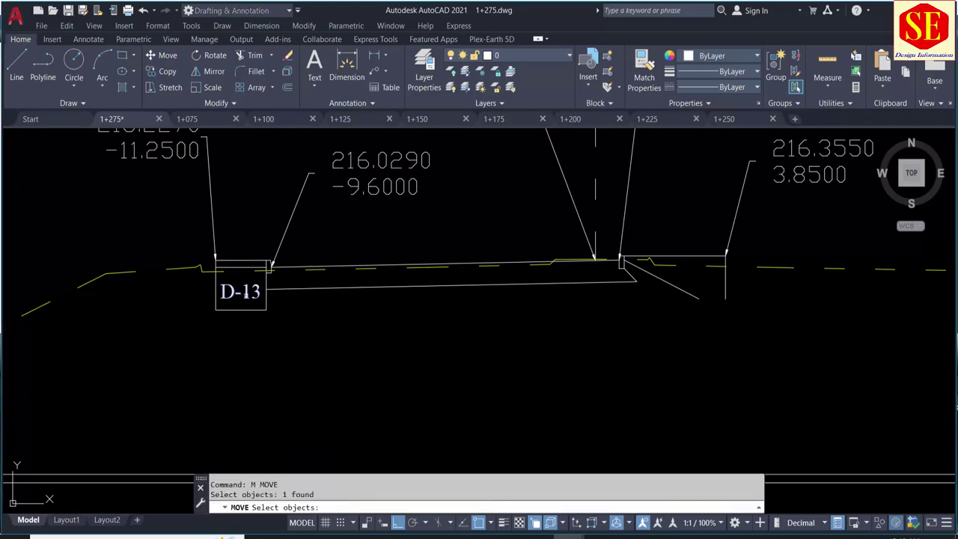
pyautogui.press('Return')
pyautogui.click(336, 330)
pyautogui.click(329, 367)
# - Move the 216.0290 elevation label beside the 216.2210 label
pyautogui.scroll(-4, 330, 359)
pyautogui.press('Return')
pyautogui.click(353, 283)
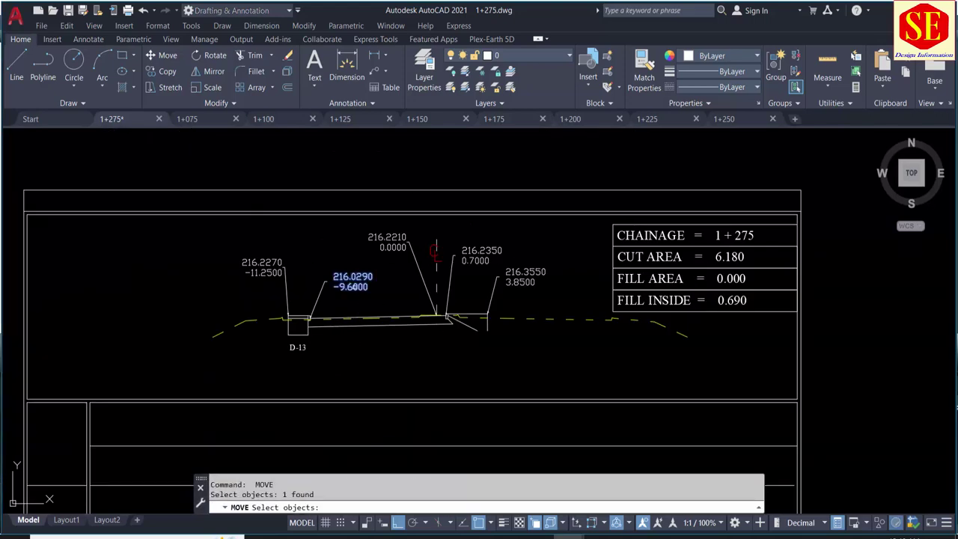
pyautogui.press('Return')
pyautogui.click(374, 378)
pyautogui.click(370, 345)
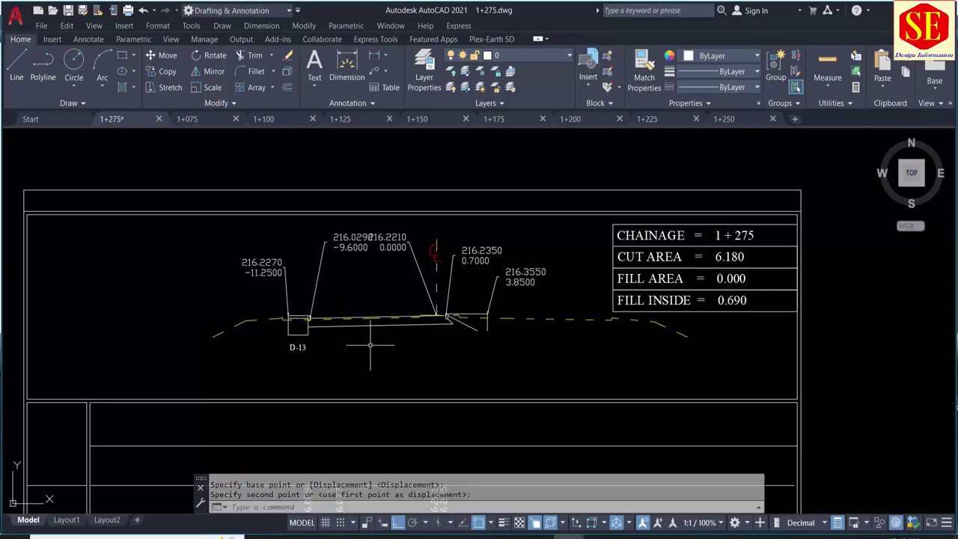
# - Move the -9.600, -7.200, 0.000 and 0.700 values into the upper data row
pyautogui.scroll(2, 381, 325)
pyautogui.scroll(-5, 439, 267)
pyautogui.scroll(8, 410, 354)
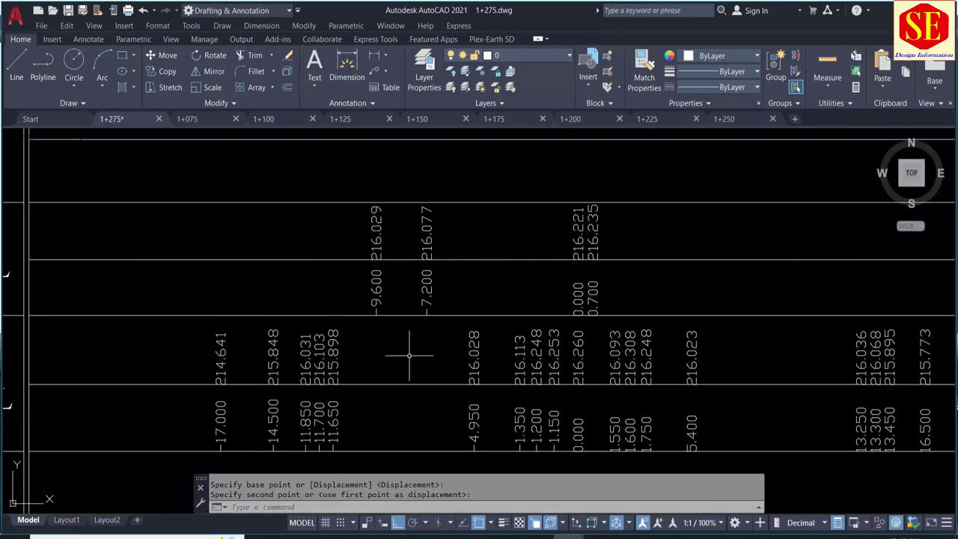
pyautogui.press('Return')
pyautogui.click(464, 271)
pyautogui.click(315, 300)
pyautogui.click(631, 285)
pyautogui.click(530, 322)
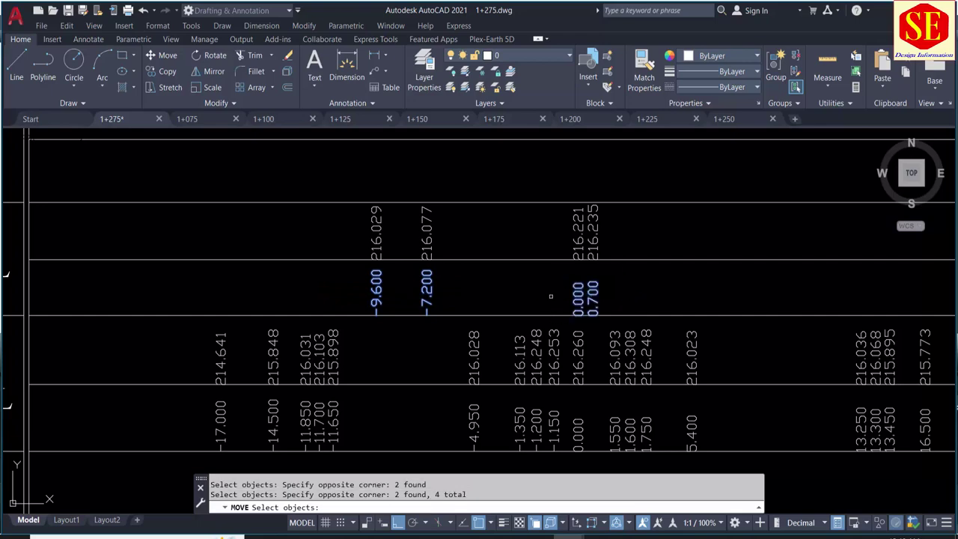
pyautogui.press('Return')
pyautogui.click(552, 282)
pyautogui.scroll(-4, 539, 284)
pyautogui.click(539, 238)
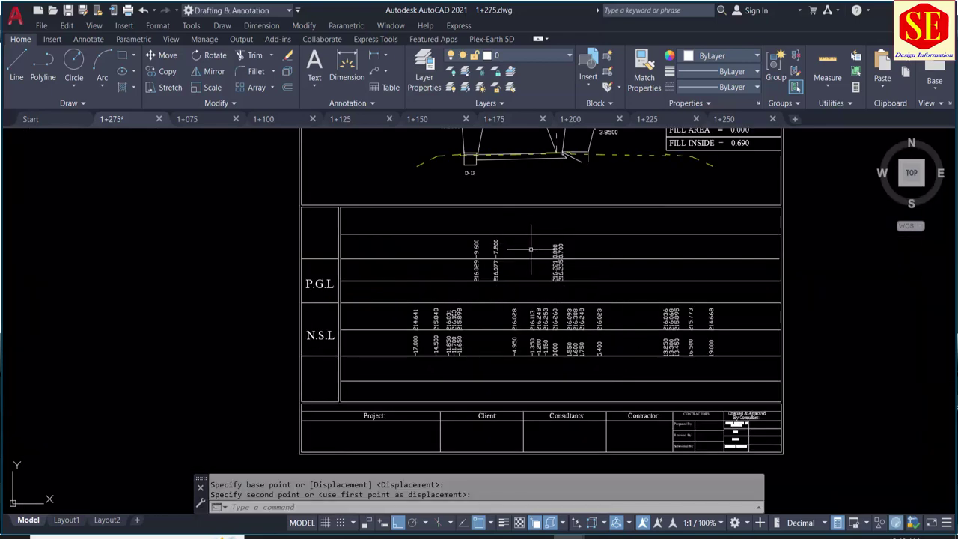
# - Save the 1+275 drawing and close the 1+250 drawing
pyautogui.click(67, 11)
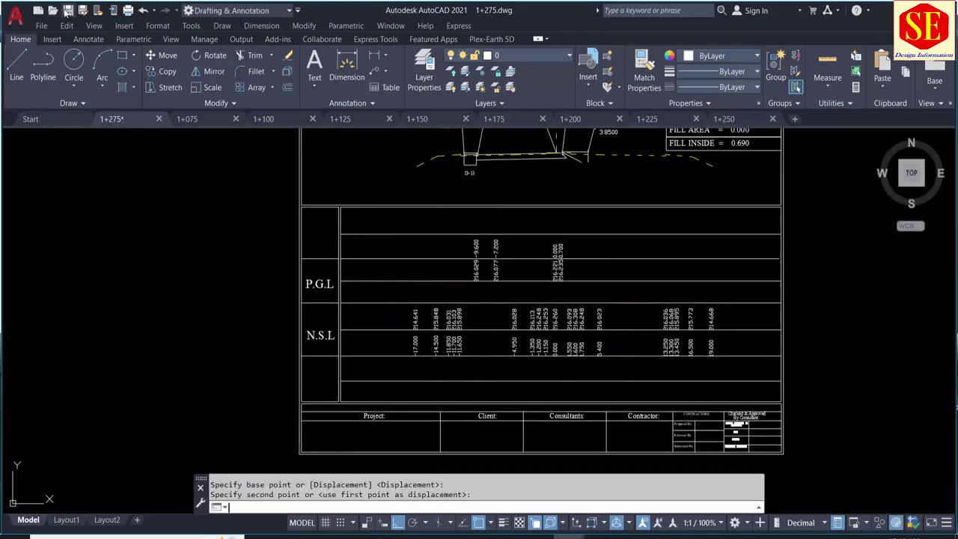
pyautogui.click(752, 118)
pyautogui.click(770, 119)
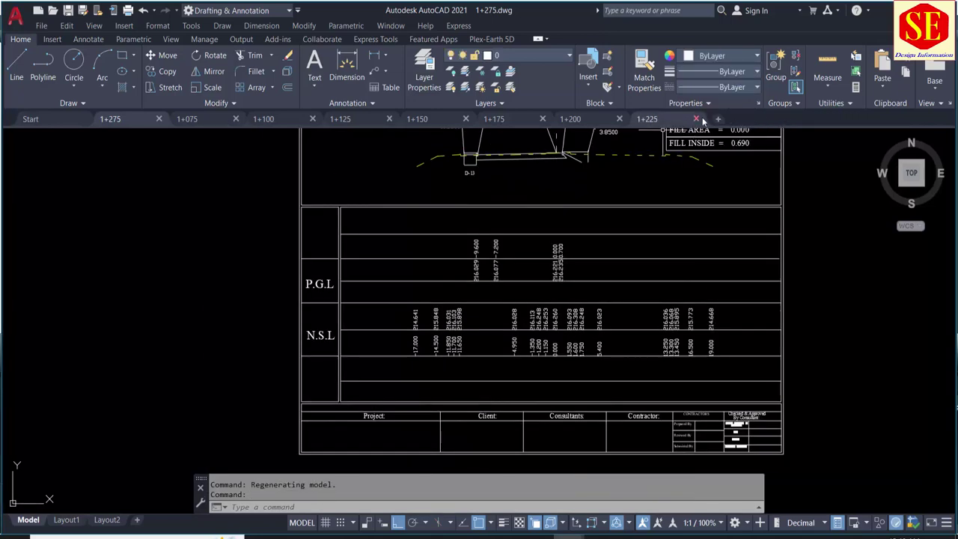
# - Close the 1+225 cross-section drawing
pyautogui.click(648, 119)
pyautogui.click(696, 119)
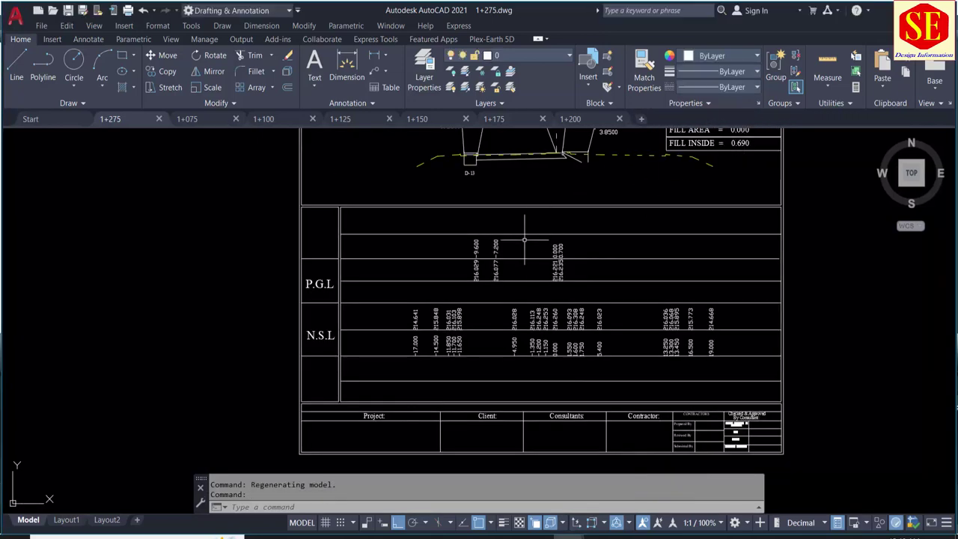
pyautogui.moveTo(556, 128); pyautogui.dragTo(527, 264, button='middle')
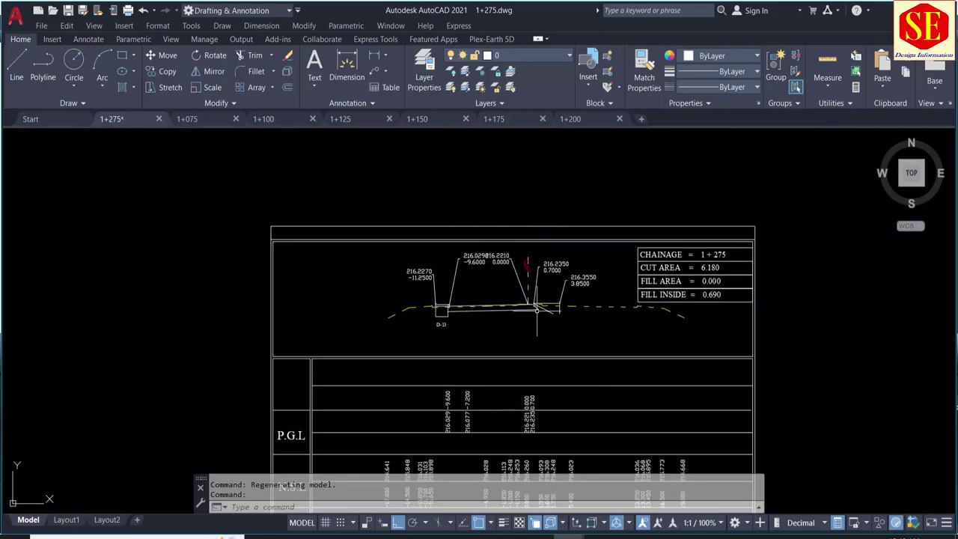
# - Move the 1+275 section objects lower on the sheet
pyautogui.write('m')
pyautogui.press('Return')
pyautogui.click(597, 287)
pyautogui.click(543, 254)
pyautogui.press('Return')
pyautogui.click(442, 181)
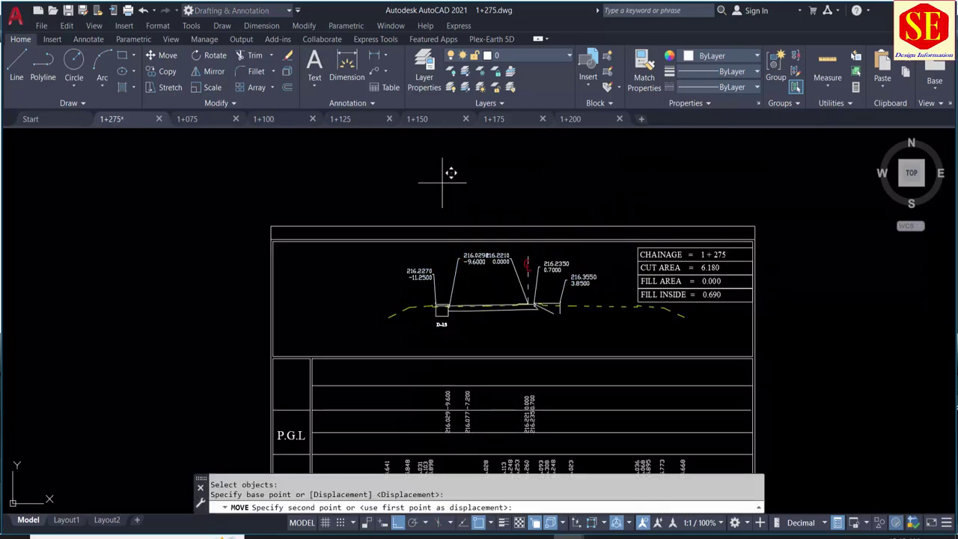
pyautogui.click(461, 225)
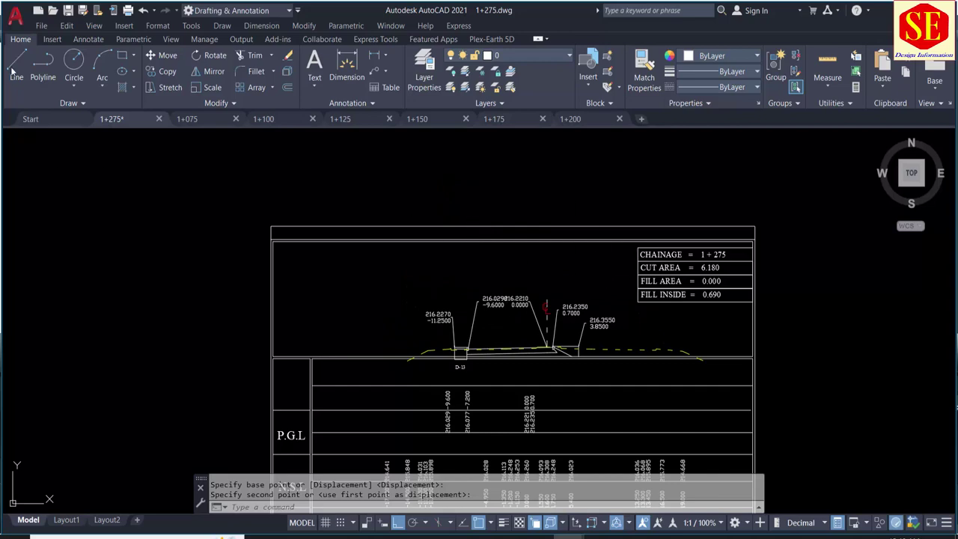
# - Save the 1+275 drawing and close the 1+200 and 1+175 drawings
pyautogui.click(68, 11)
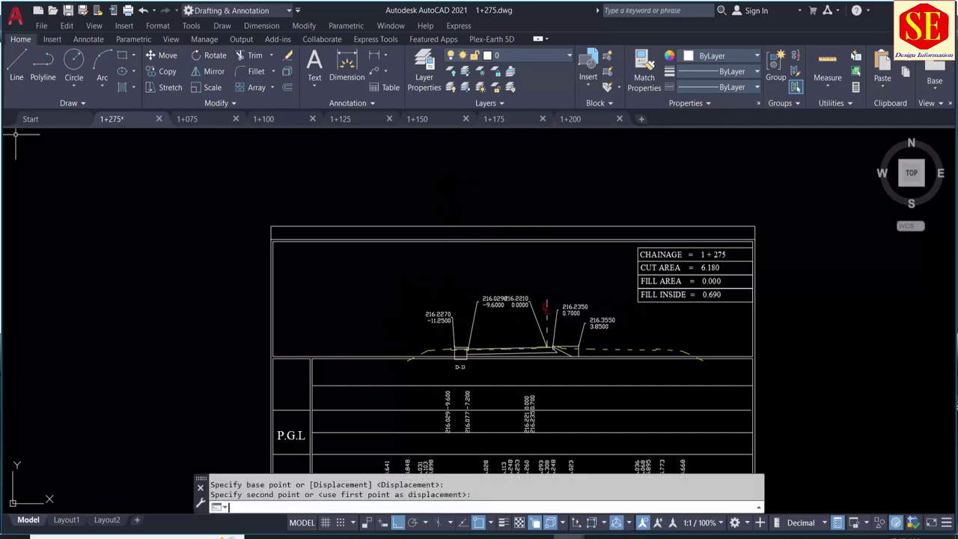
pyautogui.click(620, 119)
pyautogui.scroll(2, 488, 272)
pyautogui.scroll(1, 515, 285)
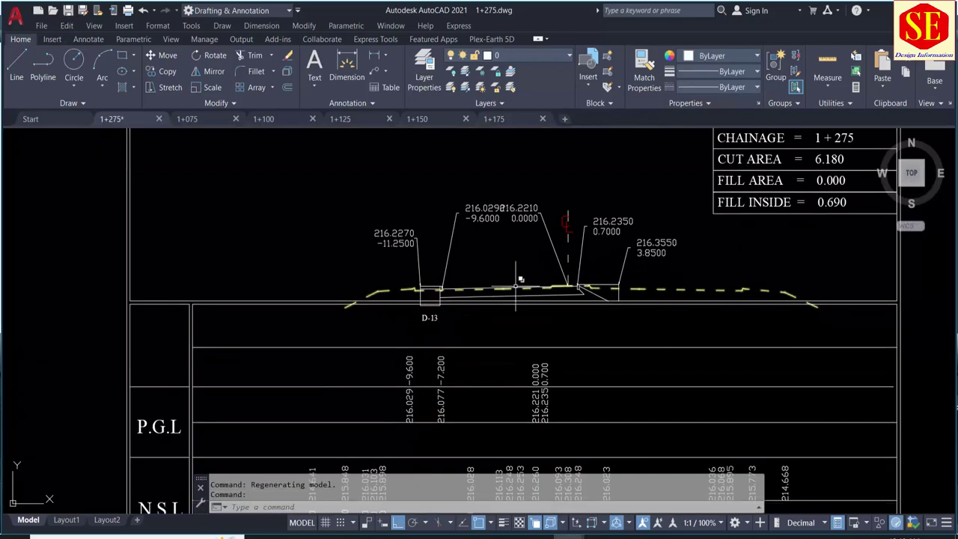
pyautogui.click(542, 118)
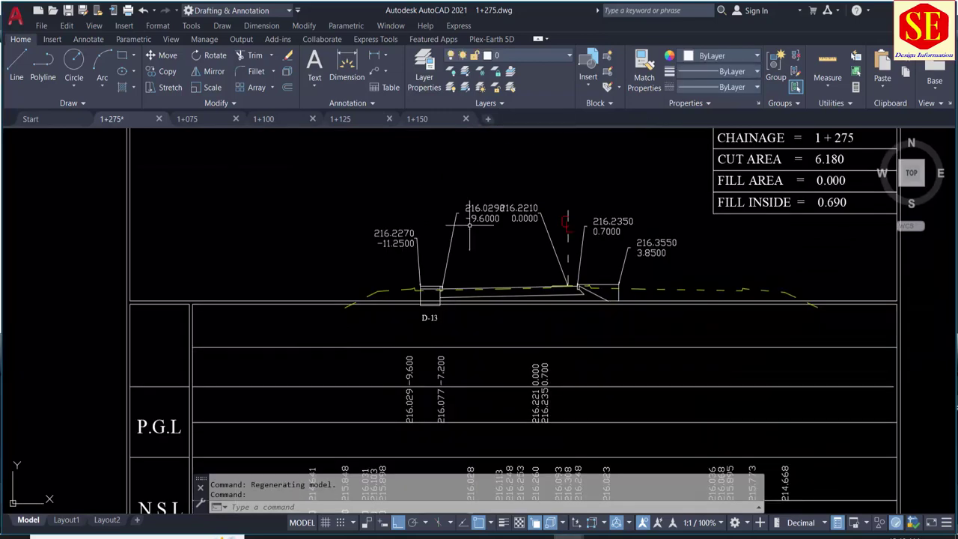
# - Move the 1+275 elevation labels upward, then close the 1+150 and 1+125 drawings
pyautogui.write('m')
pyautogui.press('Return')
pyautogui.click(679, 185)
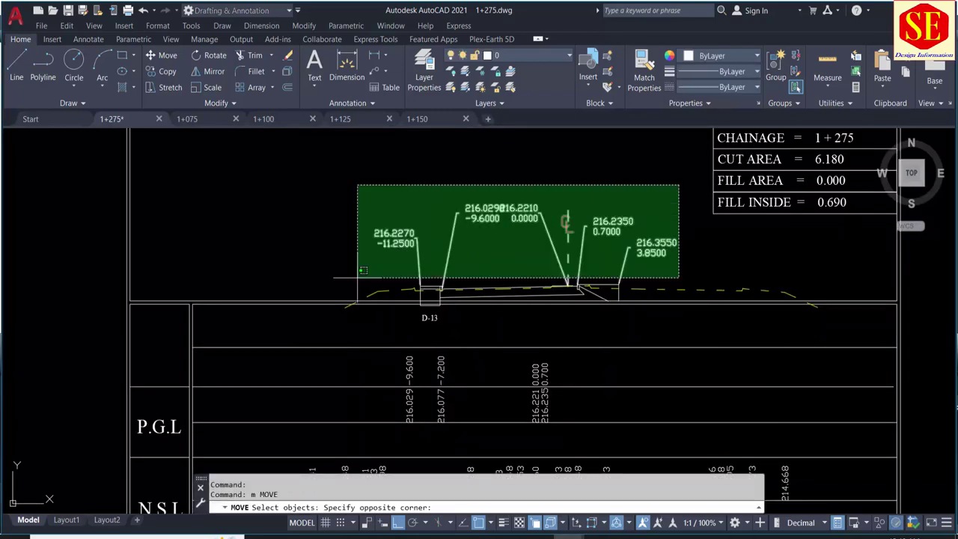
pyautogui.click(363, 269)
pyautogui.press('Return')
pyautogui.click(309, 256)
pyautogui.scroll(-4, 310, 256)
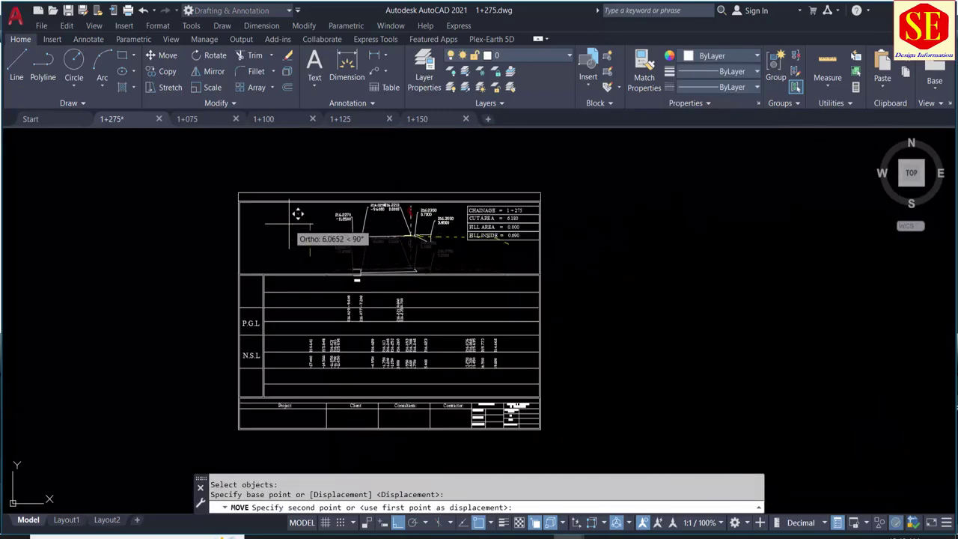
pyautogui.click(298, 221)
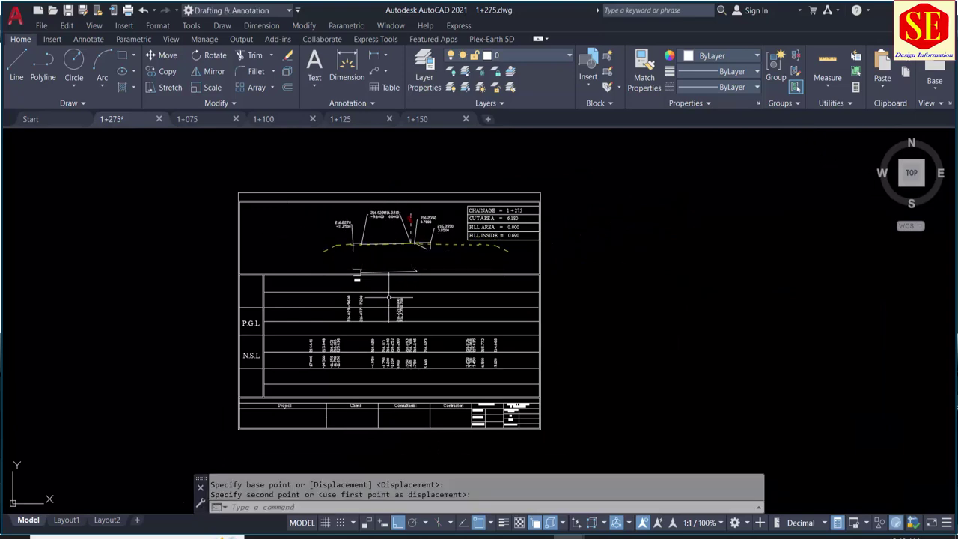
pyautogui.click(466, 118)
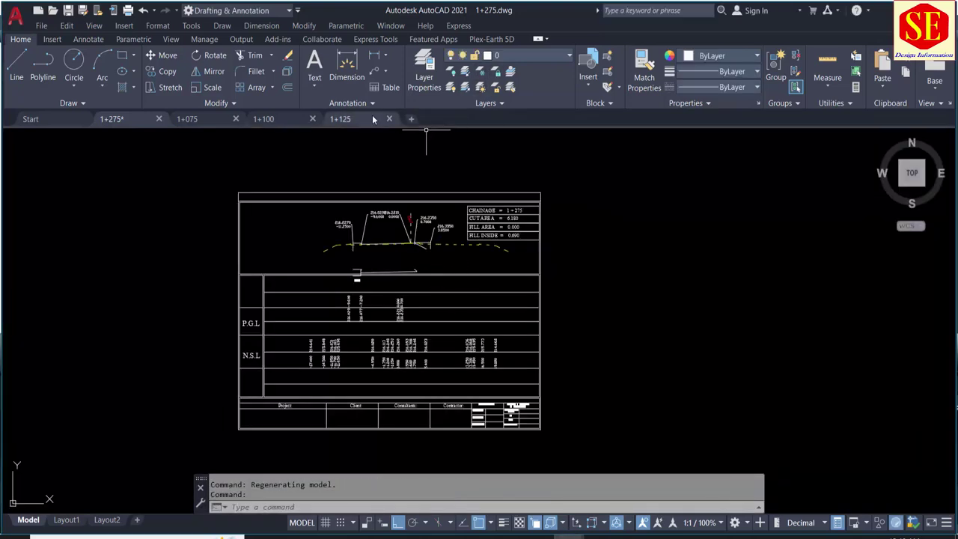
pyautogui.click(389, 118)
# - Move the top labels of the 1+275 section lower on the section
pyautogui.scroll(2, 394, 232)
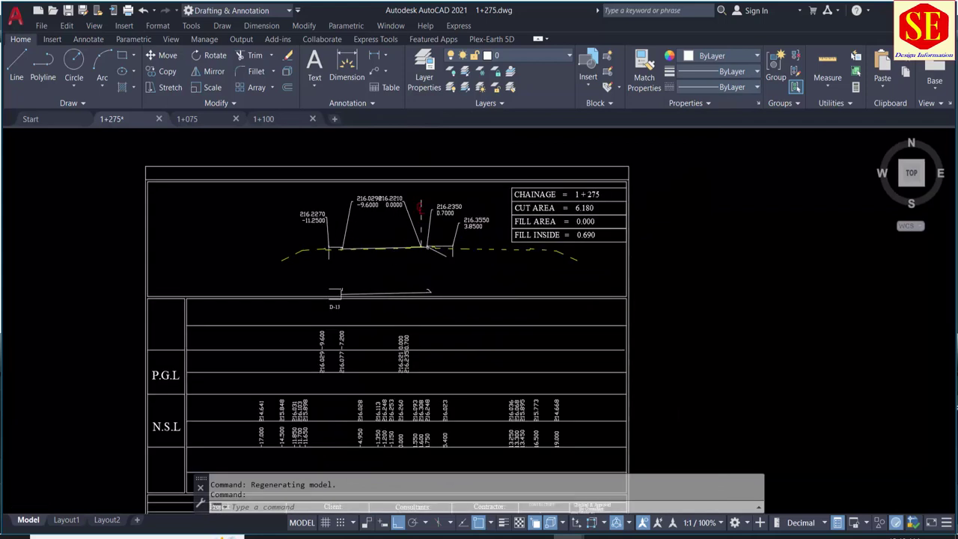
pyautogui.scroll(1, 363, 248)
pyautogui.write('m')
pyautogui.press('Return')
pyautogui.click(458, 158)
pyautogui.click(360, 237)
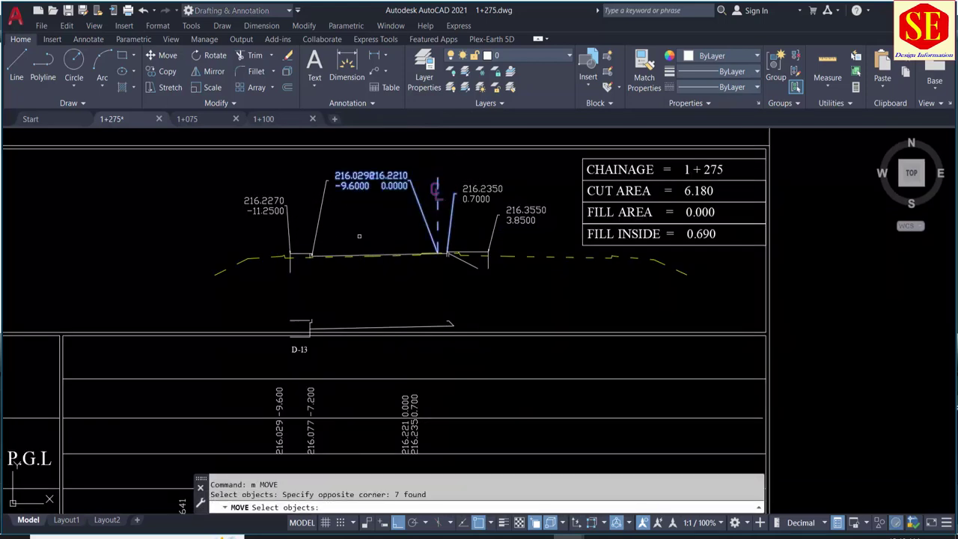
pyautogui.press('Return')
pyautogui.click(352, 216)
pyautogui.click(360, 247)
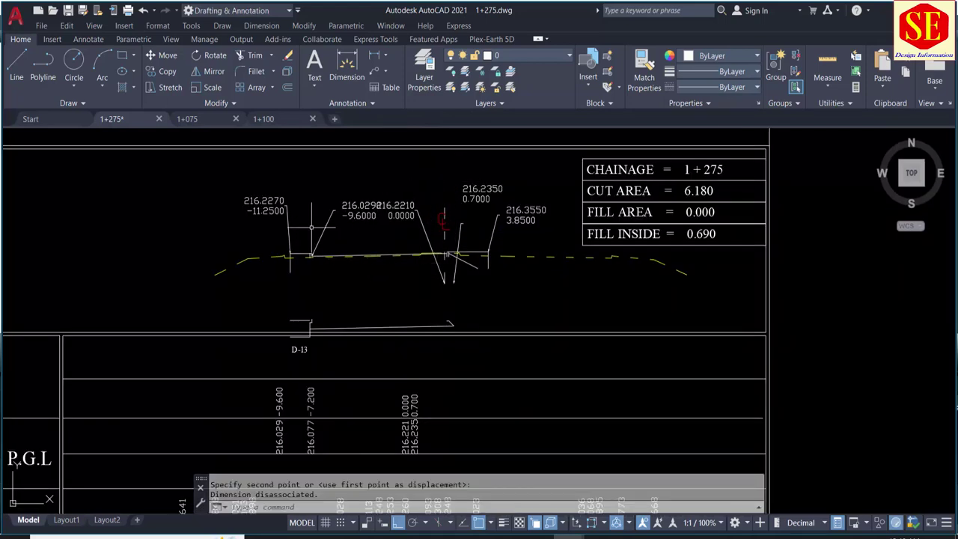
# - Save 1+275, then close the 1+100, 1+075 and 1+275 drawings
pyautogui.click(68, 10)
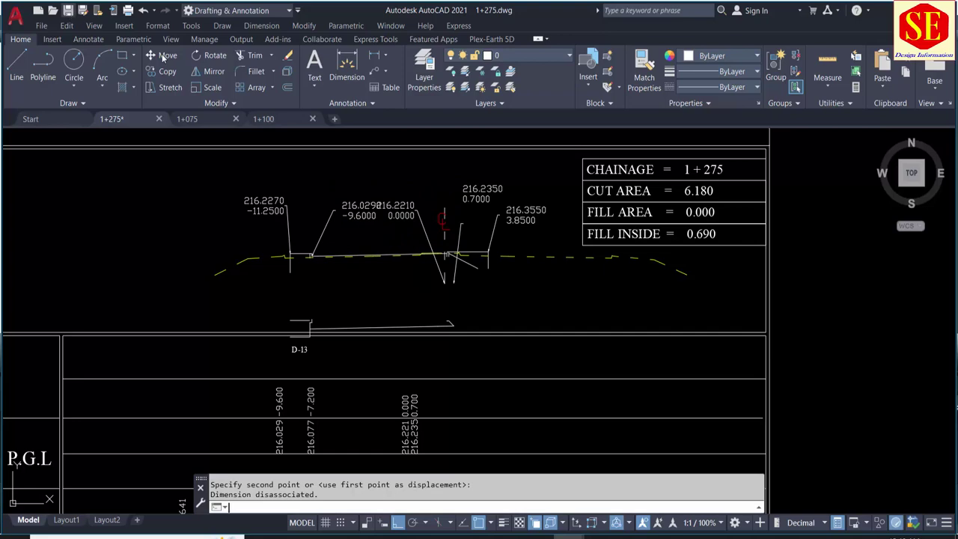
pyautogui.click(314, 120)
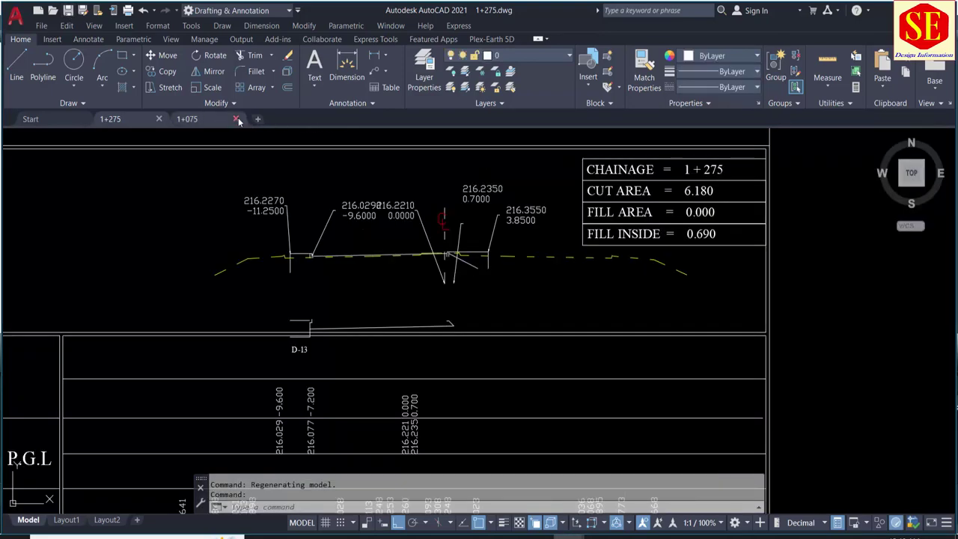
pyautogui.click(237, 120)
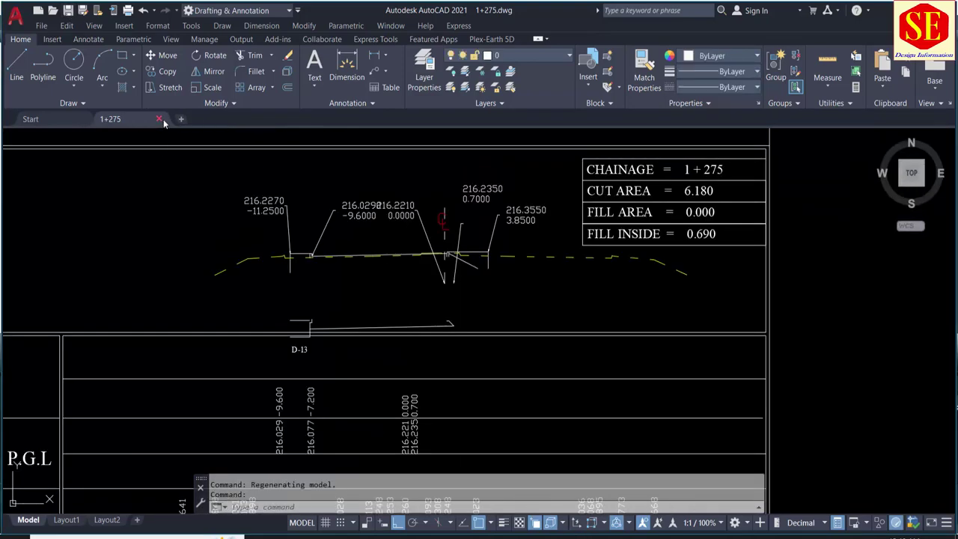
pyautogui.click(158, 120)
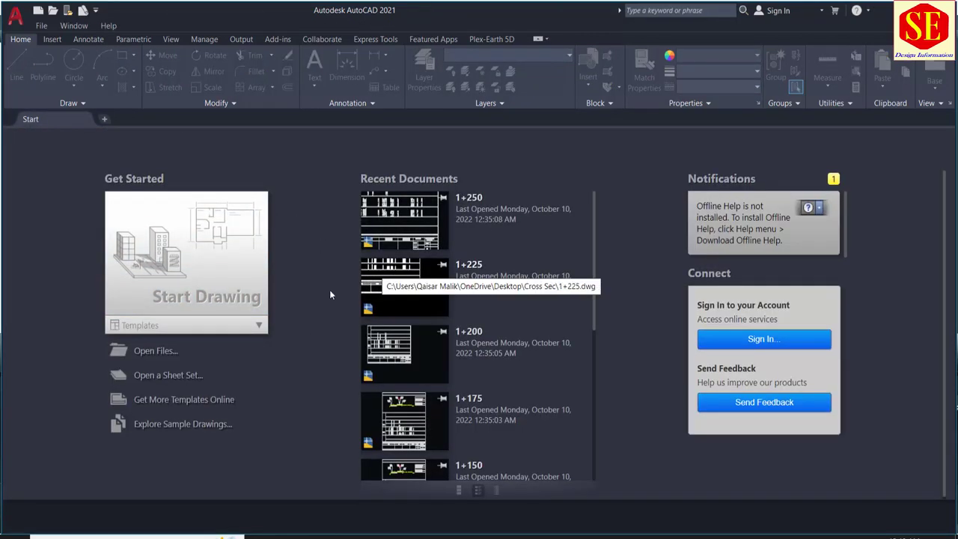
# - Open All project.dwg from the Cross Sec folder through the Select File dialog
pyautogui.click(54, 12)
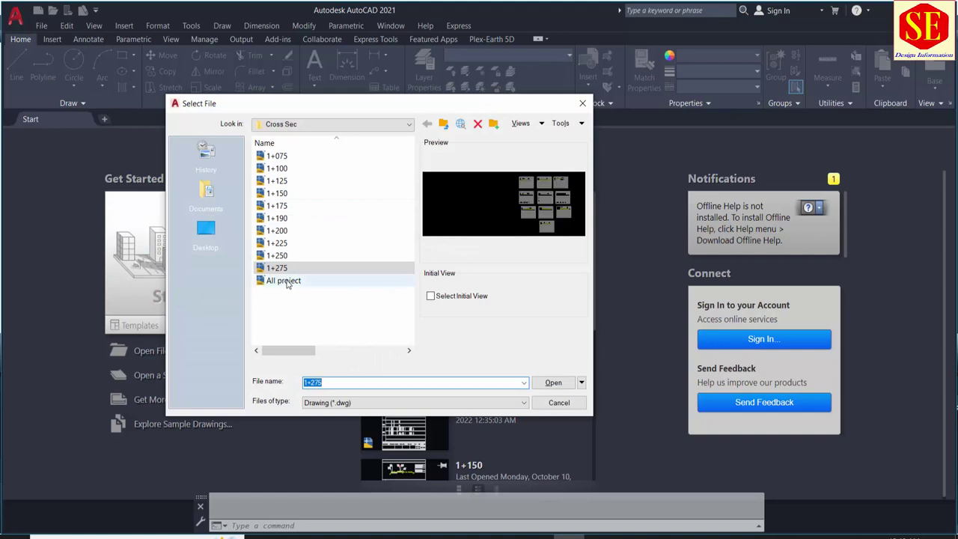
pyautogui.click(286, 281)
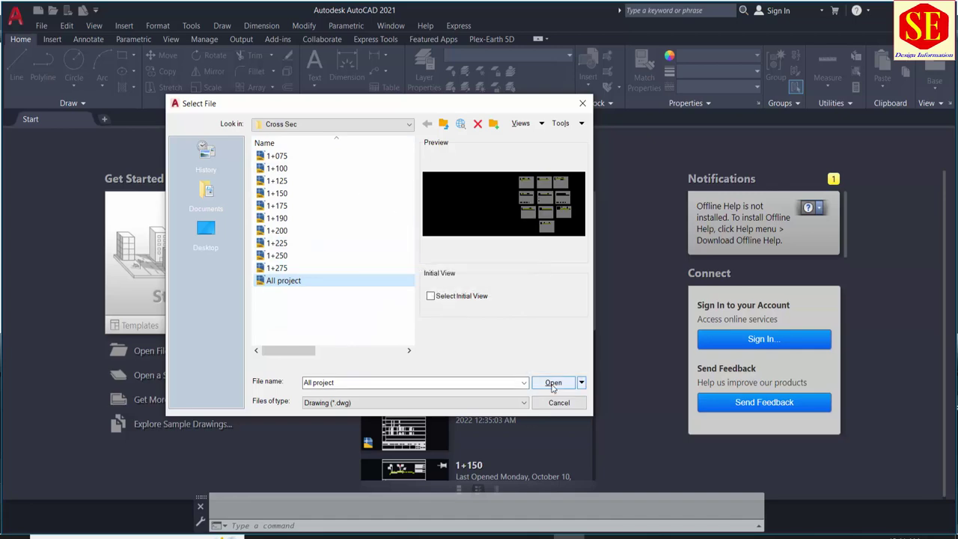
pyautogui.click(553, 383)
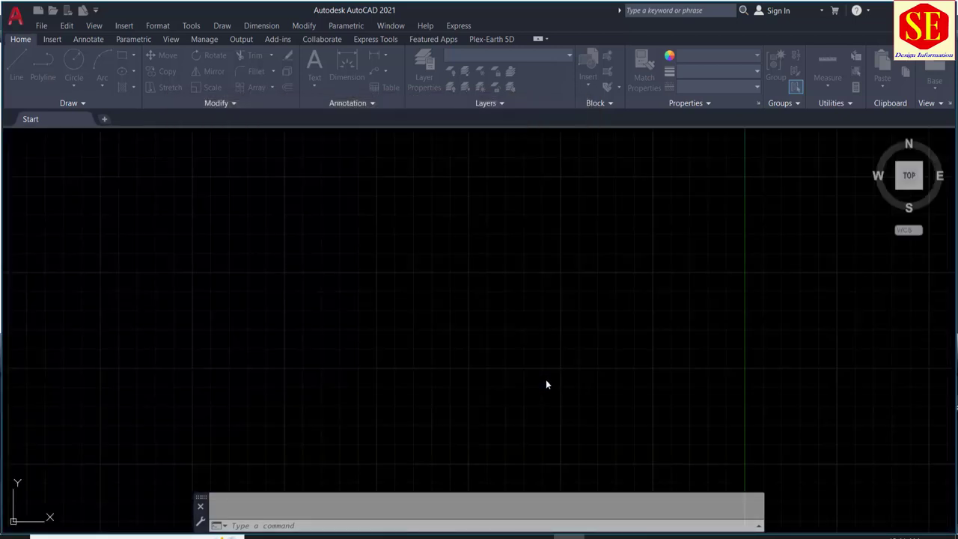
# - Open the External References palette with the XREF command
pyautogui.scroll(-3, 501, 262)
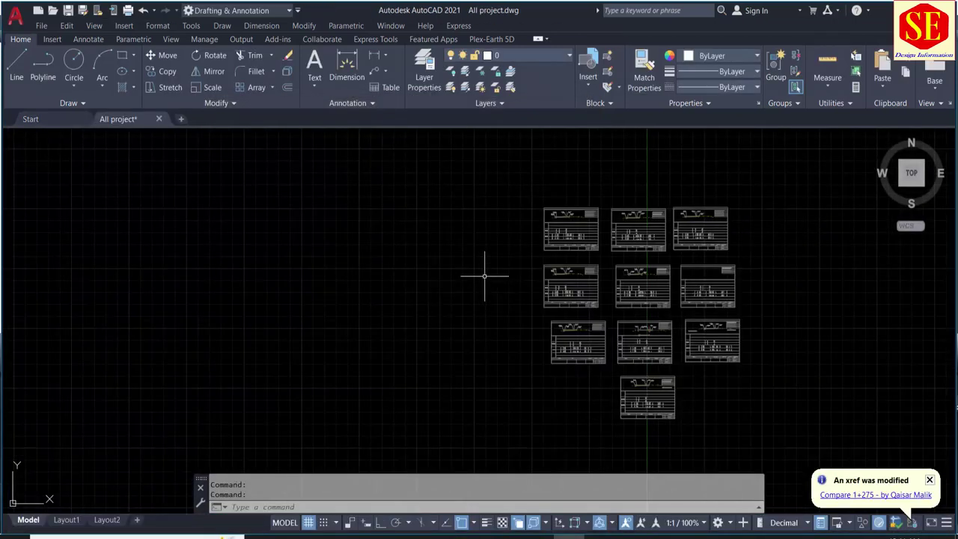
pyautogui.moveTo(622, 303); pyautogui.dragTo(438, 269, button='middle')
pyautogui.scroll(3, 438, 231)
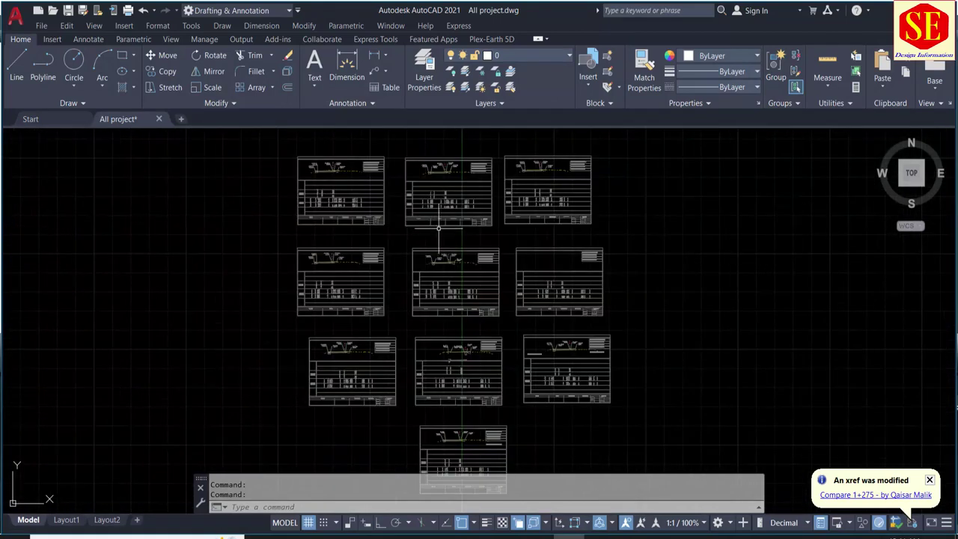
pyautogui.write('XEx')
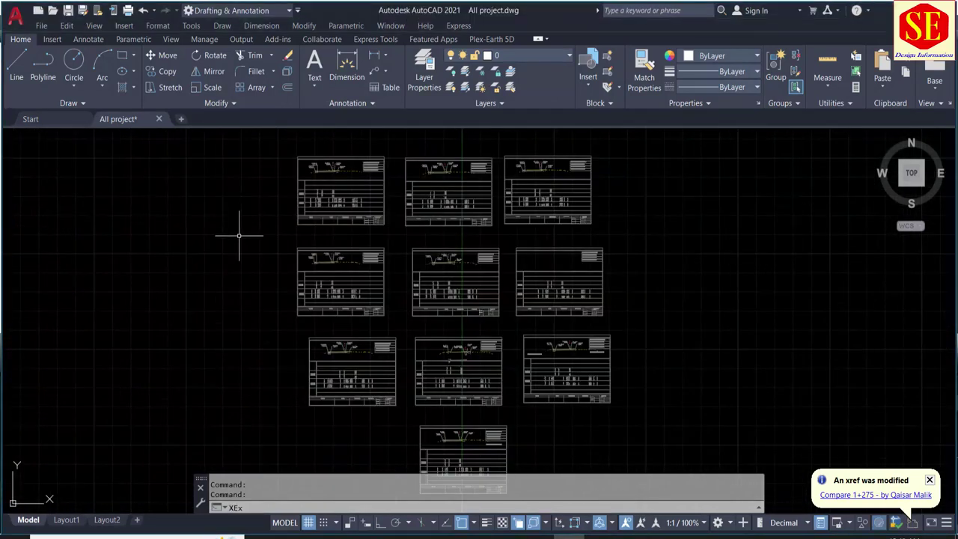
pyautogui.write('x')
pyautogui.press('BackSpace')
pyautogui.press('BackSpace')
pyautogui.press('BackSpace')
pyautogui.write('REF')
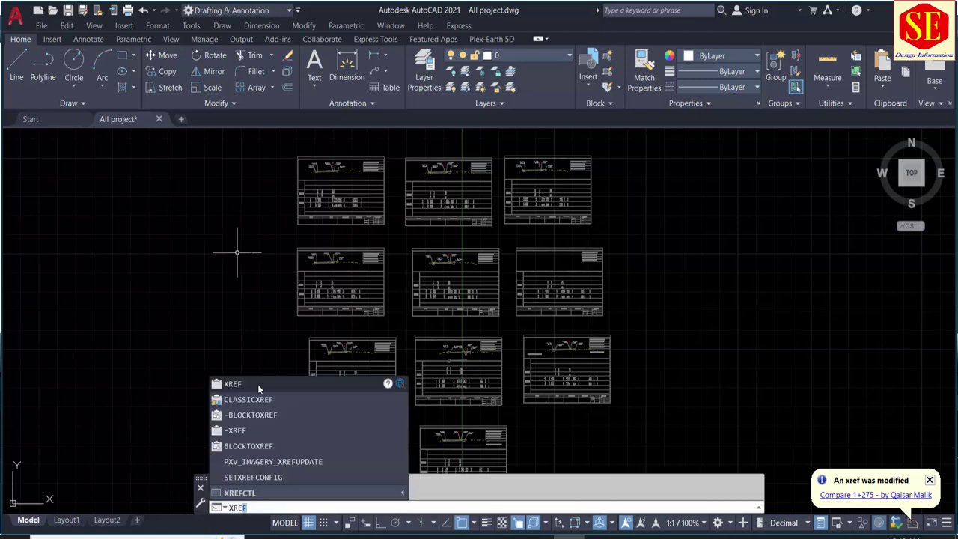
pyautogui.click(258, 384)
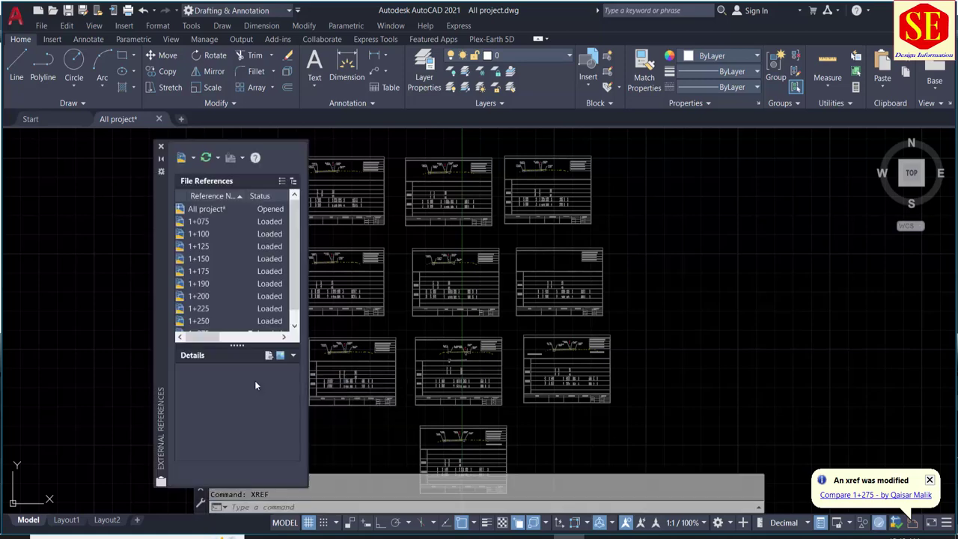
# - Review the 1+075, 1+100, 1+150, 1+175, 1+190, 1+200 and 1+225 xref details
pyautogui.click(208, 222)
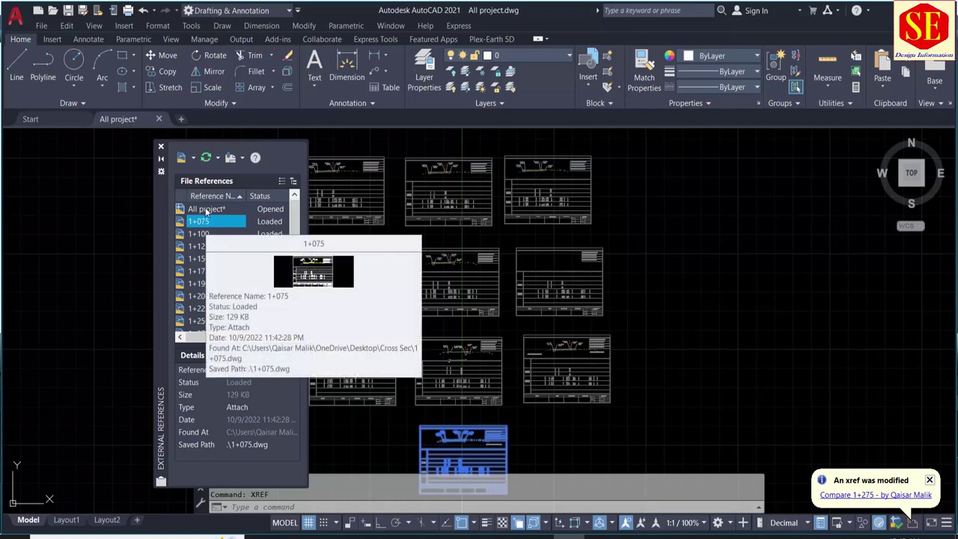
pyautogui.click(205, 160)
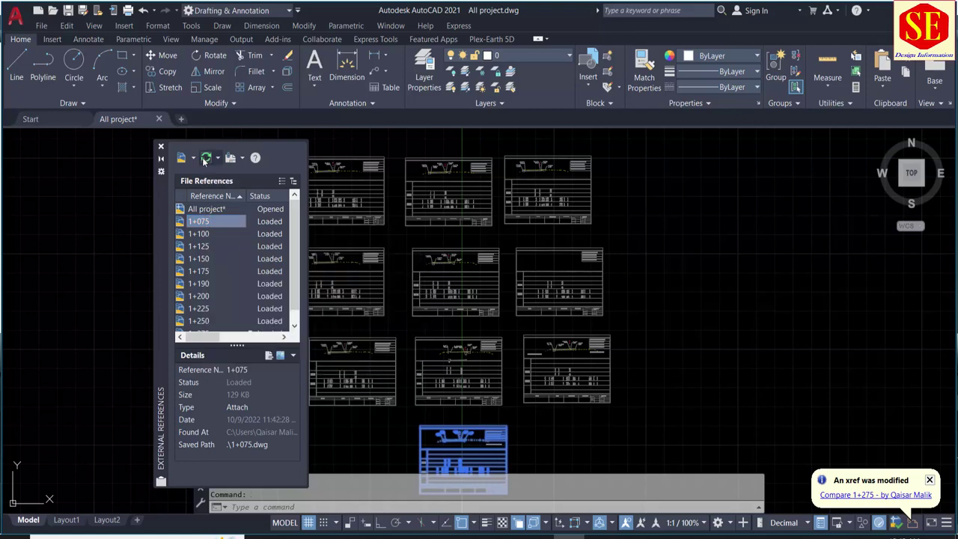
pyautogui.click(208, 234)
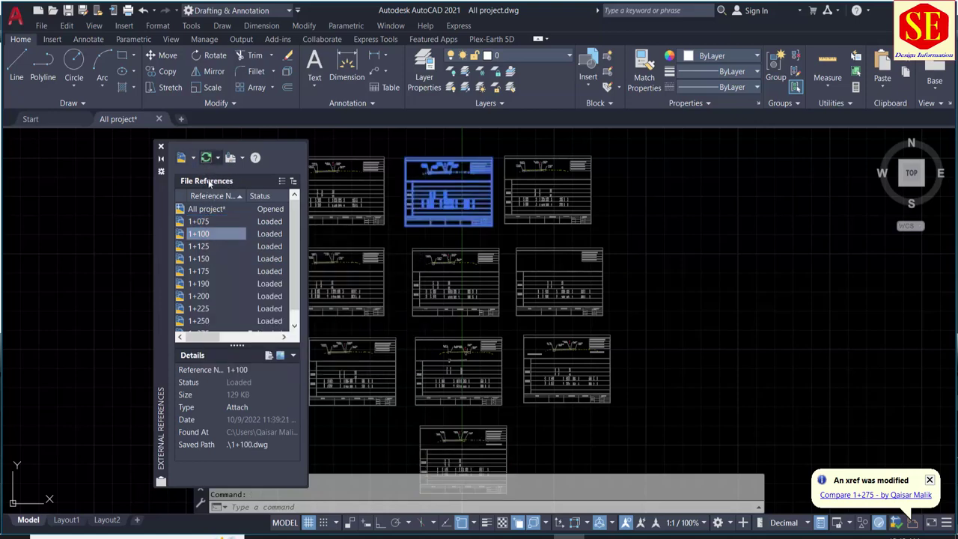
pyautogui.click(210, 259)
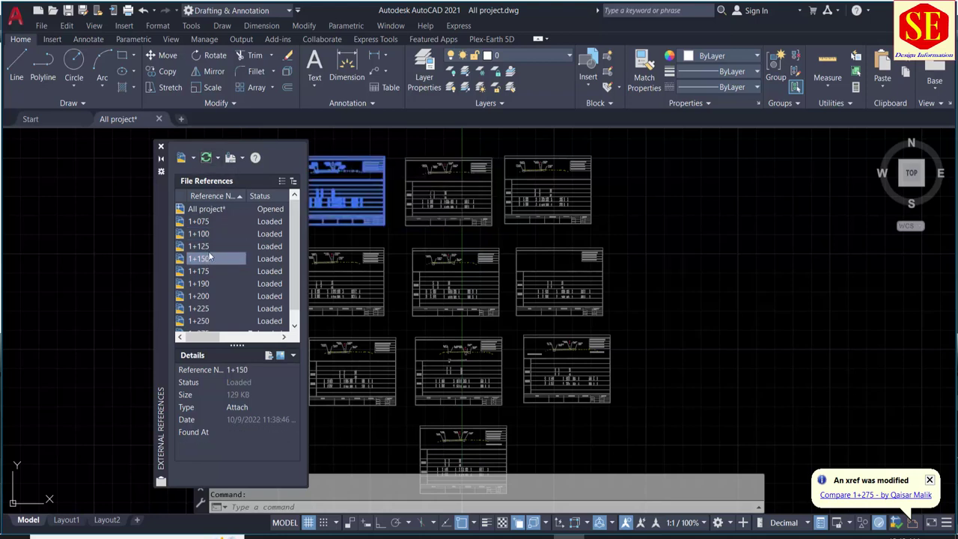
pyautogui.click(208, 273)
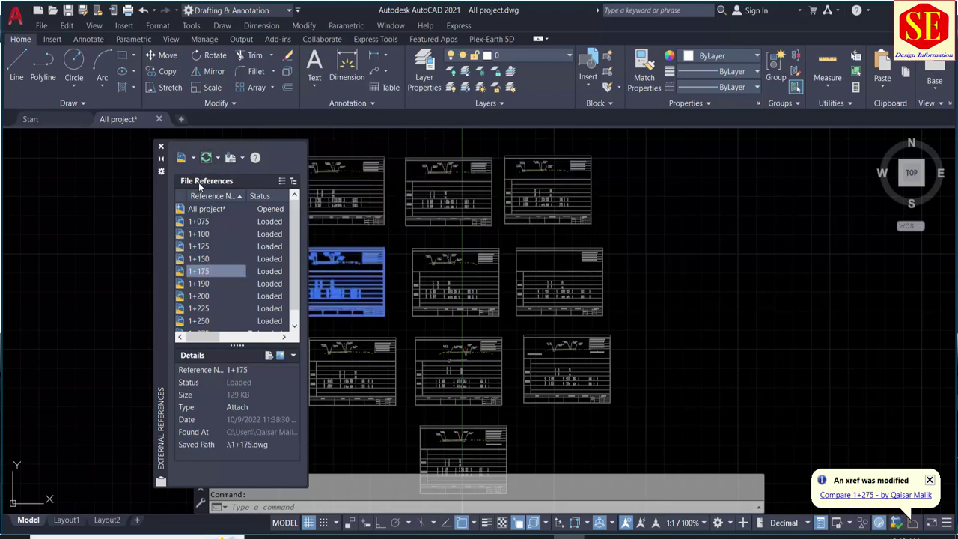
pyautogui.click(208, 285)
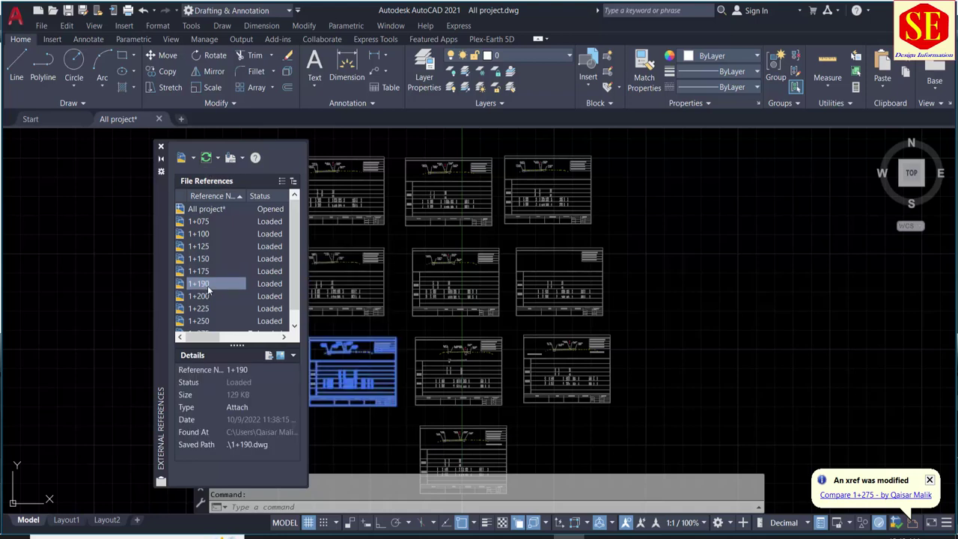
pyautogui.click(202, 298)
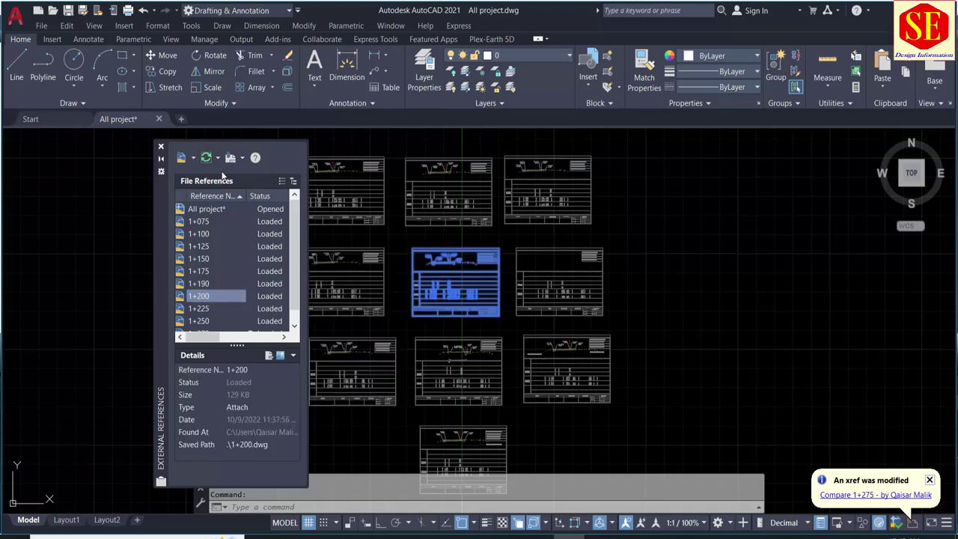
pyautogui.click(205, 310)
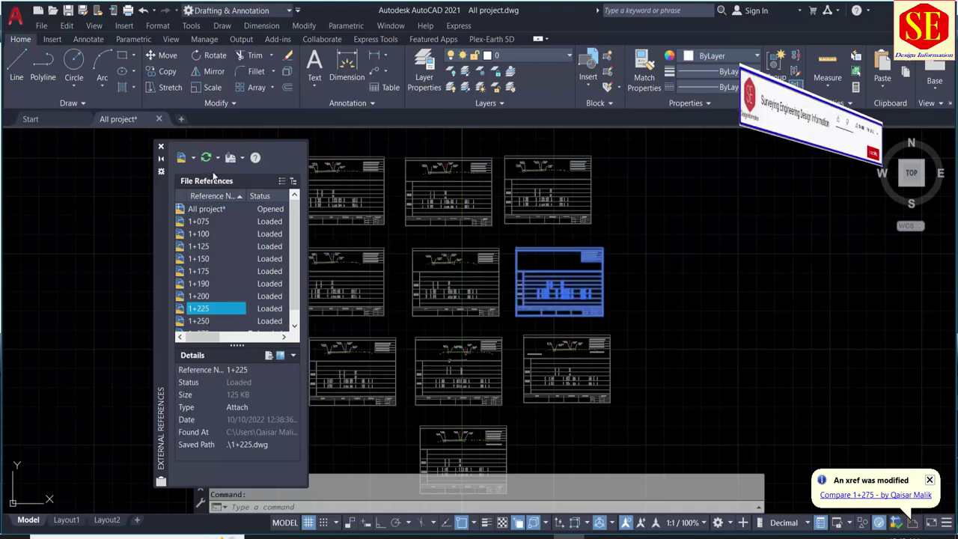
# - Review the 1+250 xref and the modified 1+275 xref
pyautogui.scroll(-1, 210, 297)
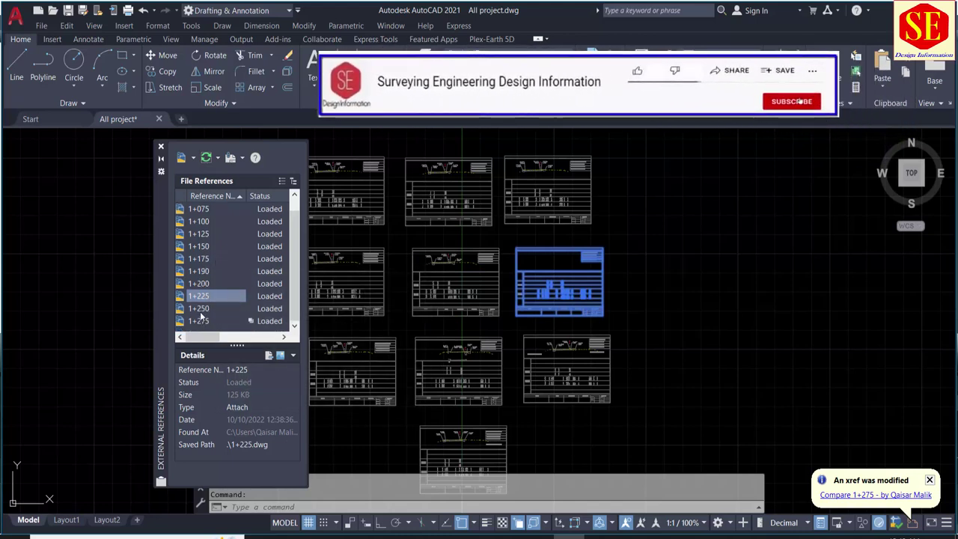
pyautogui.click(208, 308)
pyautogui.click(208, 321)
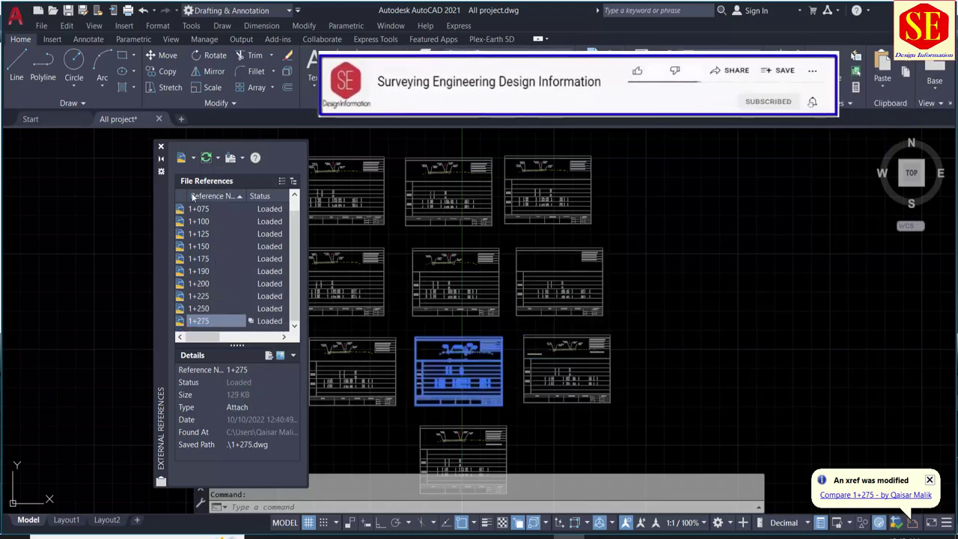
pyautogui.click(215, 157)
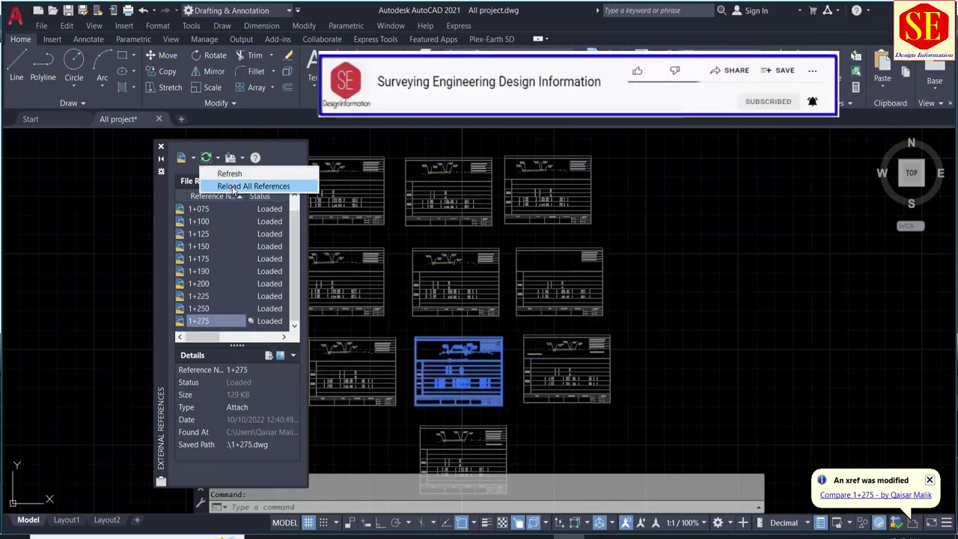
# - Reload all cross-section xrefs so 1+075 through 1+275 read Loaded
pyautogui.click(233, 187)
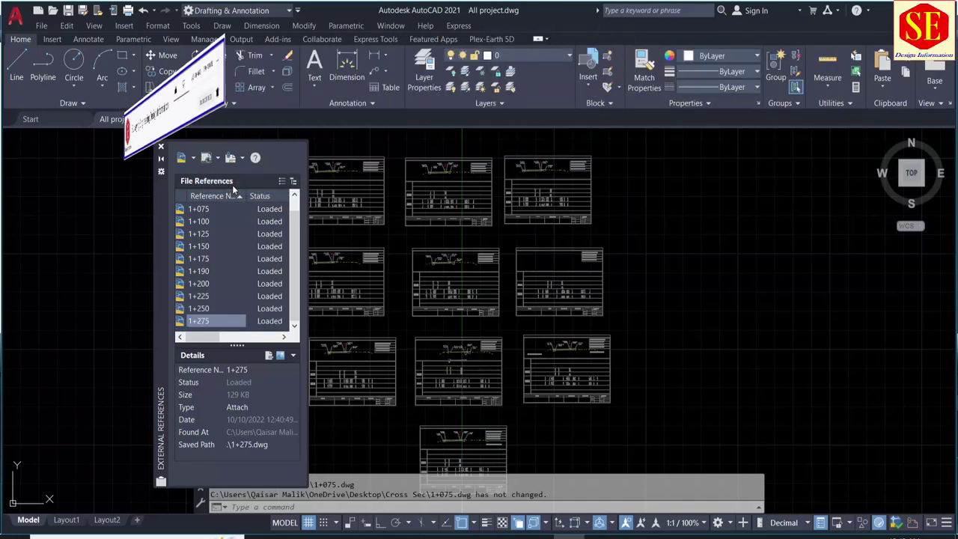
pyautogui.click(193, 159)
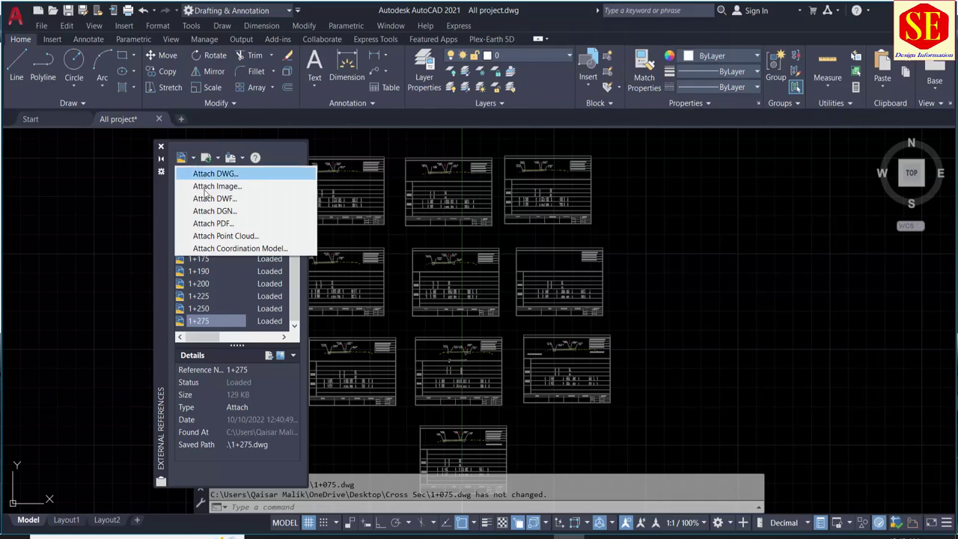
pyautogui.click(209, 148)
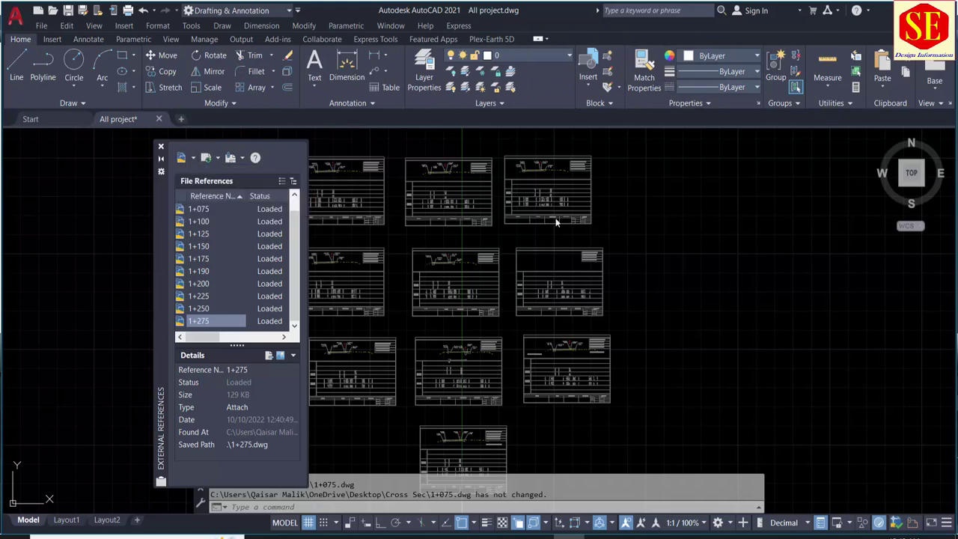
pyautogui.scroll(-4, 681, 229)
pyautogui.scroll(4, 575, 221)
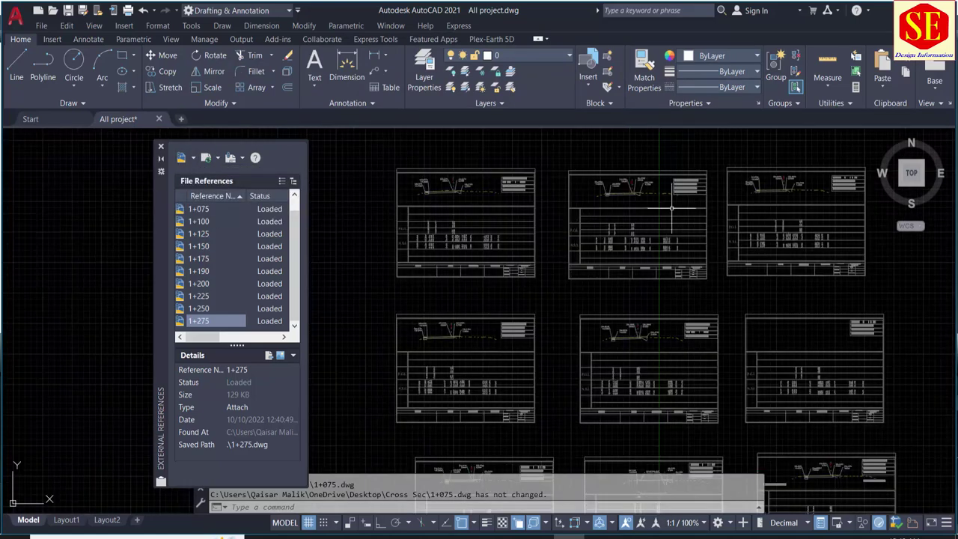
pyautogui.scroll(3, 596, 235)
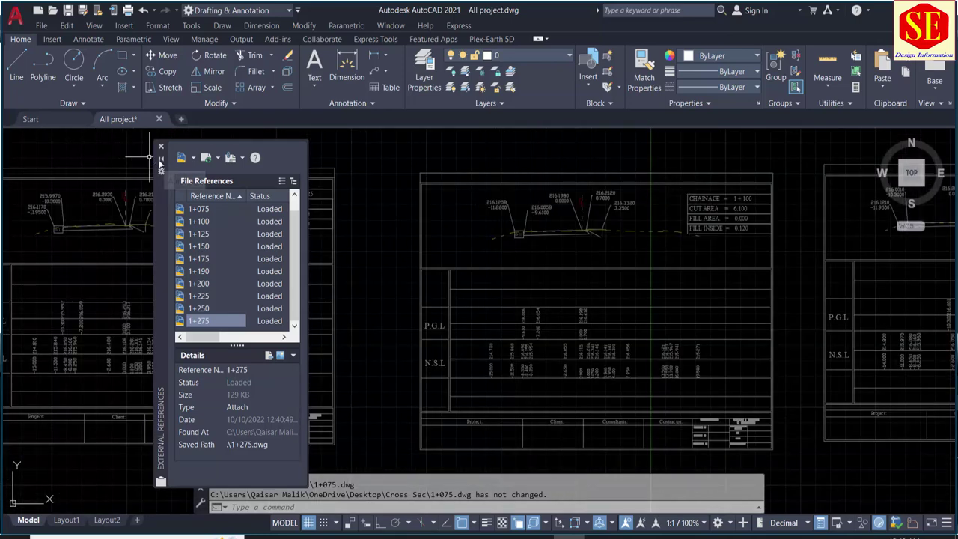
pyautogui.scroll(-1, 618, 260)
pyautogui.scroll(-3, 619, 260)
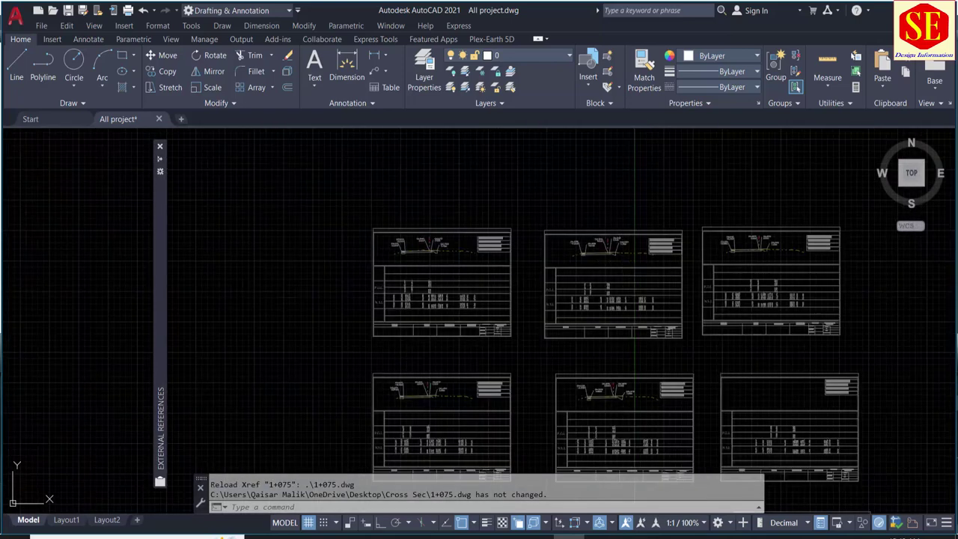
pyautogui.hotkey('ctrl', 'p')
# - Window-plot the top-left sheet to PDF with <Previous plot> settings, cancelling the file save
pyautogui.click(401, 140)
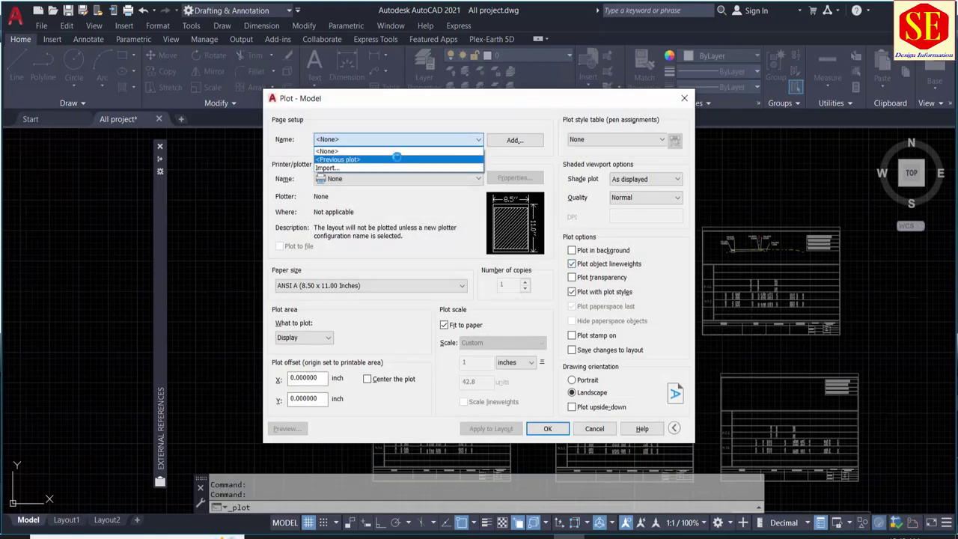
pyautogui.click(396, 158)
pyautogui.click(377, 339)
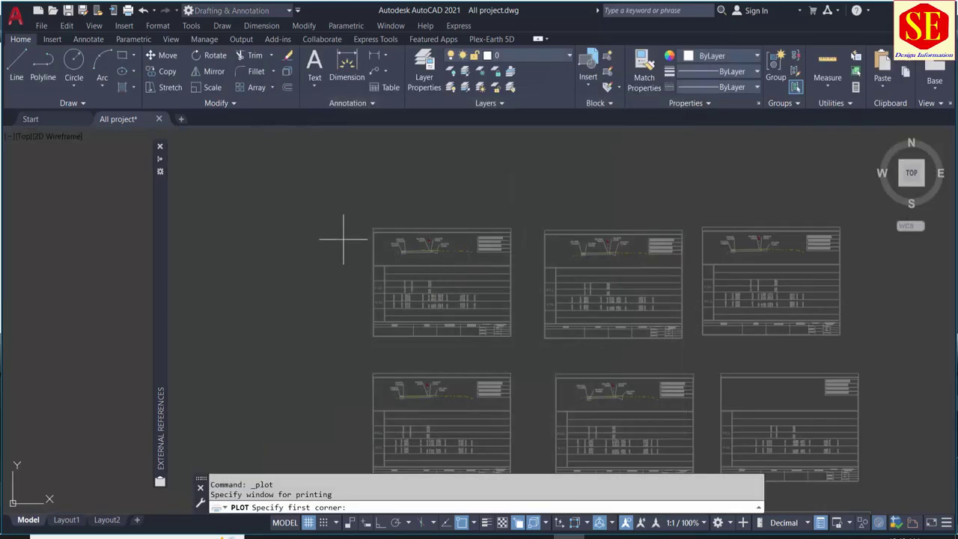
pyautogui.click(373, 232)
pyautogui.click(512, 336)
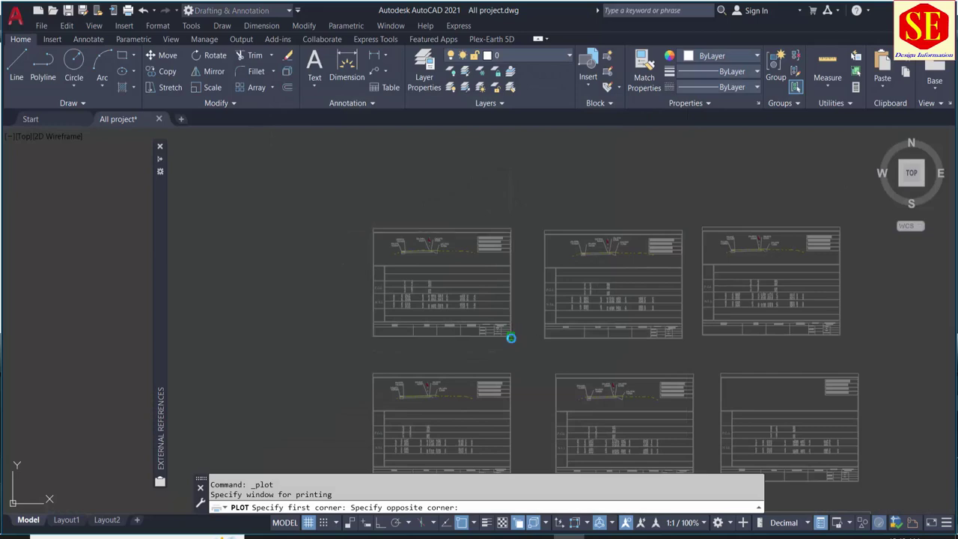
pyautogui.click(547, 428)
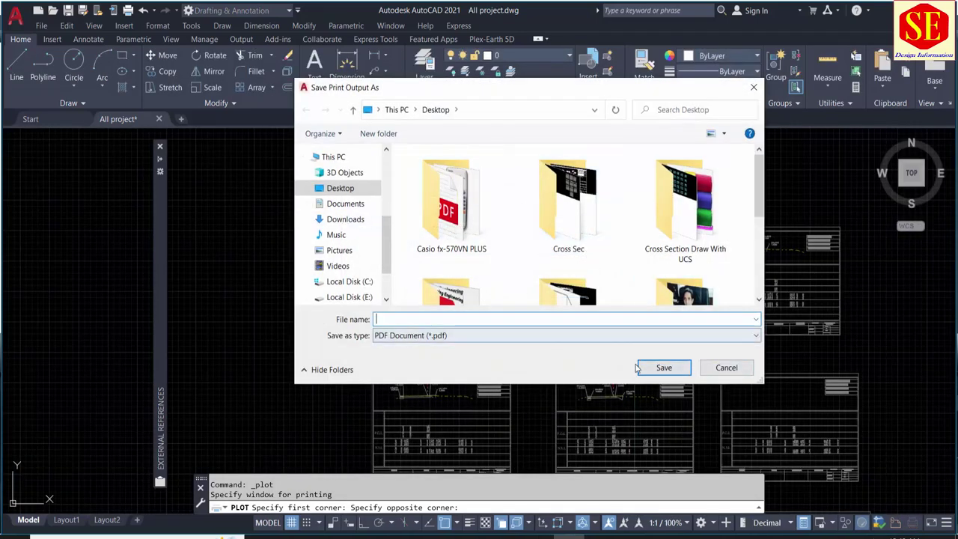
pyautogui.click(721, 369)
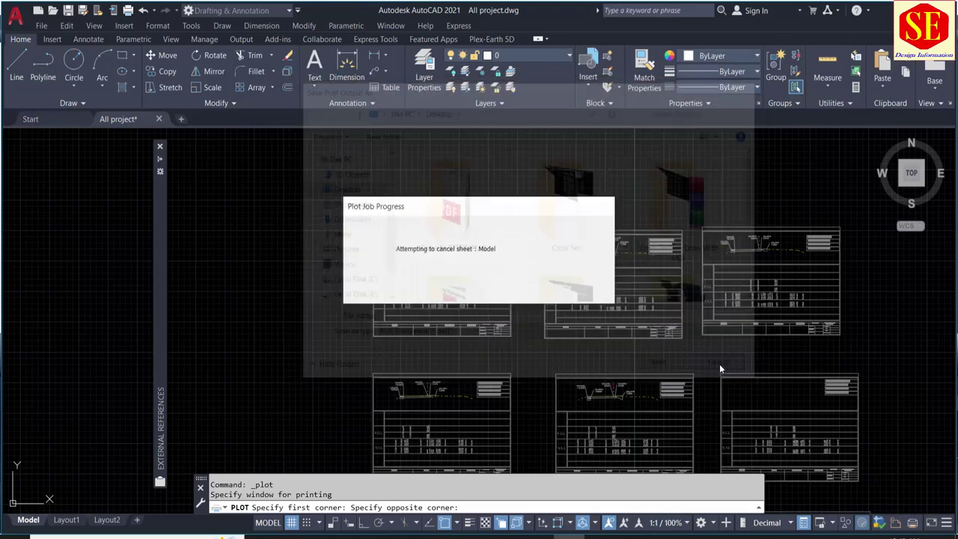
pyautogui.moveTo(623, 302); pyautogui.dragTo(506, 226, button='middle')
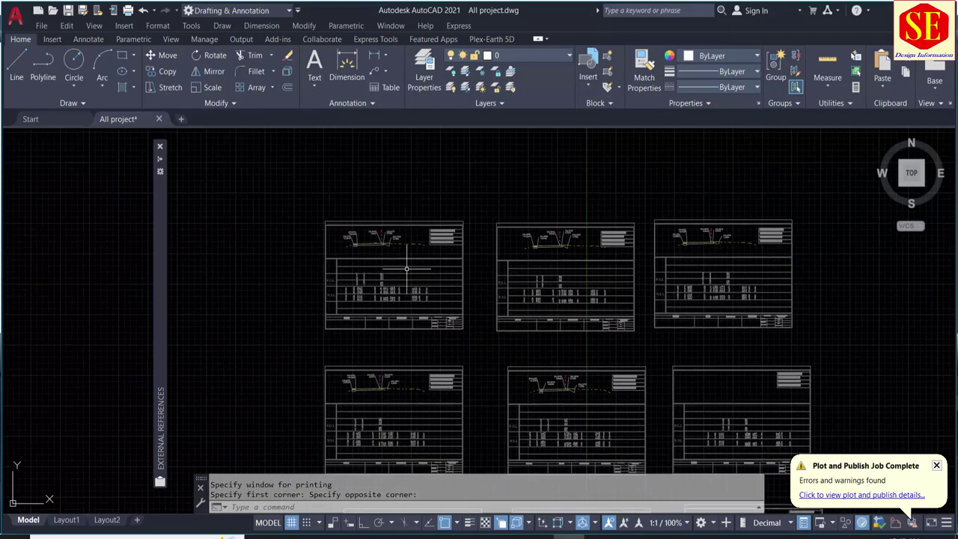
# - Place an MTEXT box reading 'xyz' beneath the 1+125 ground profile, then zoom out
pyautogui.scroll(5, 374, 252)
pyautogui.scroll(2, 438, 276)
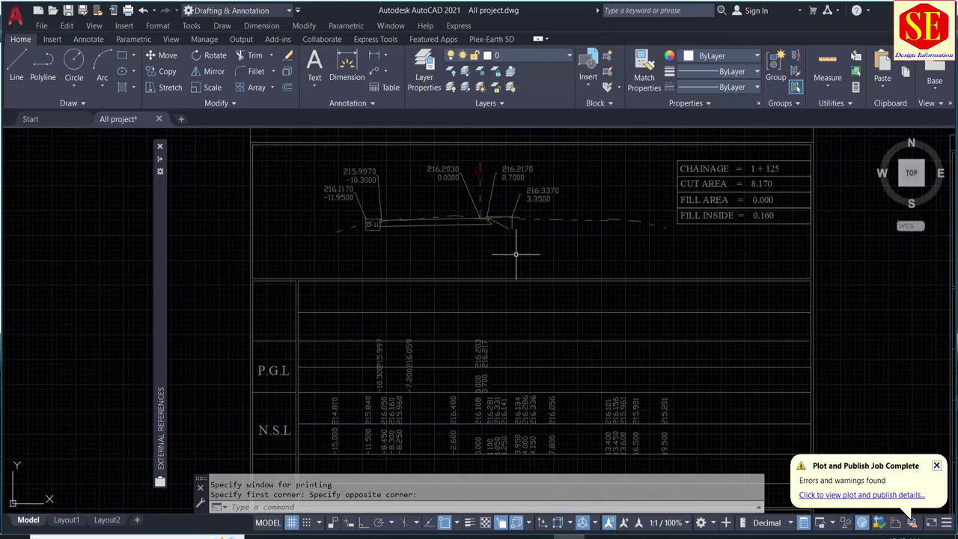
pyautogui.write('t')
pyautogui.press('Return')
pyautogui.click(374, 245)
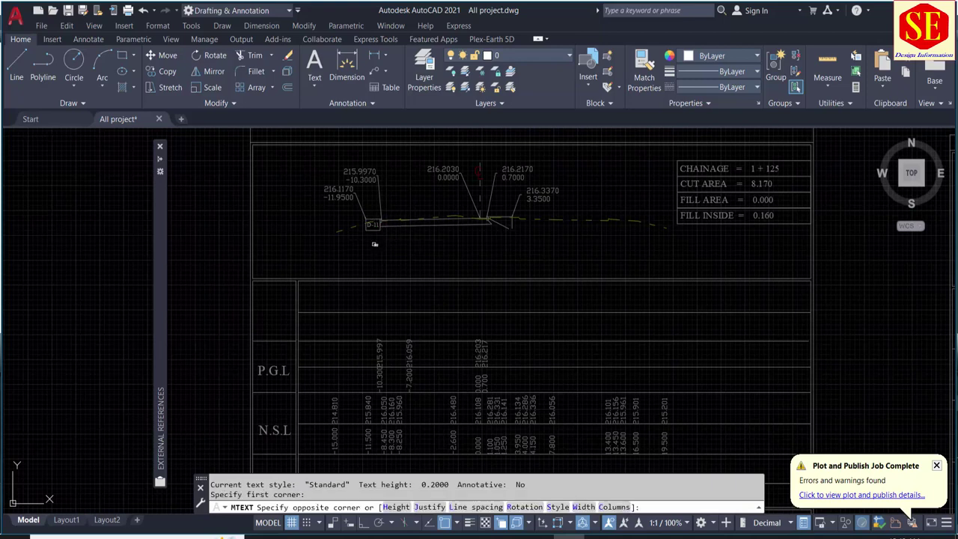
pyautogui.click(467, 266)
pyautogui.write('xyz')
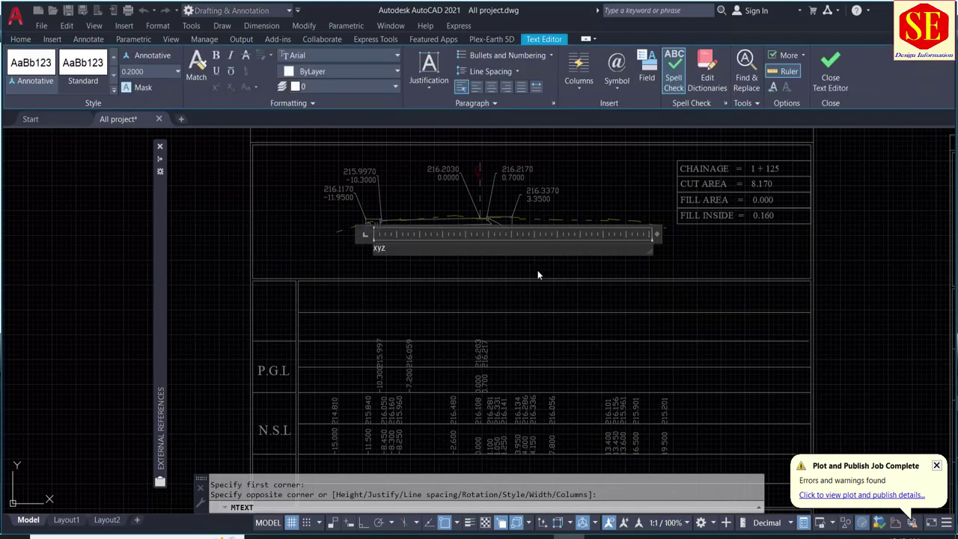
pyautogui.click(538, 271)
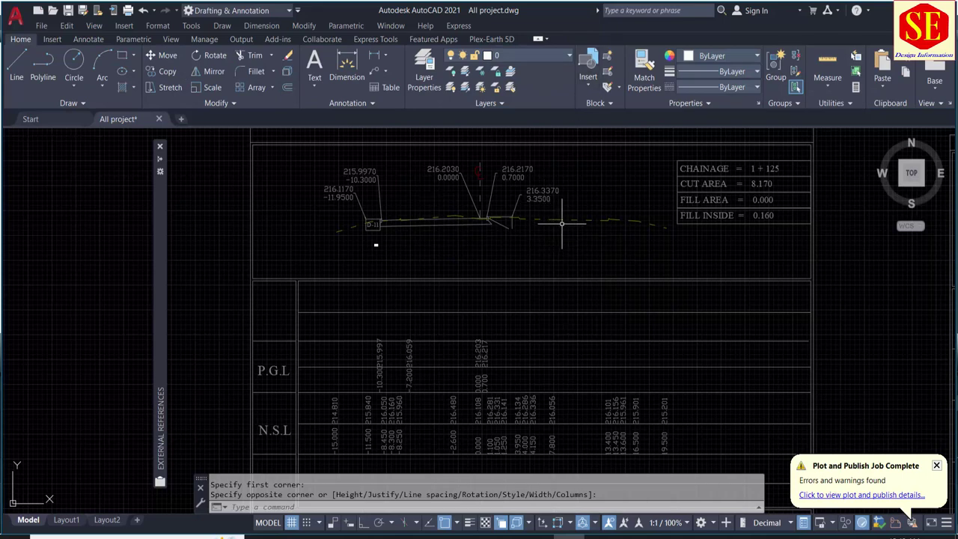
pyautogui.scroll(-2, 451, 274)
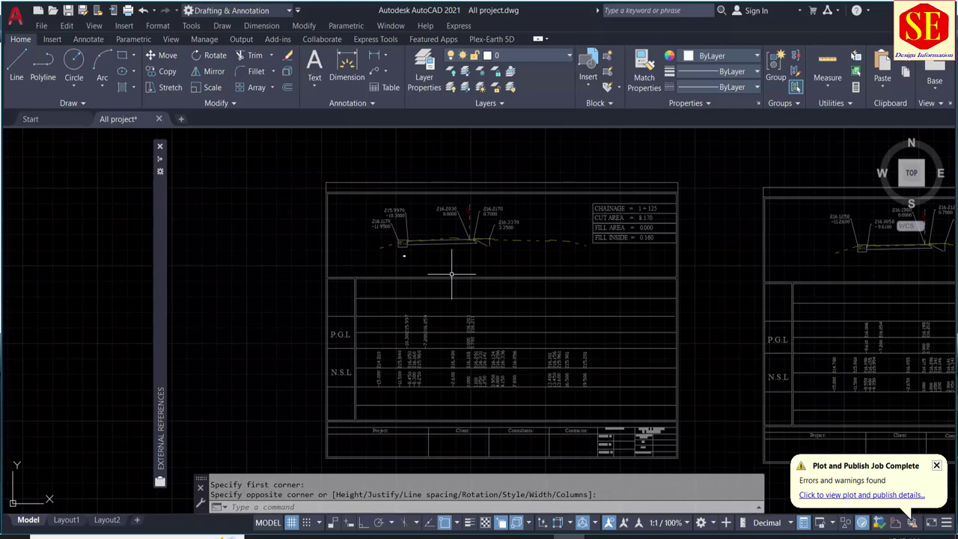
pyautogui.scroll(-3, 452, 274)
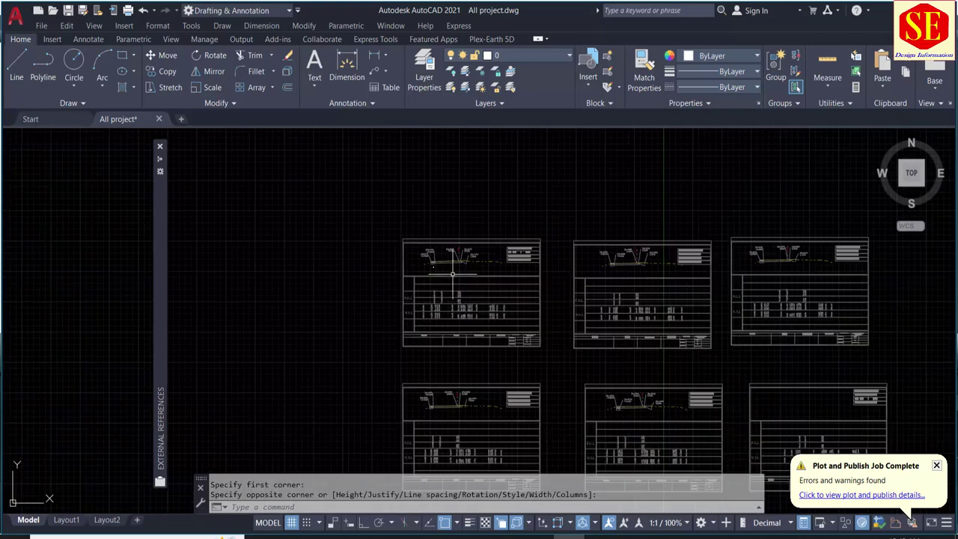
pyautogui.moveTo(628, 357); pyautogui.dragTo(497, 284, button='middle')
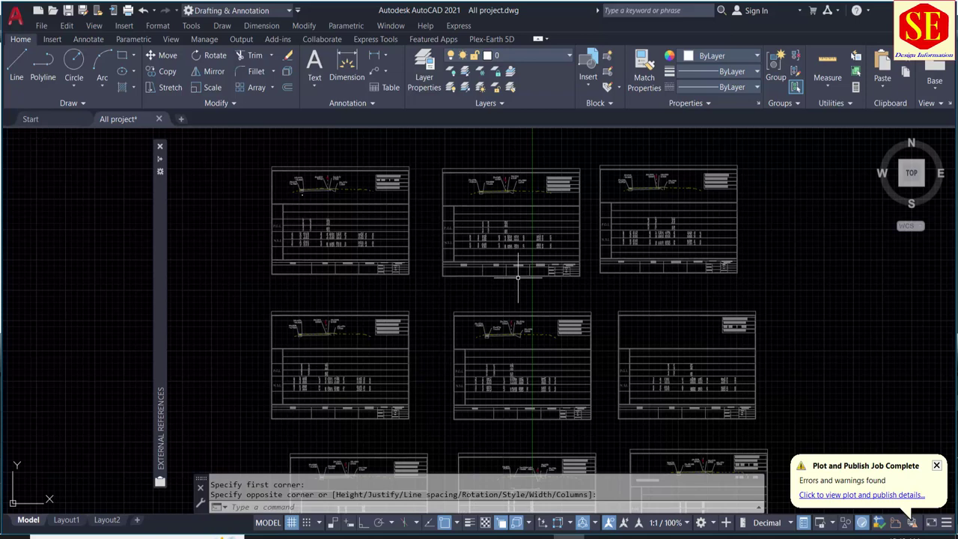
pyautogui.scroll(-2, 517, 278)
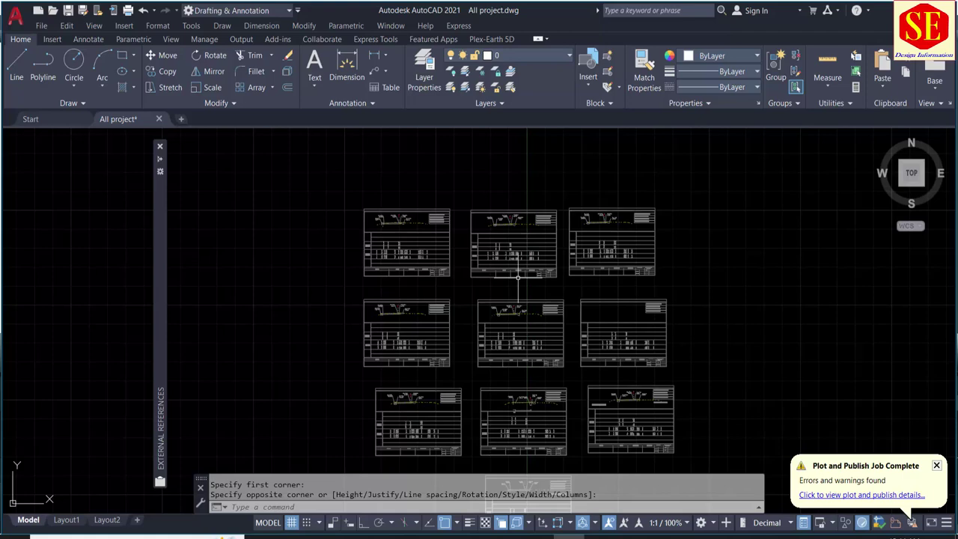
# - Preview the 1+100, 1+125, 1+175 and 1+190 drawings in the Open dialog without opening any
pyautogui.click(52, 10)
pyautogui.click(279, 169)
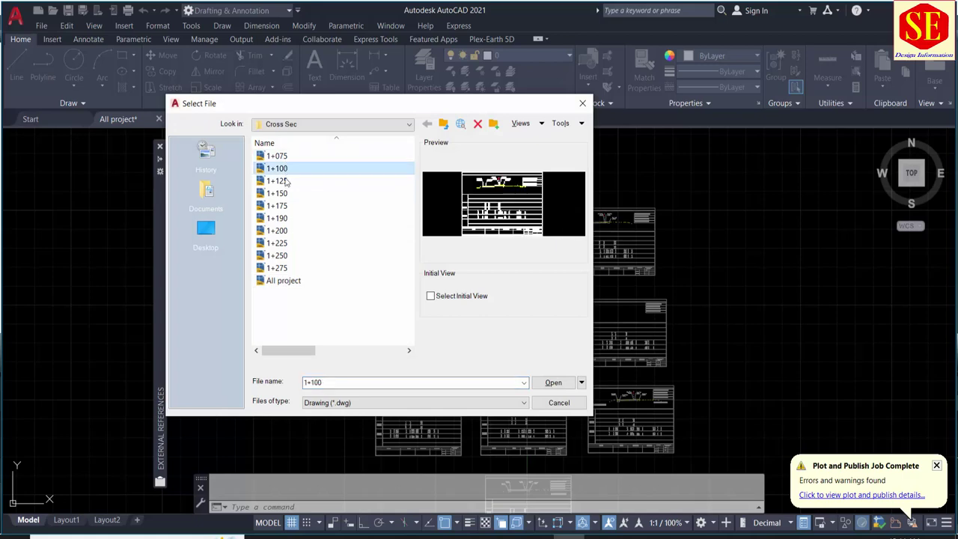
pyautogui.click(281, 180)
pyautogui.click(283, 205)
pyautogui.click(284, 217)
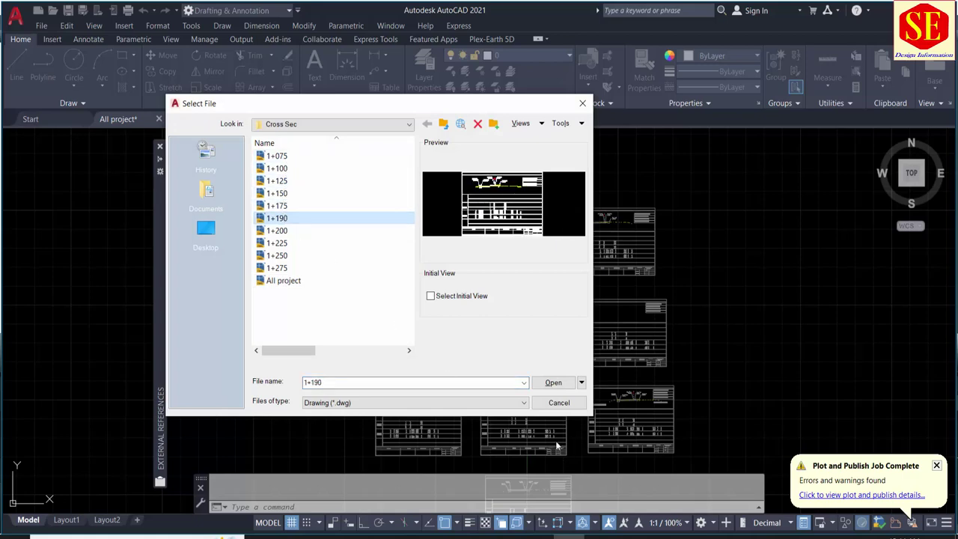
pyautogui.click(565, 406)
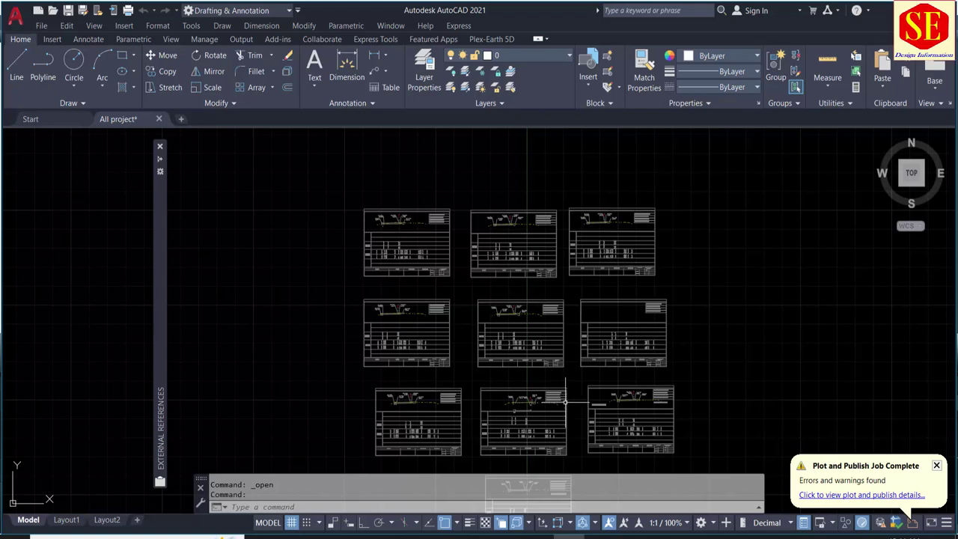
pyautogui.scroll(-4, 565, 401)
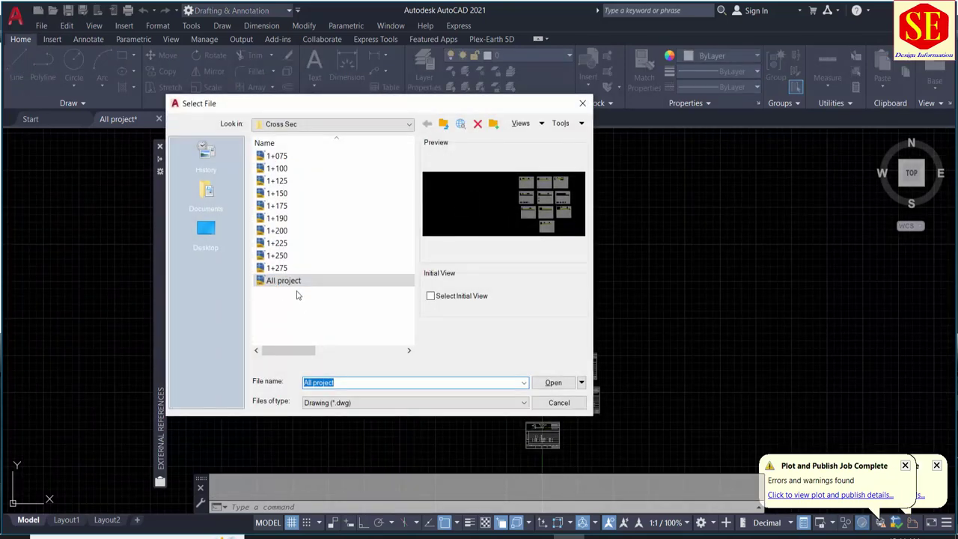
pyautogui.click(559, 403)
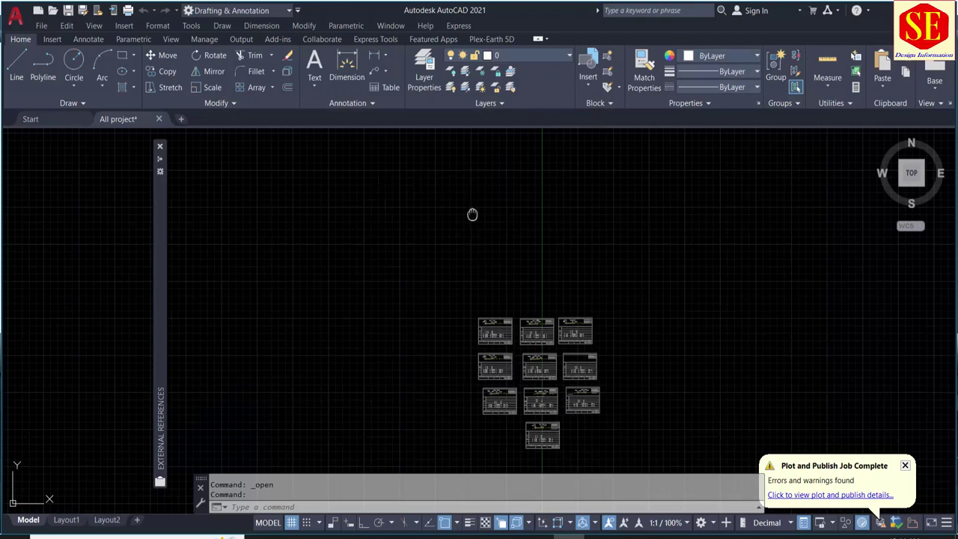
# - Preview 1+125 and 1+150 without opening, then Reload All References from the Refresh dropdown
pyautogui.scroll(2, 471, 255)
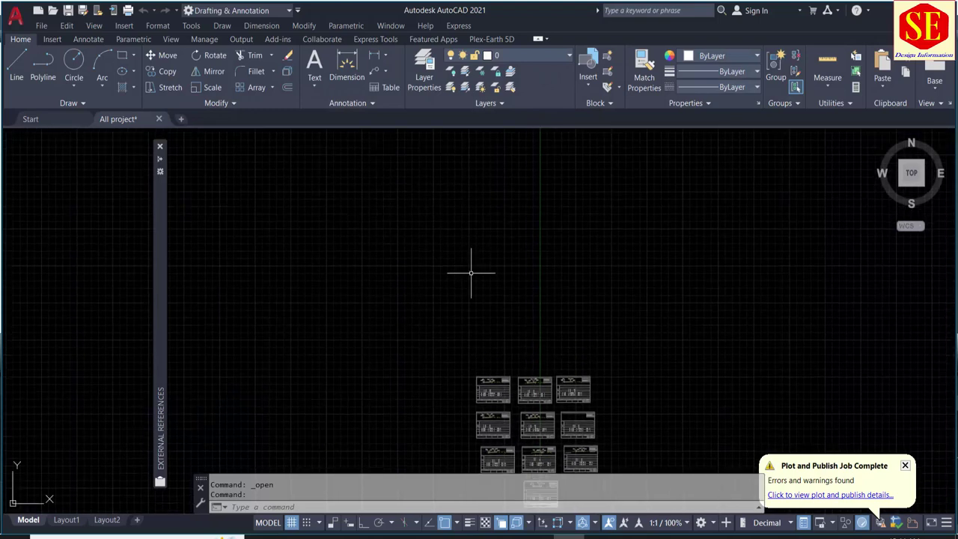
pyautogui.scroll(-2, 470, 272)
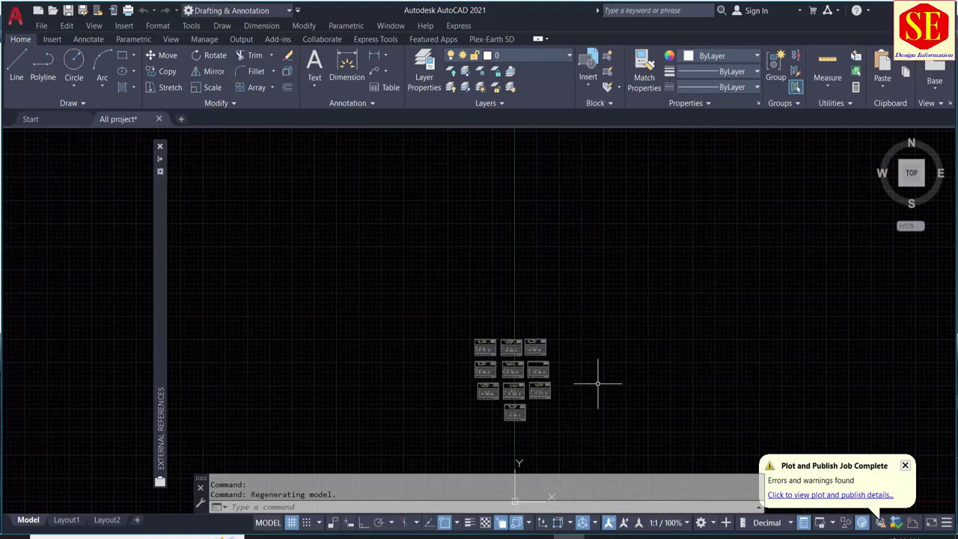
pyautogui.scroll(2, 574, 389)
pyautogui.scroll(-2, 574, 390)
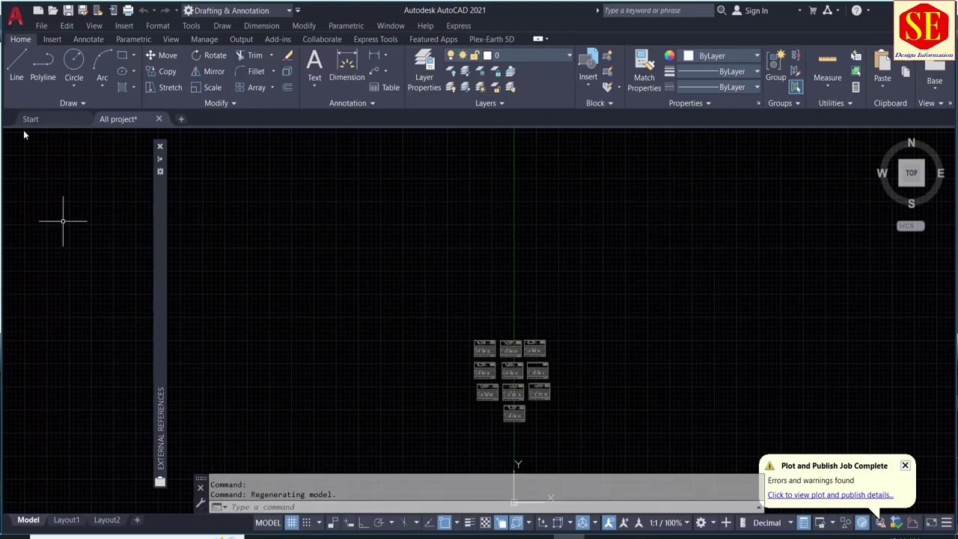
pyautogui.click(53, 11)
pyautogui.click(283, 181)
pyautogui.click(284, 193)
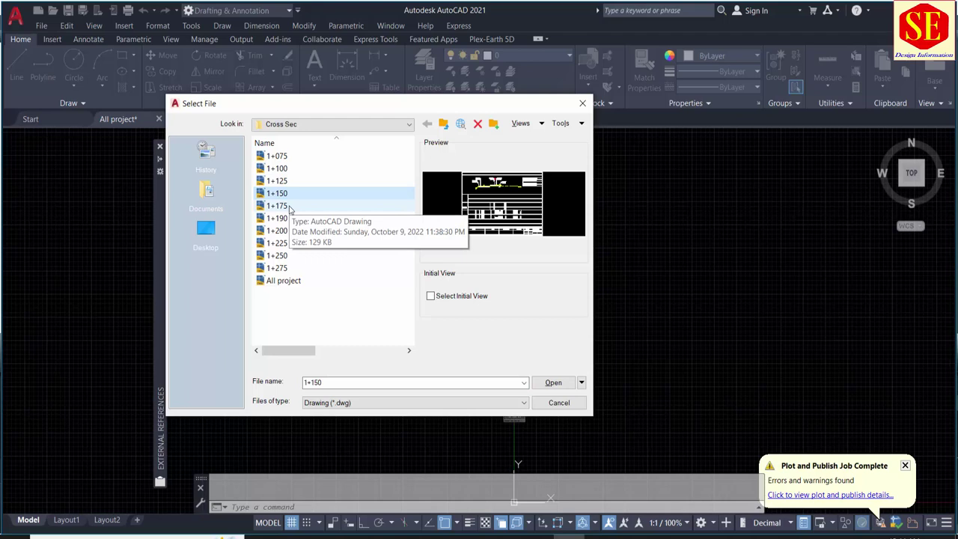
pyautogui.press('Escape')
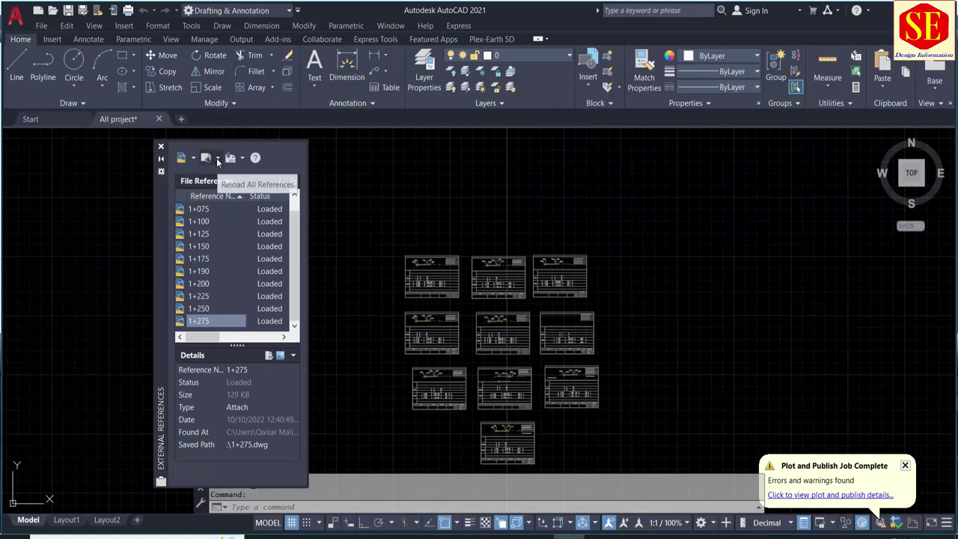
pyautogui.click(218, 158)
pyautogui.click(224, 186)
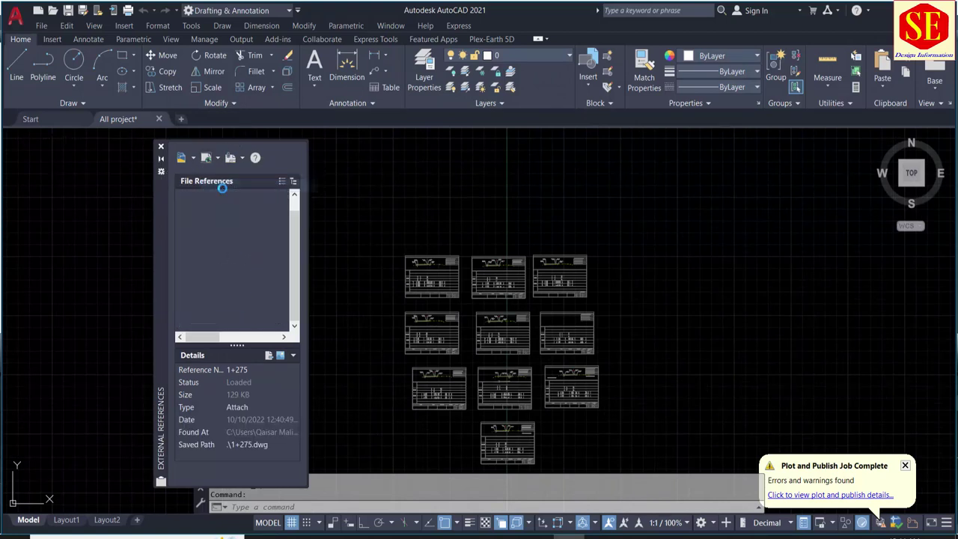